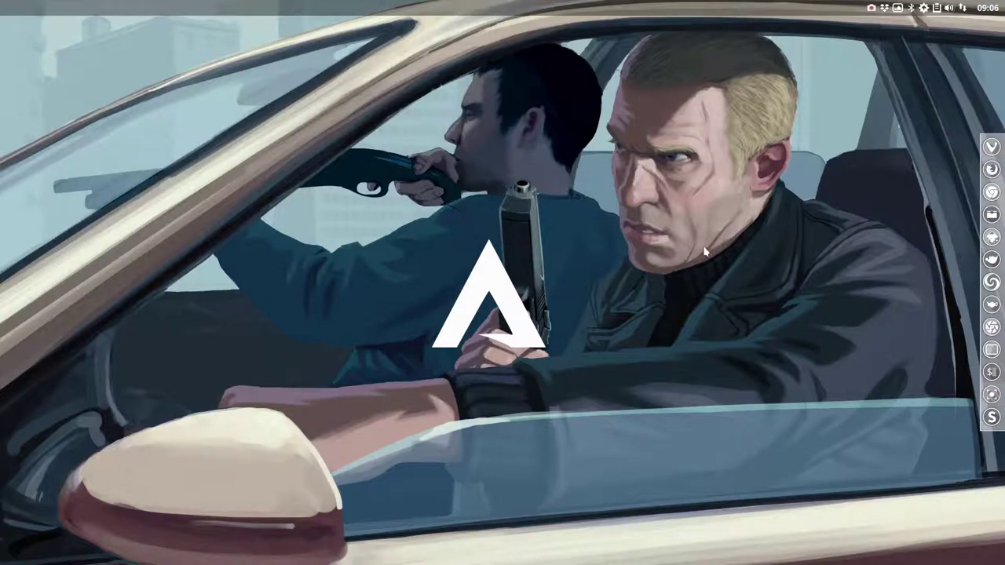
key(ctrl+alt+t)
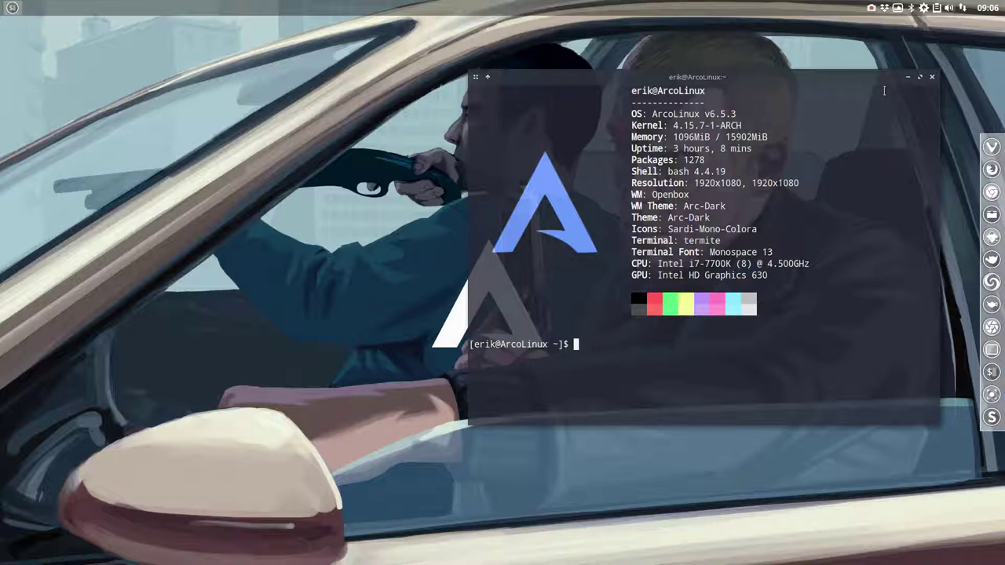
click(931, 80)
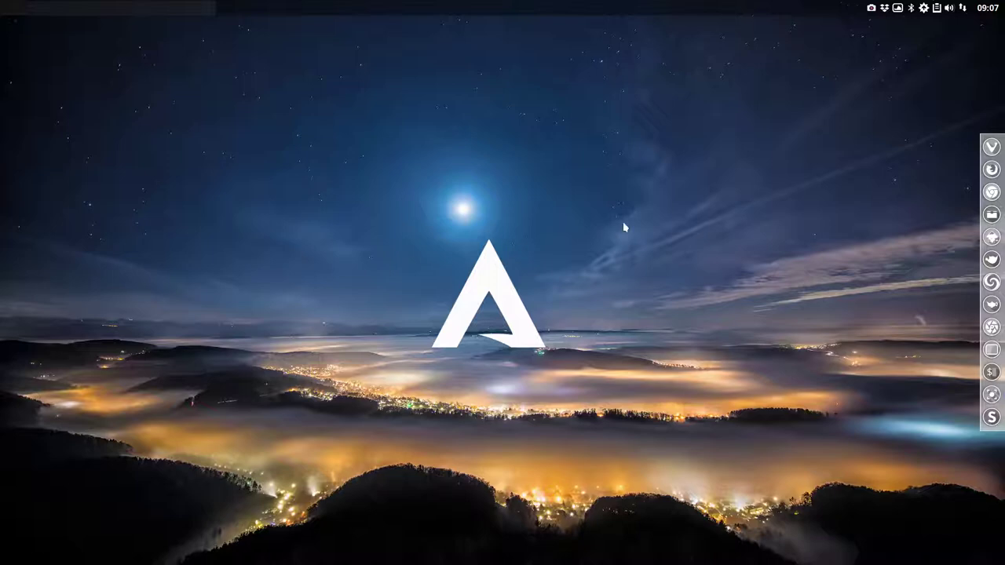
click(897, 9)
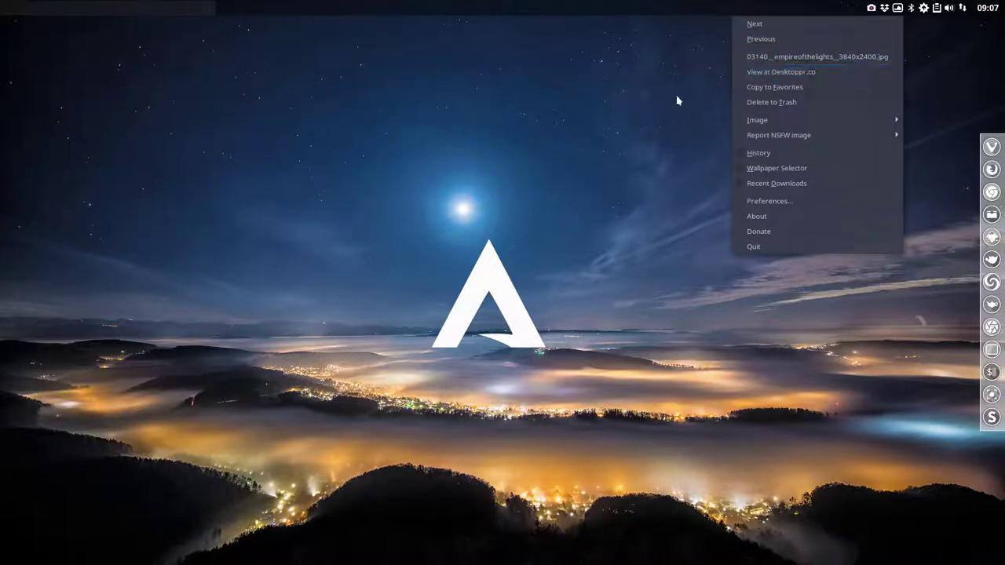
click(645, 102)
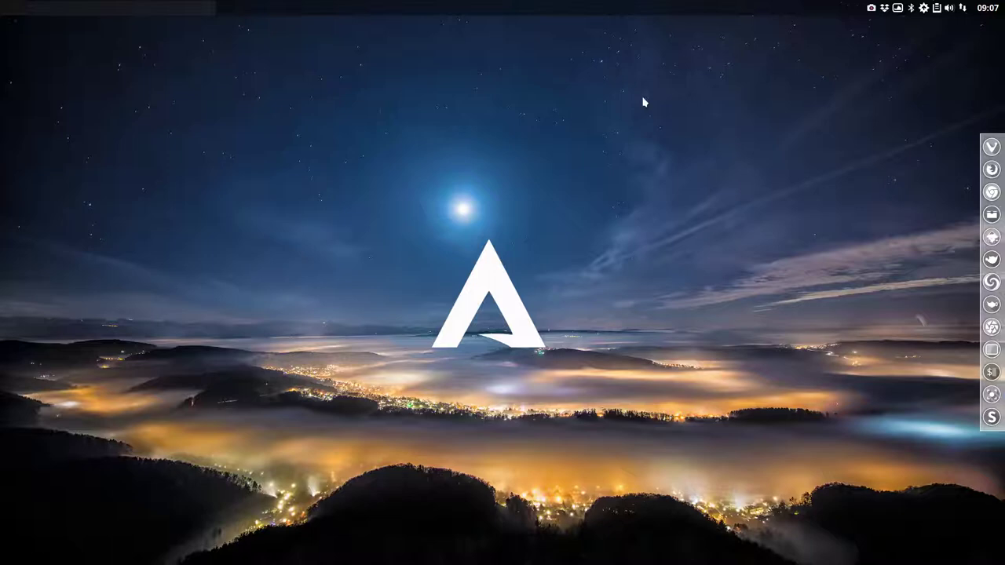
Step: Look through the desktop menu's application, System and Preferences entries, including the Tint2 options, and dismiss it
right_click(570, 119)
mouse_move(569, 120)
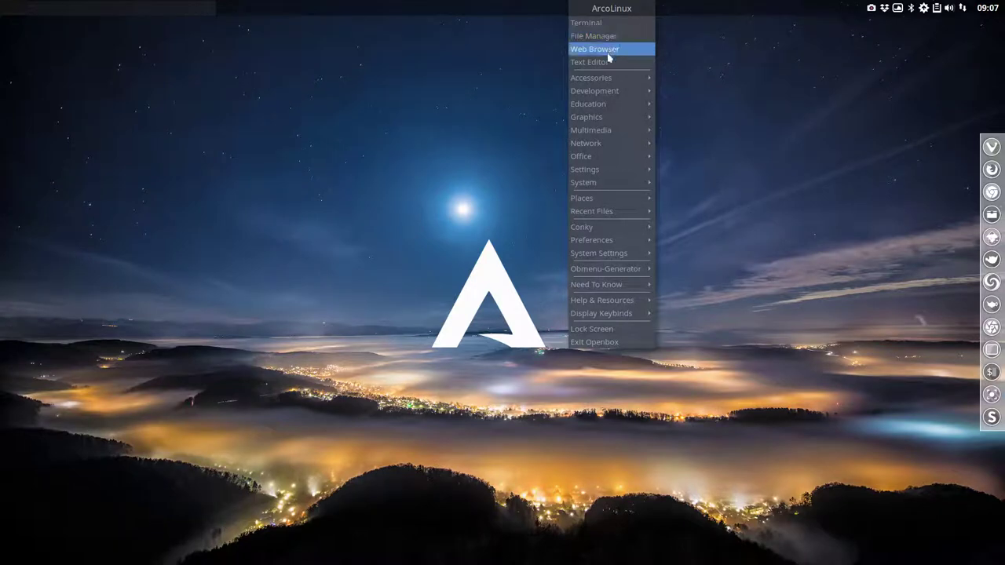
mouse_move(610, 78)
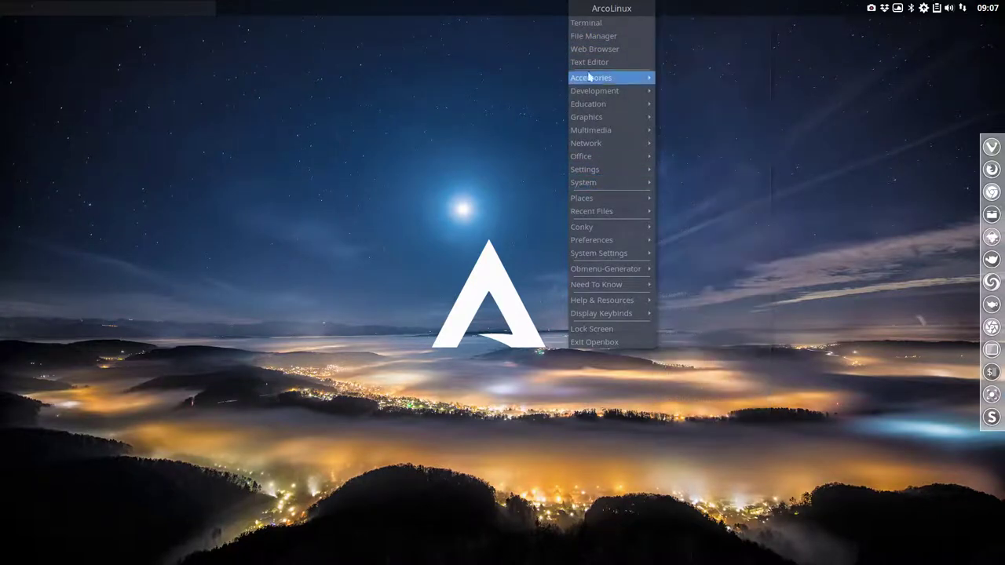
mouse_move(627, 181)
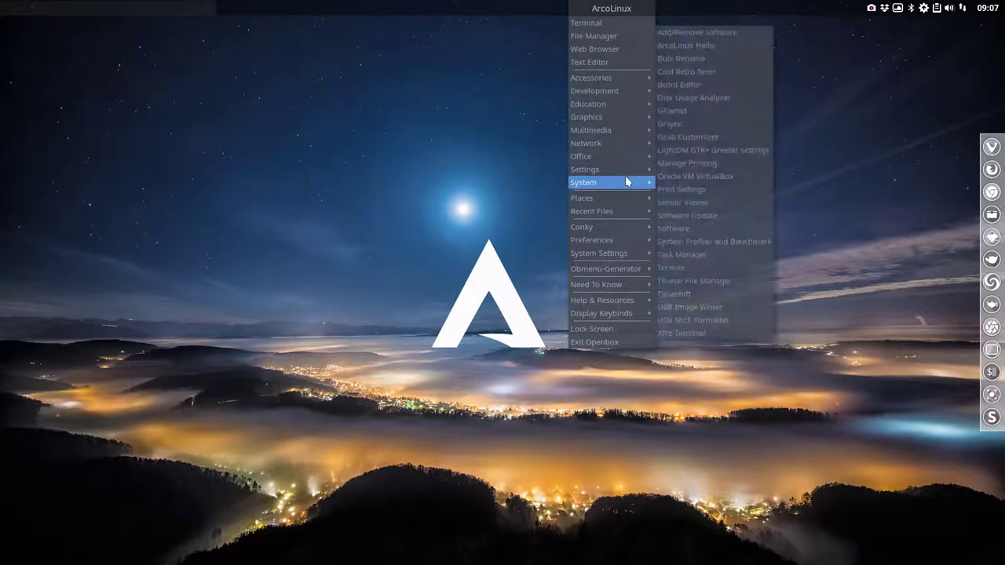
mouse_move(609, 219)
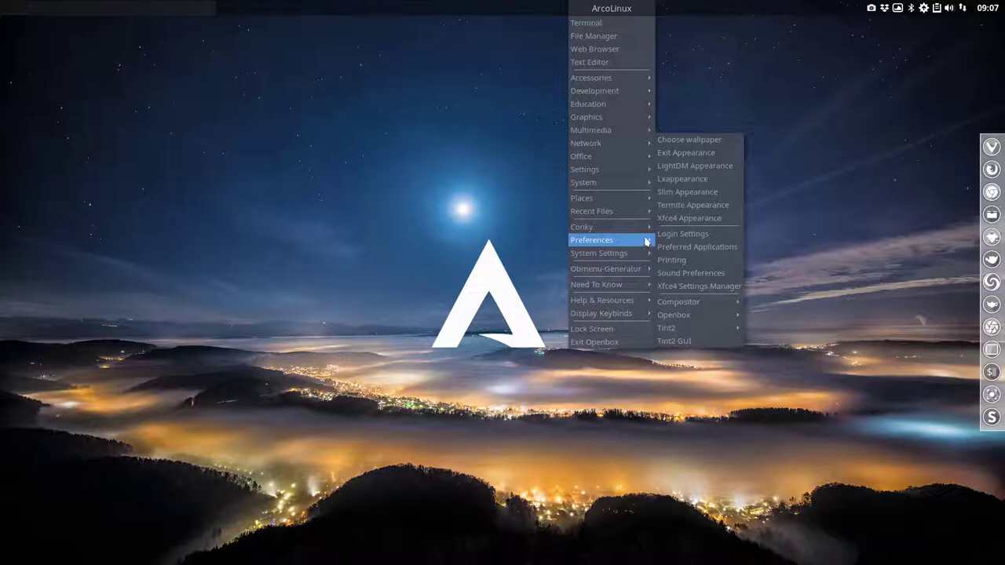
mouse_move(717, 330)
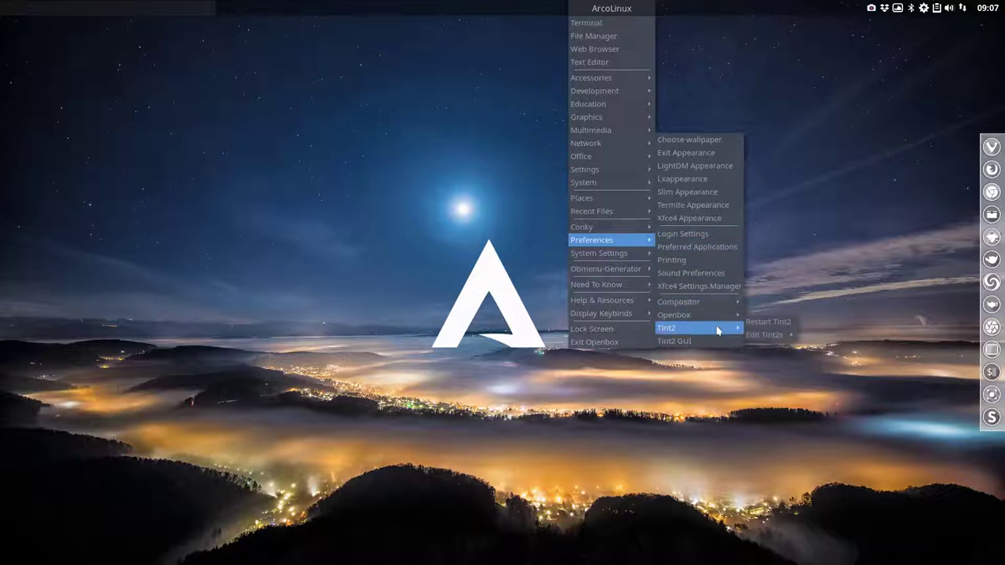
mouse_move(752, 337)
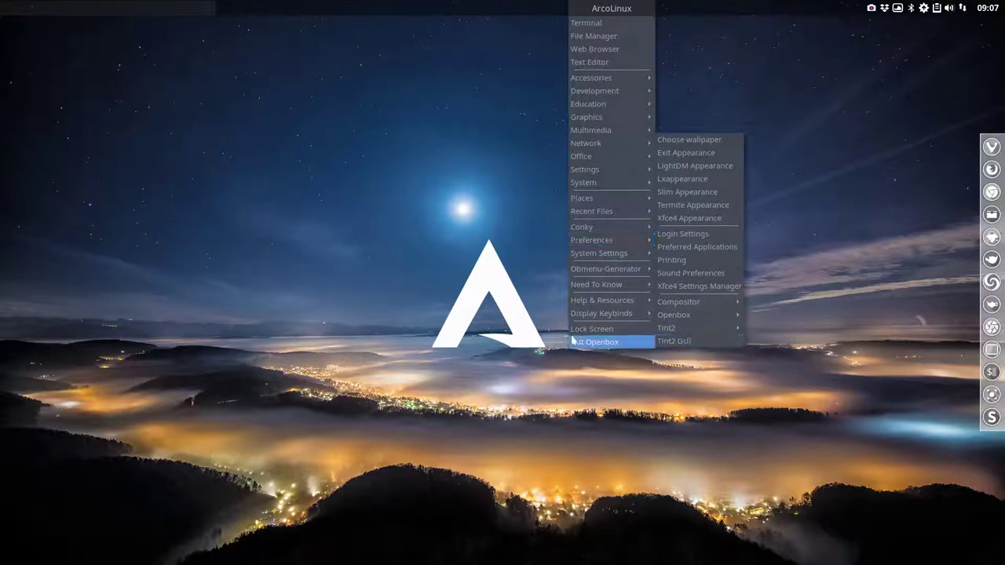
click(458, 305)
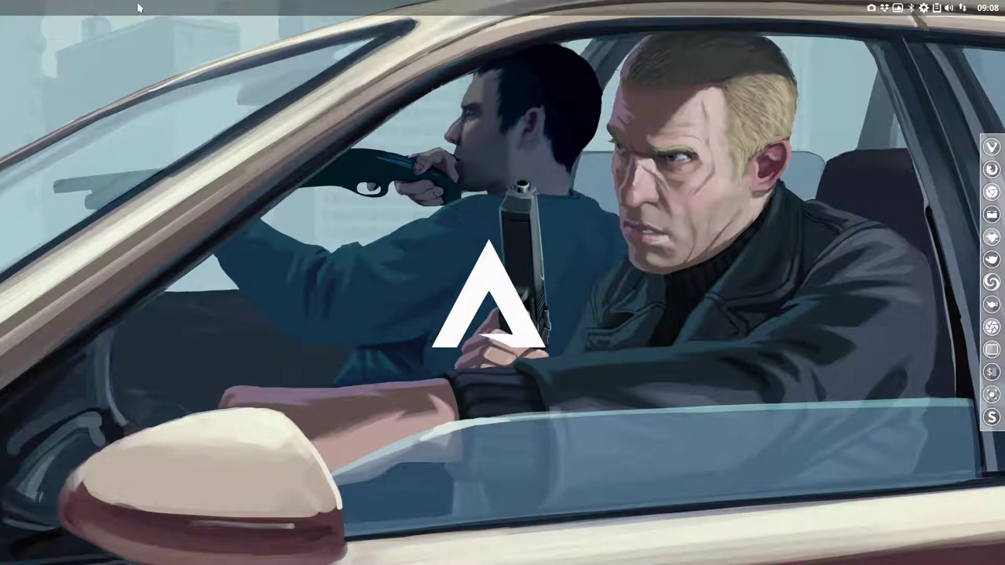
key(ctrl+alt+Right)
key(ctrl+alt+t)
drag(158, 14, 208, 140)
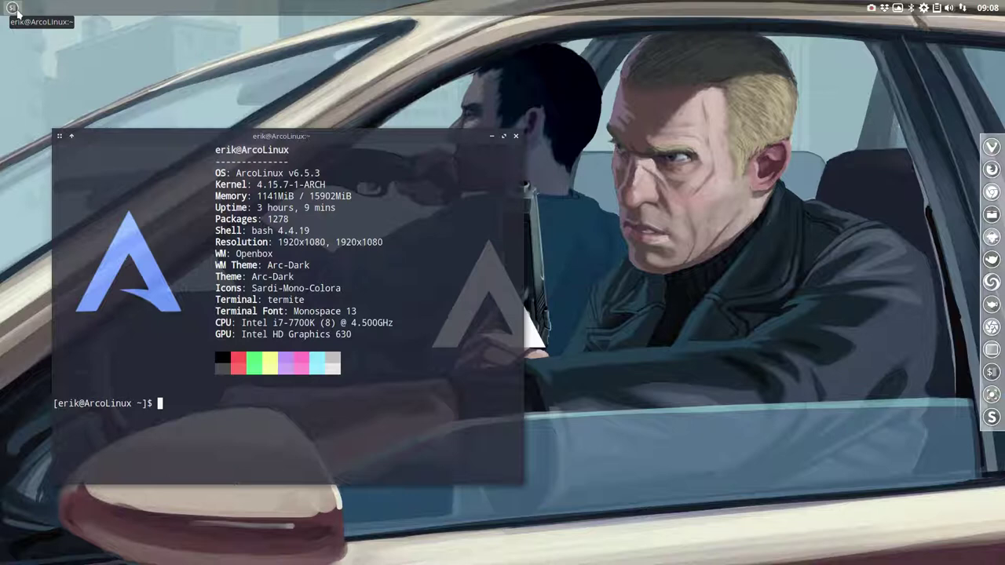
click(516, 136)
Step: Launch the Tint2 GUI from the desktop and reposition the panel themes window so it is fully in view
right_click(268, 242)
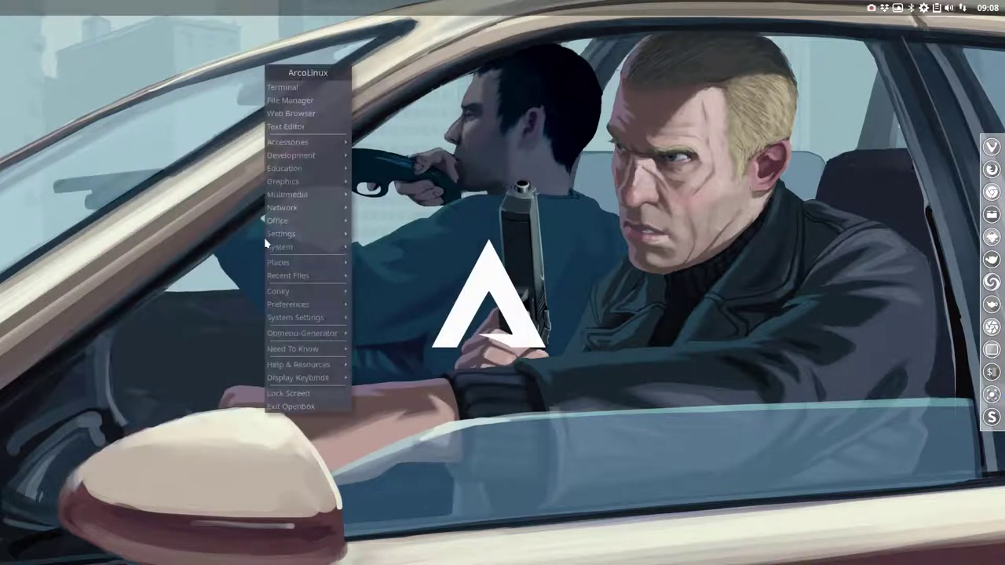
mouse_move(313, 337)
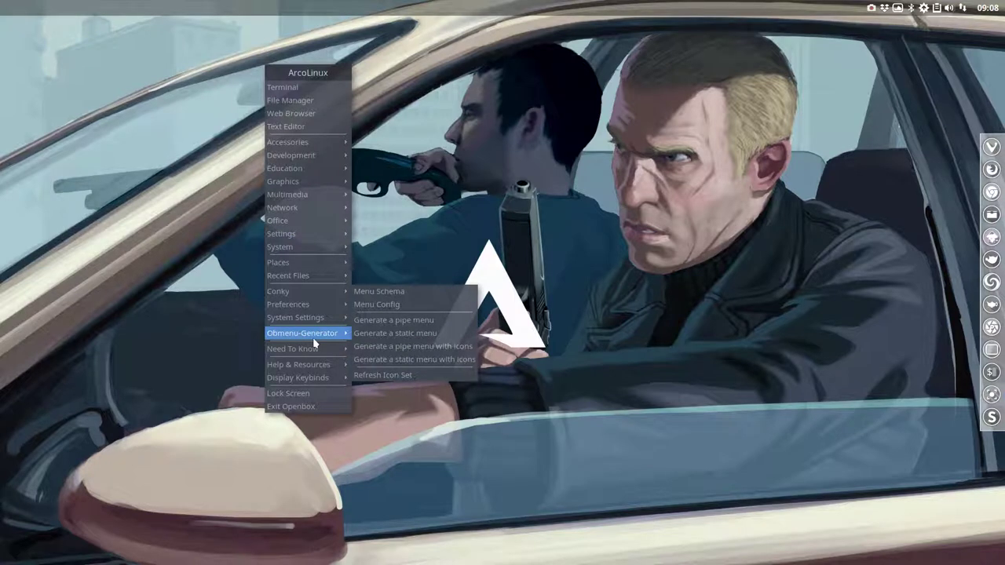
mouse_move(336, 319)
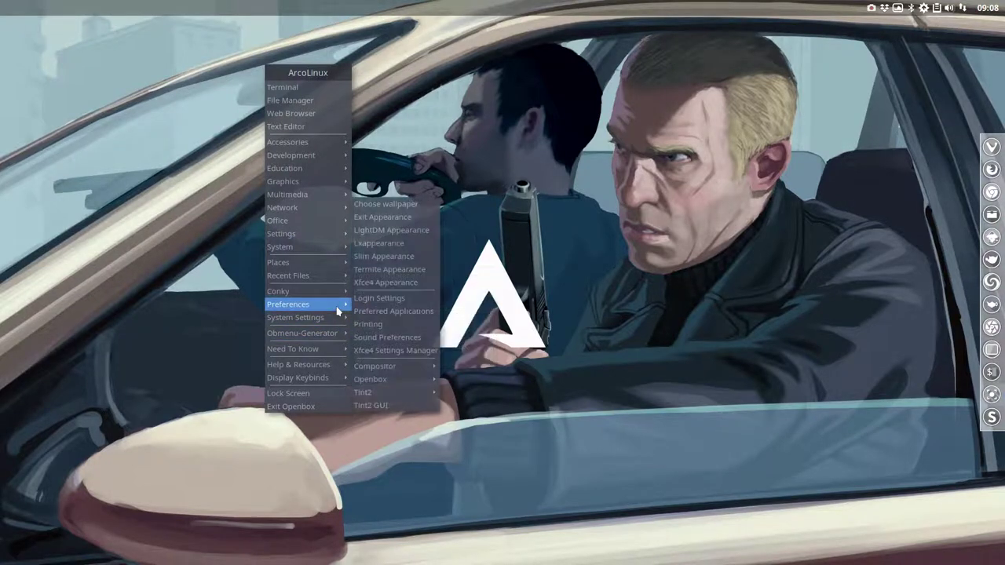
click(384, 406)
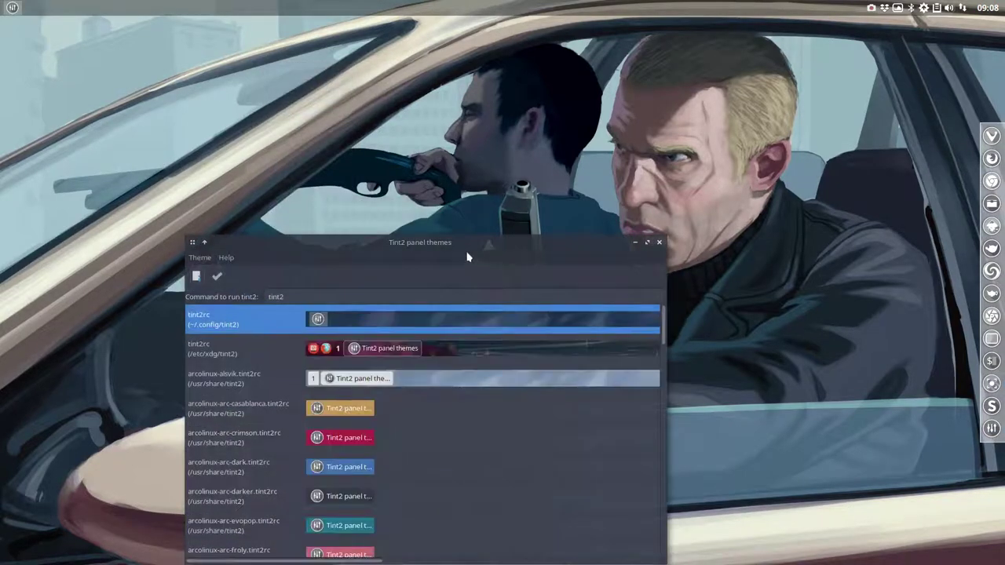
drag(438, 243, 500, 100)
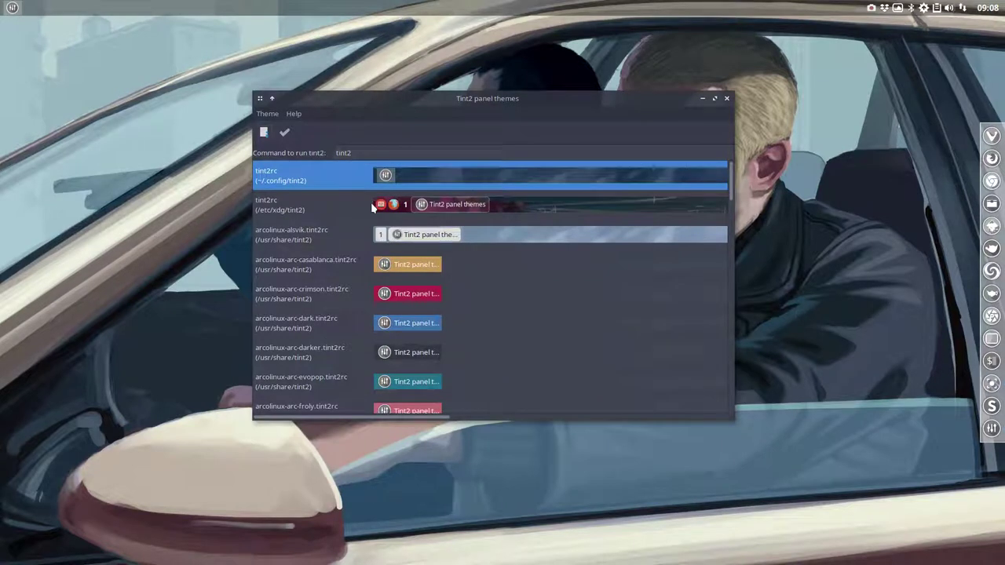
Step: Check the tint2rc theme from /etc/xdg/tint2, reselect the one in ~/.config/tint2, and move the themes window aside
click(326, 208)
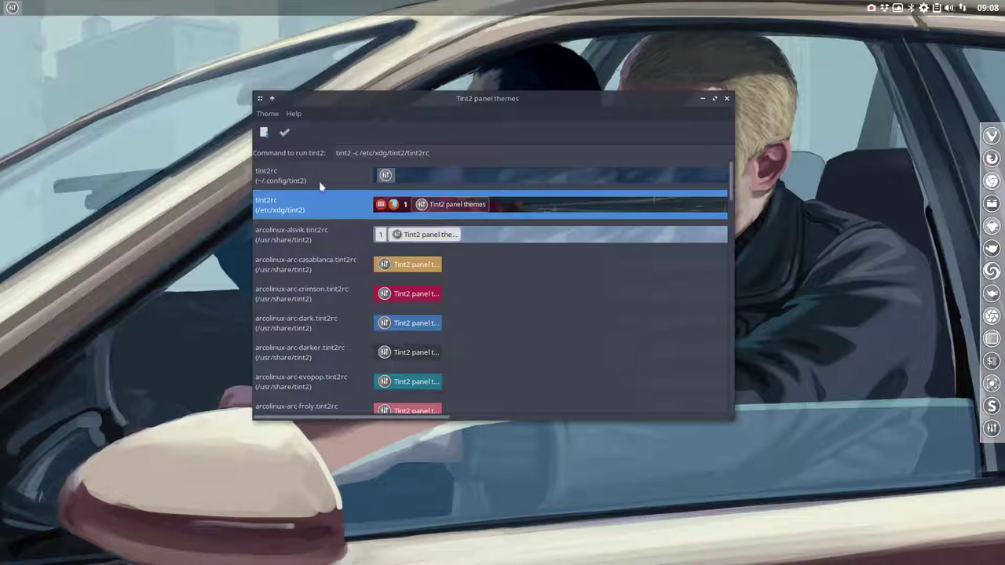
click(321, 177)
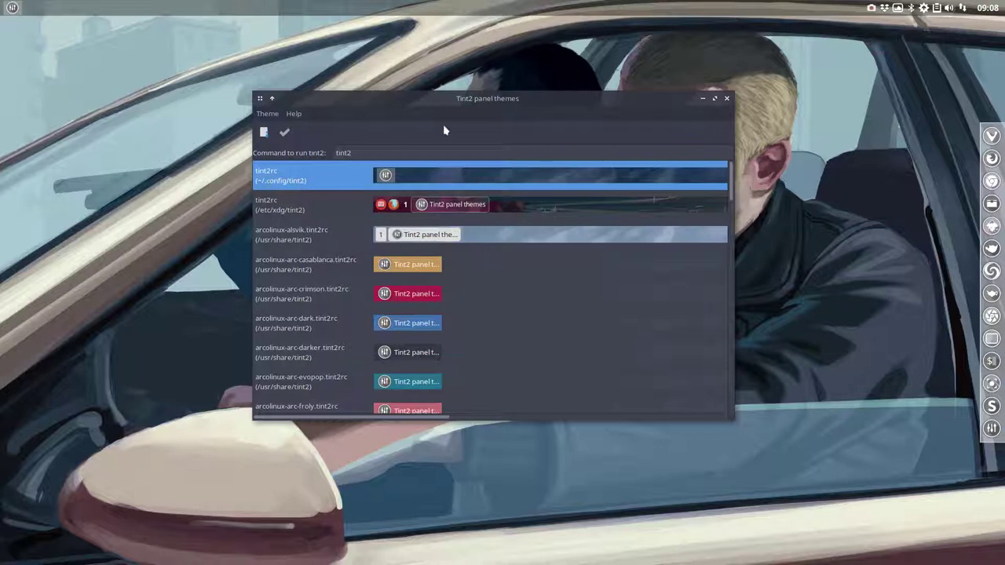
drag(510, 98, 685, 81)
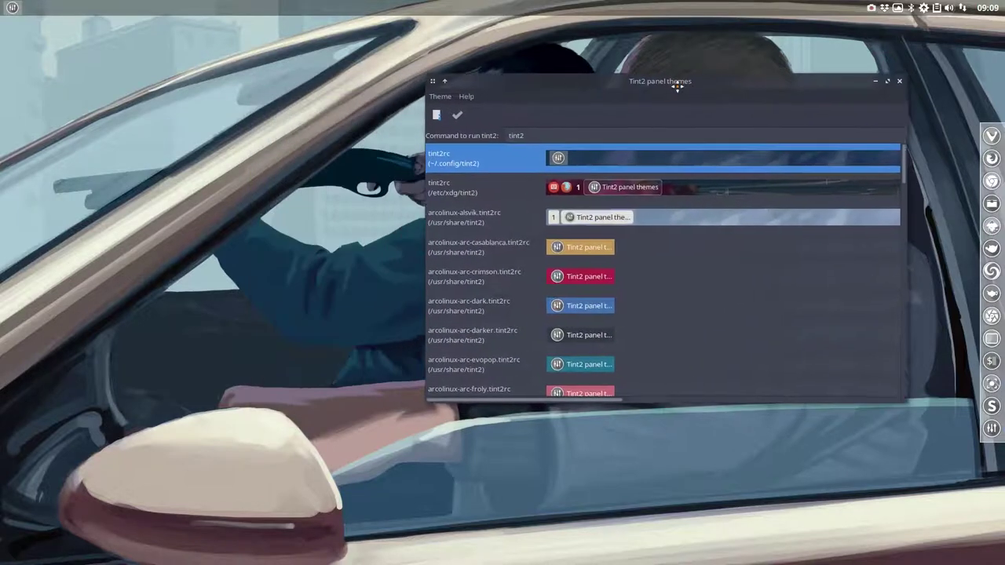
Step: Open the home folder in the file manager, with smaller icons and hidden files shown
right_click(181, 189)
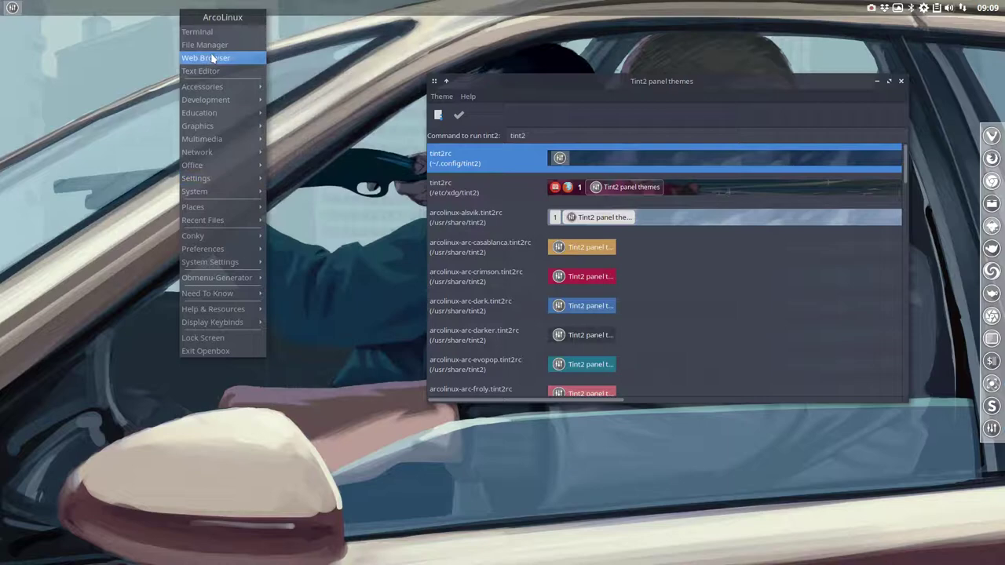
click(211, 45)
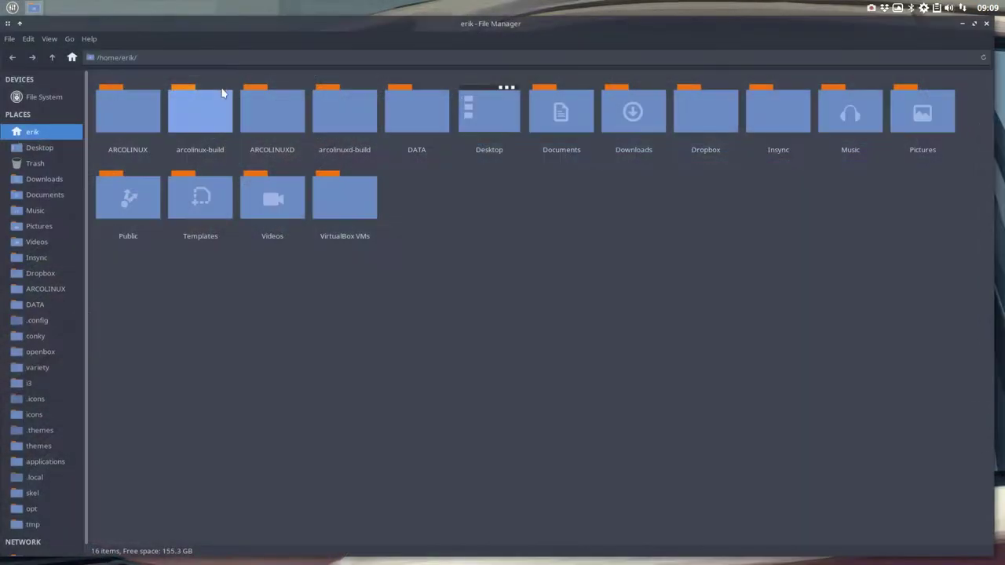
scroll(363, 215, down, 1)
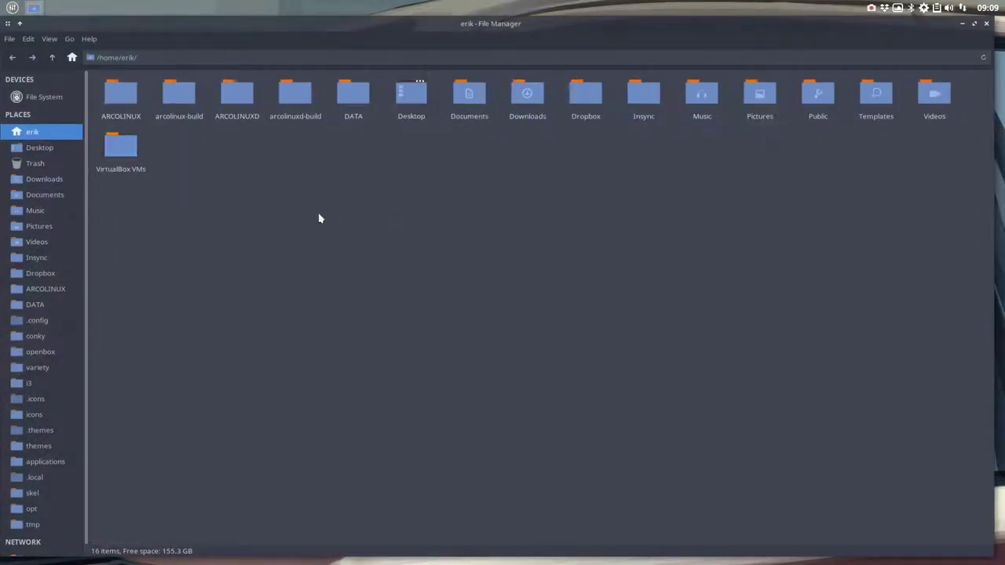
key(ctrl+h)
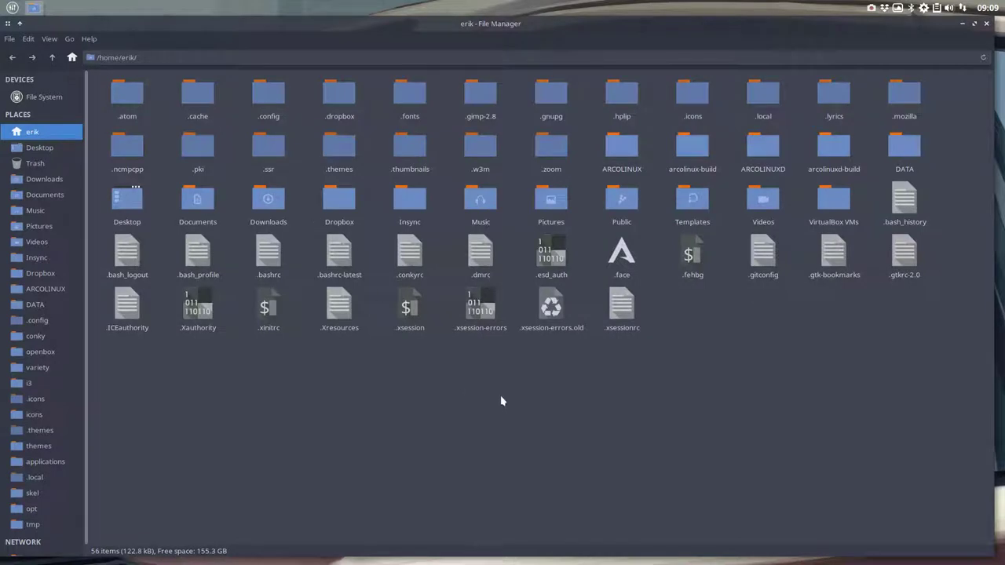
Step: Go to the .config/tint2 folder and open its tint2rc file in Tint2 Settings
double_click(268, 94)
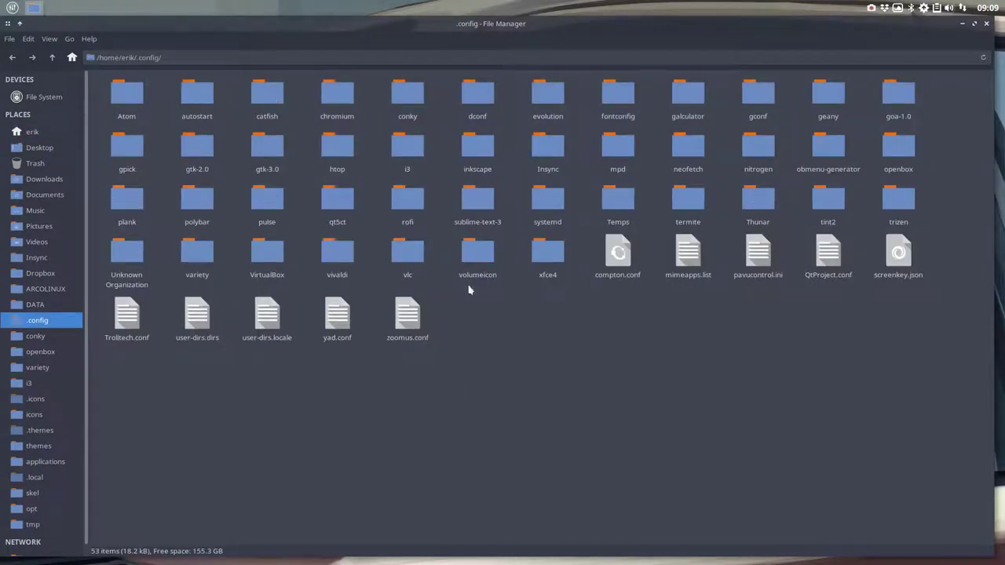
double_click(821, 198)
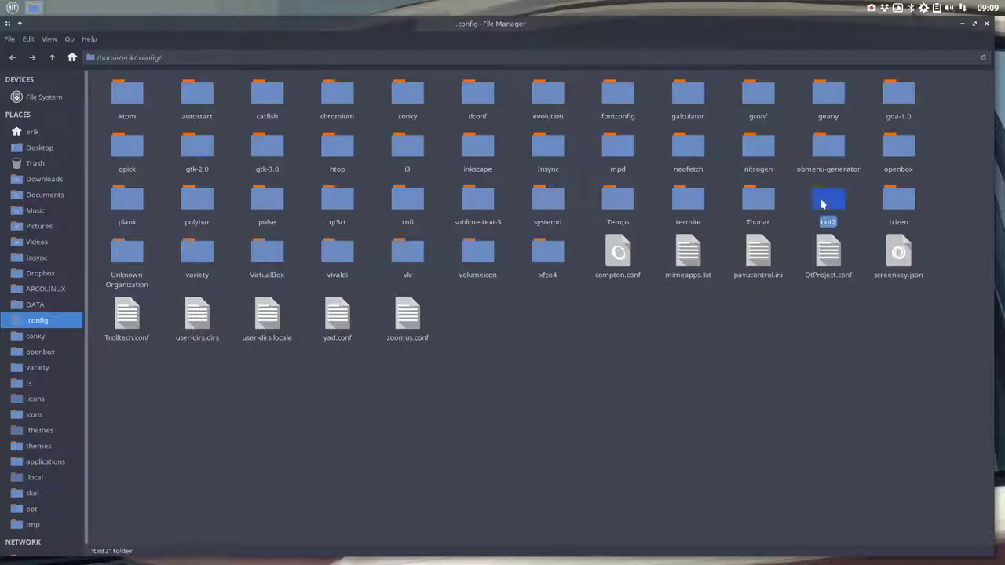
click(122, 96)
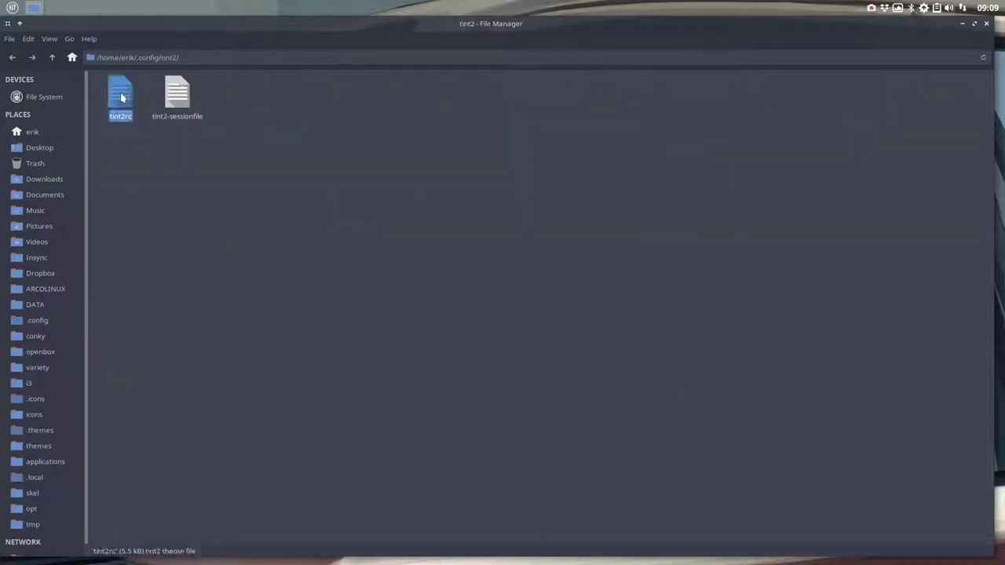
double_click(121, 96)
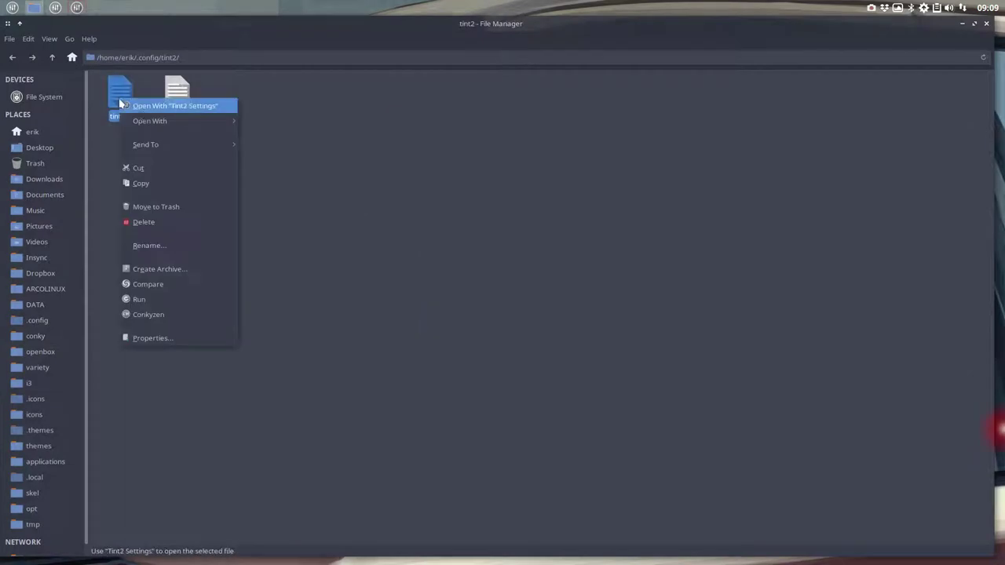
Step: Open tint2rc in Sublime Text, read through its background, task, system tray, launcher and clock settings, and close the editor
mouse_move(181, 121)
click(294, 123)
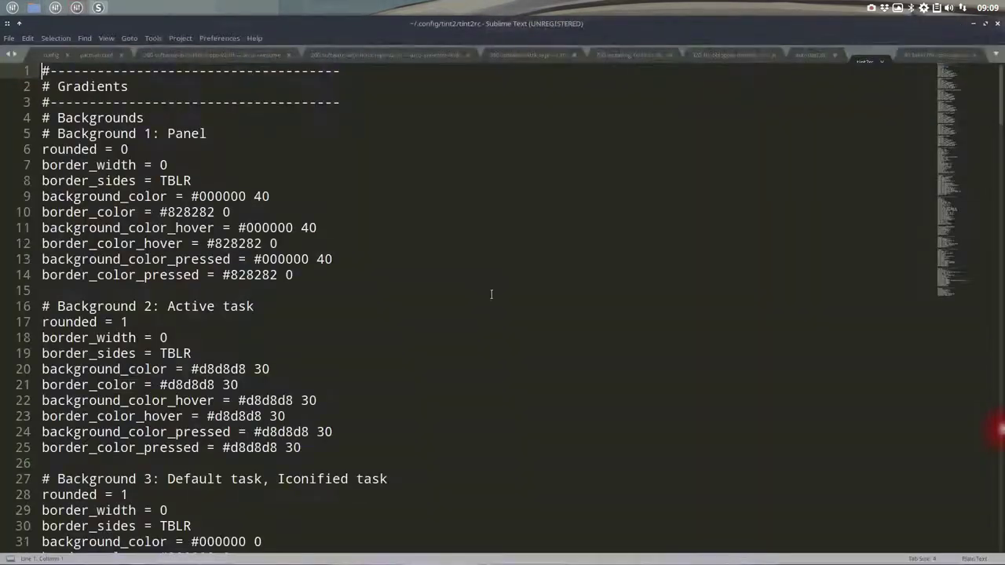
scroll(354, 339, down, 20)
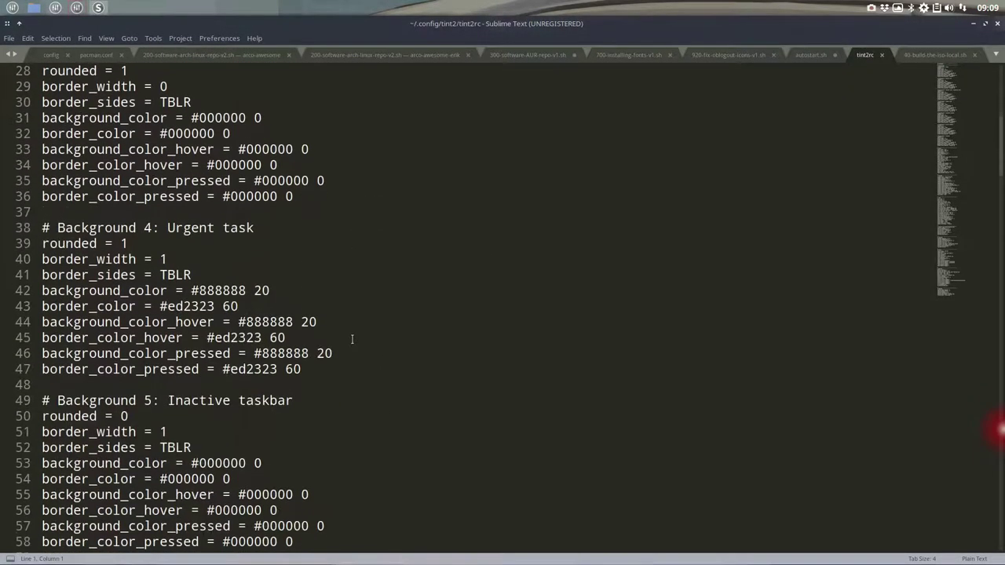
scroll(346, 339, down, 9)
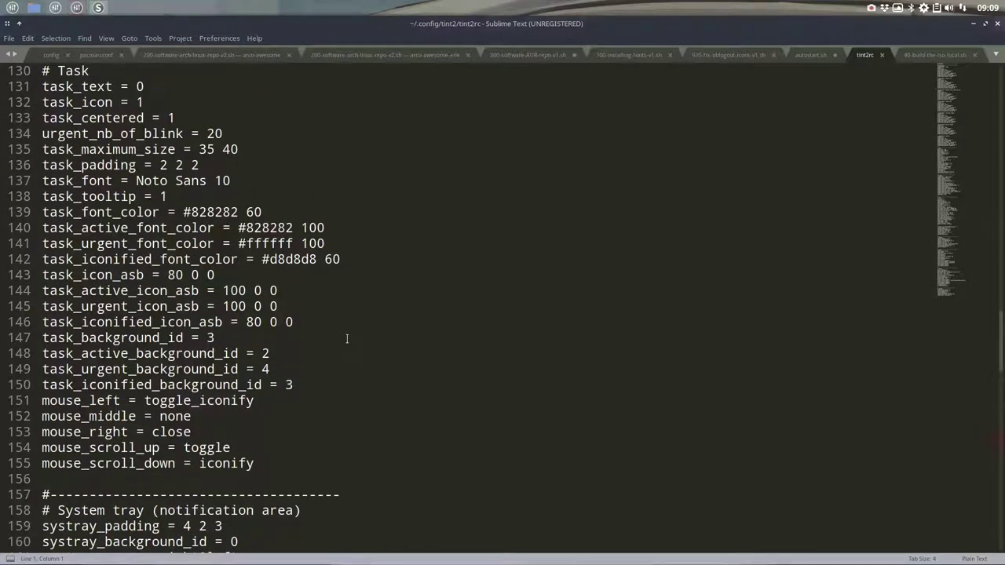
scroll(346, 339, down, 10)
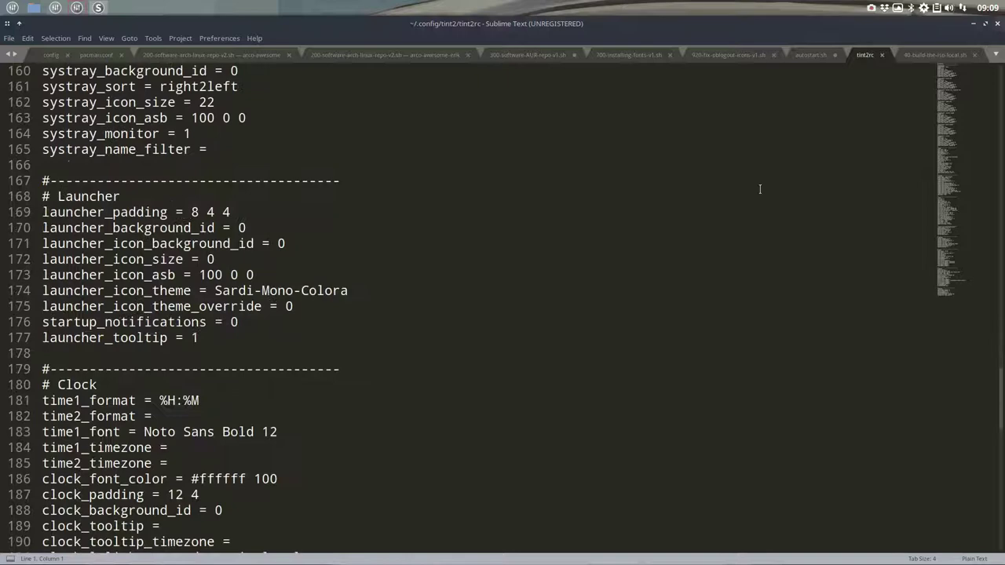
click(997, 23)
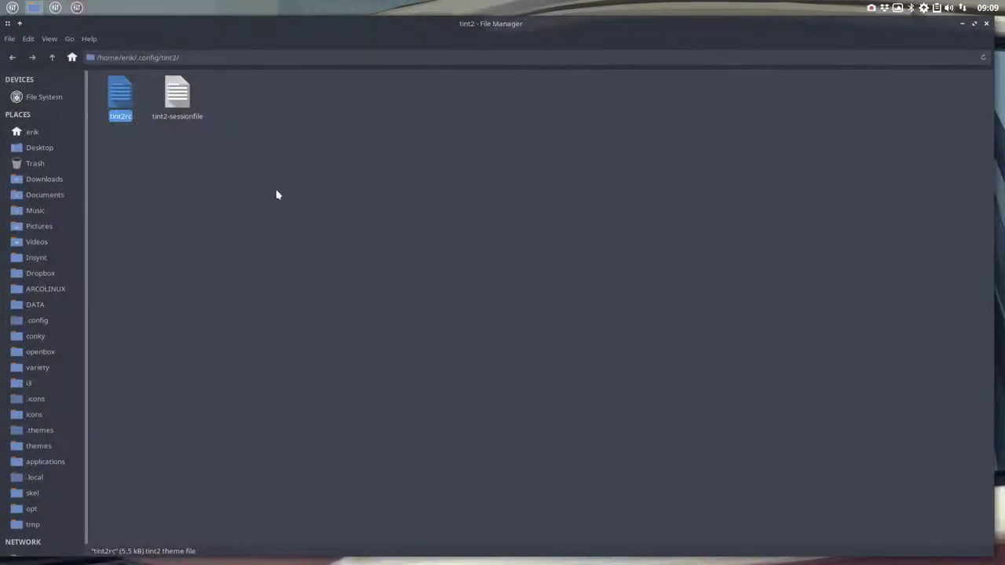
Step: Close the file manager and move the Tint2 Properties window clear of the panel themes window behind it
click(986, 24)
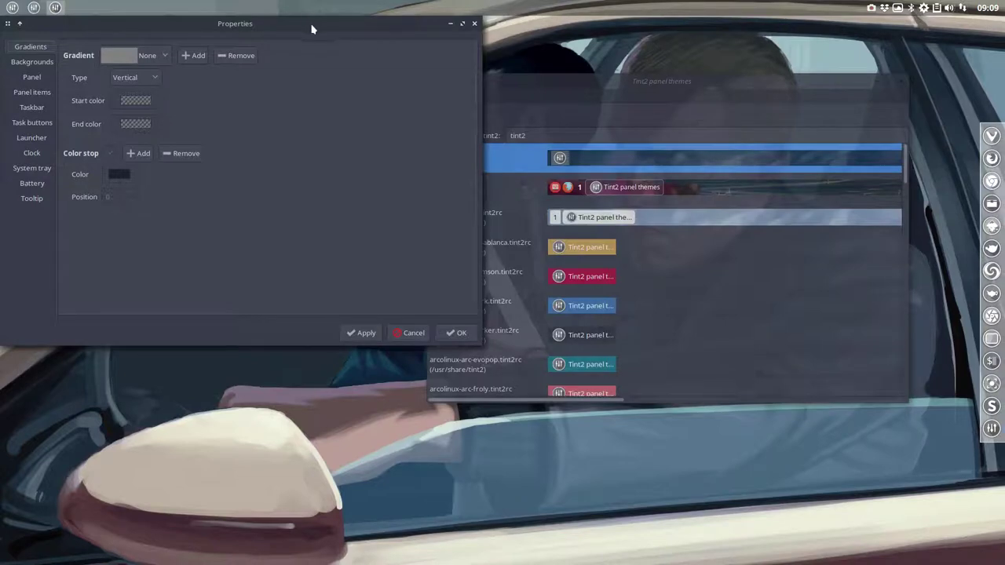
drag(312, 27, 622, 210)
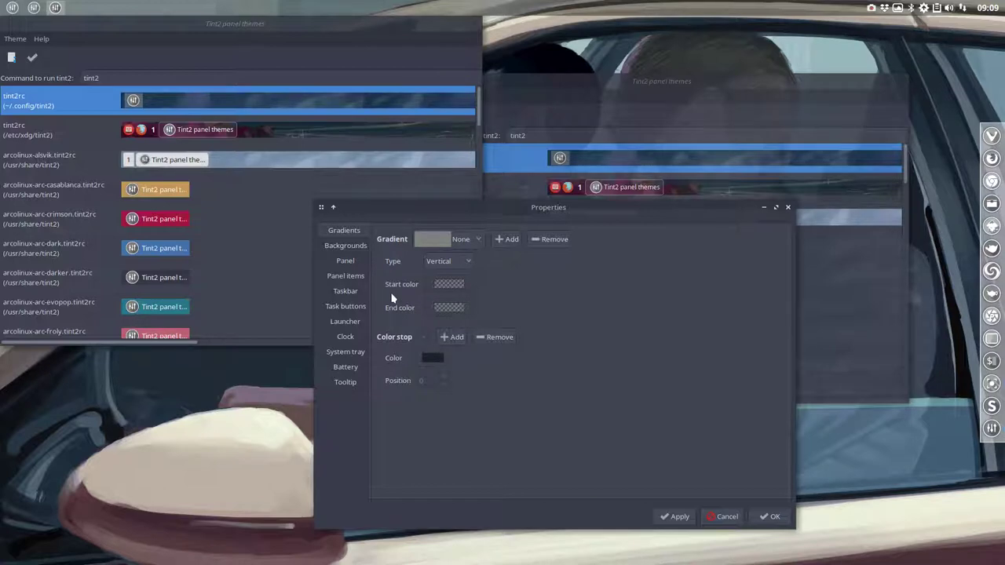
Step: Examine the Backgrounds settings in Properties, including the list of defined backgrounds
click(352, 247)
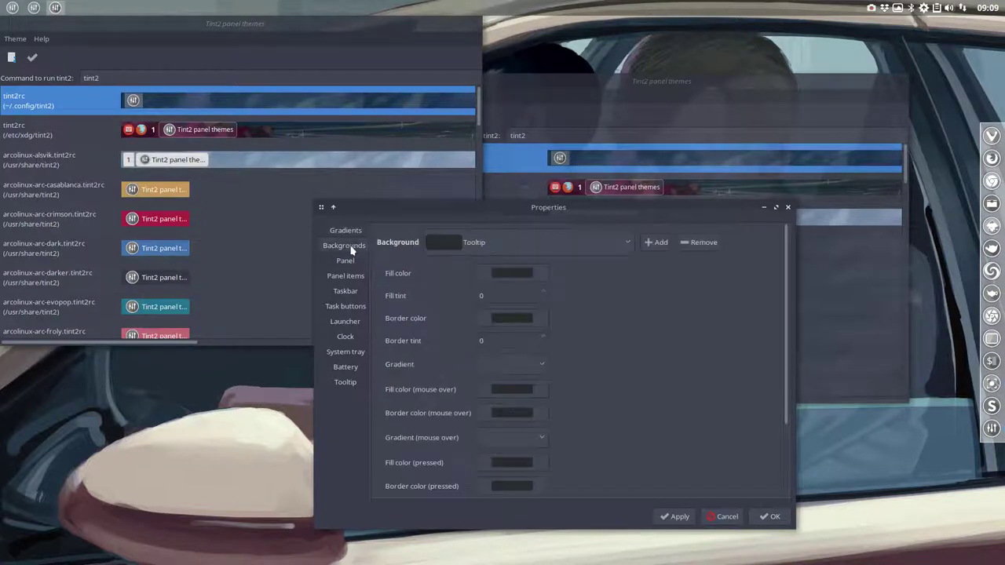
click(625, 245)
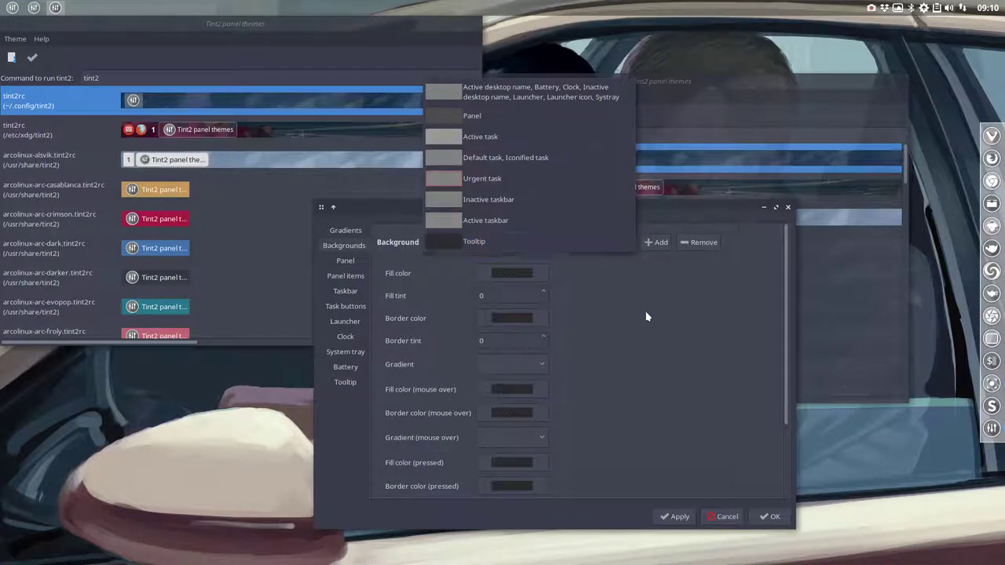
click(342, 262)
Step: Position the panel horizontally at the bottom center of the screen and apply the change
click(344, 261)
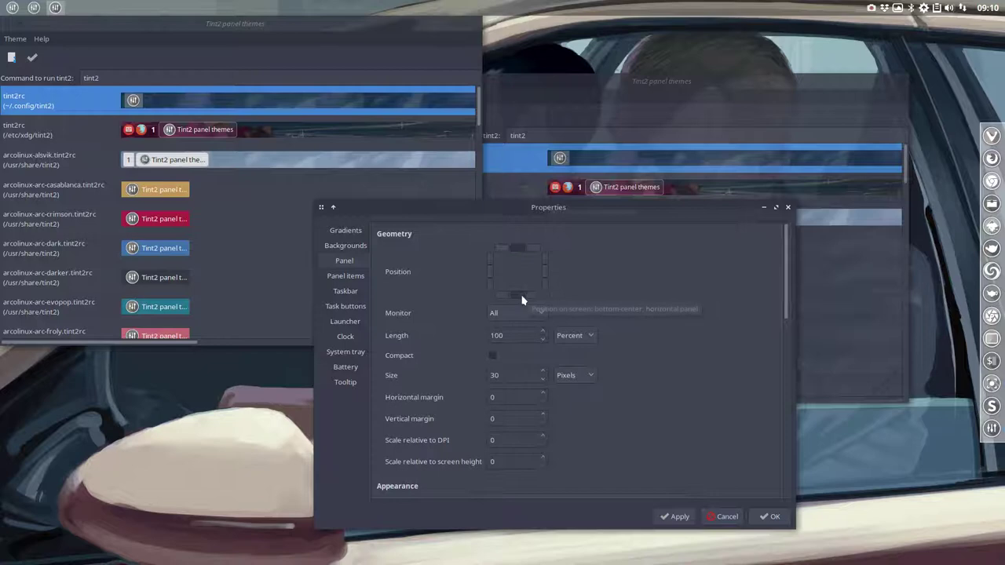
click(522, 297)
click(677, 518)
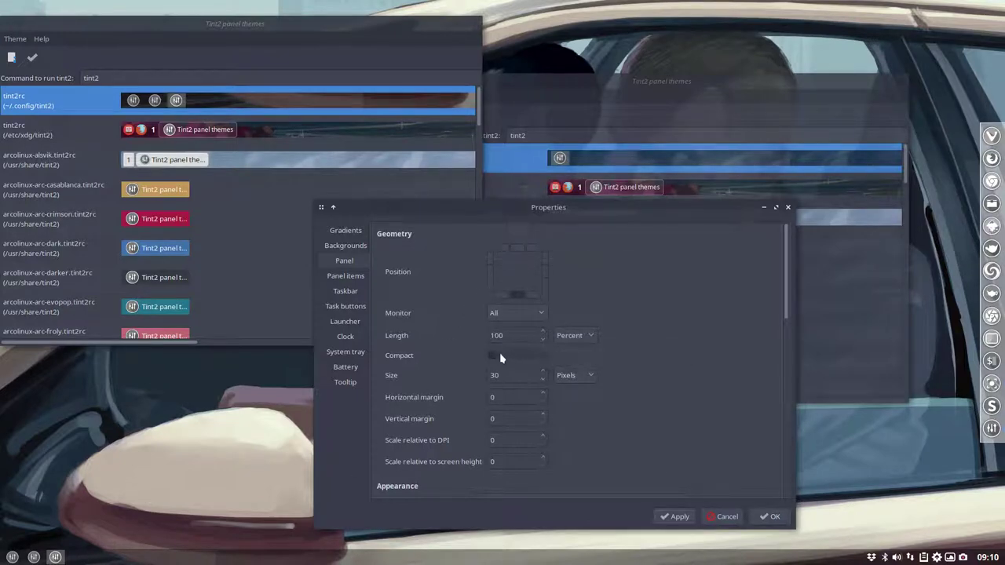
Step: Try out the panel's Compact option by applying it, and switch it off again
click(675, 516)
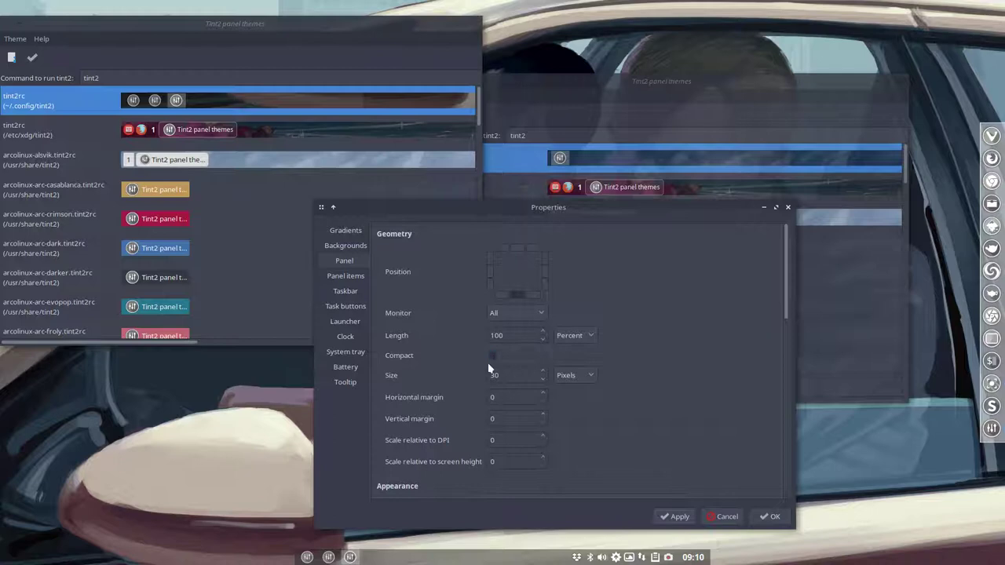
drag(522, 209, 484, 139)
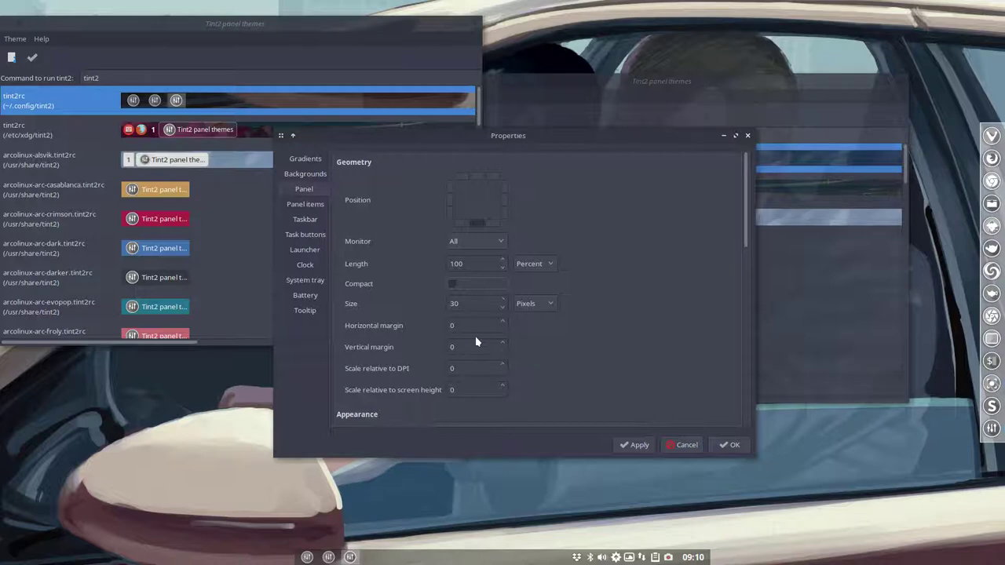
click(452, 285)
click(640, 445)
click(636, 446)
click(452, 284)
click(637, 446)
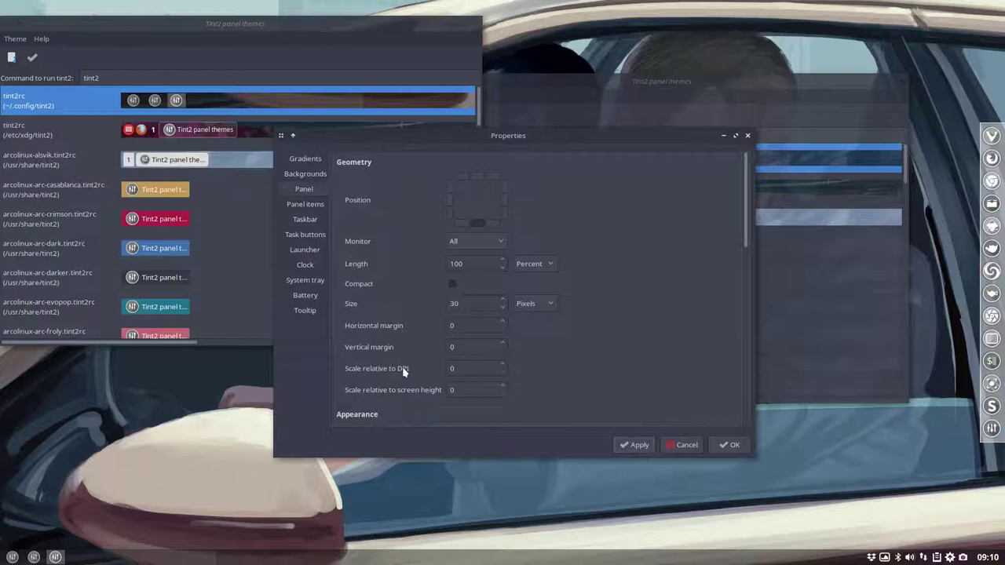
Step: Review the panel's autohide and window manager settings, the available panel items, and the taskbar and desktop name options
drag(746, 241, 746, 420)
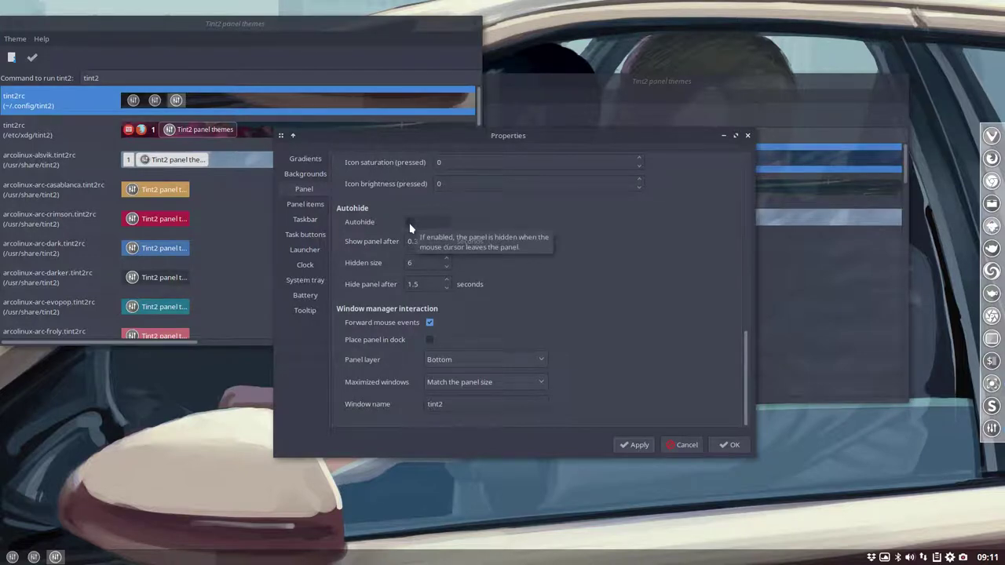
click(312, 204)
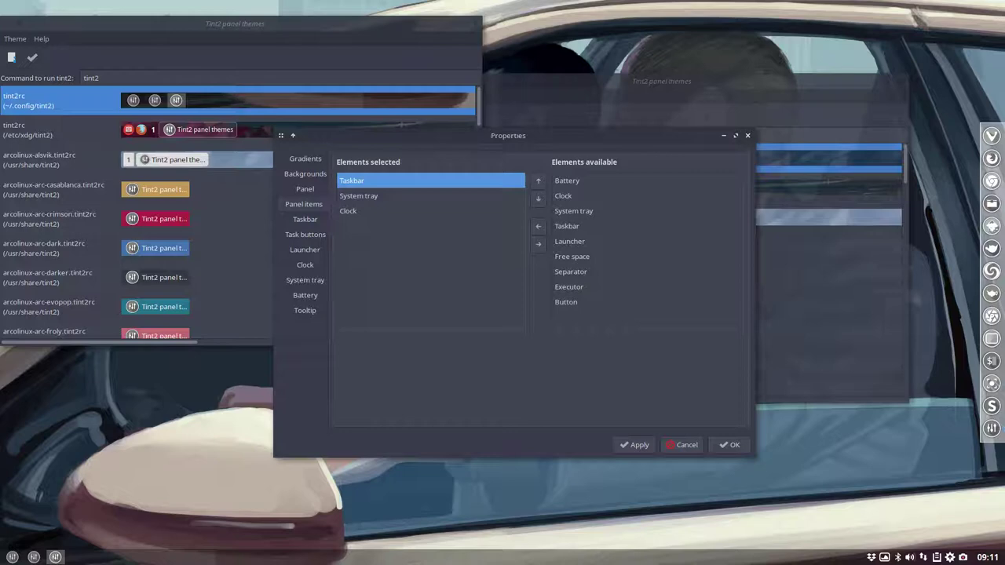
click(571, 187)
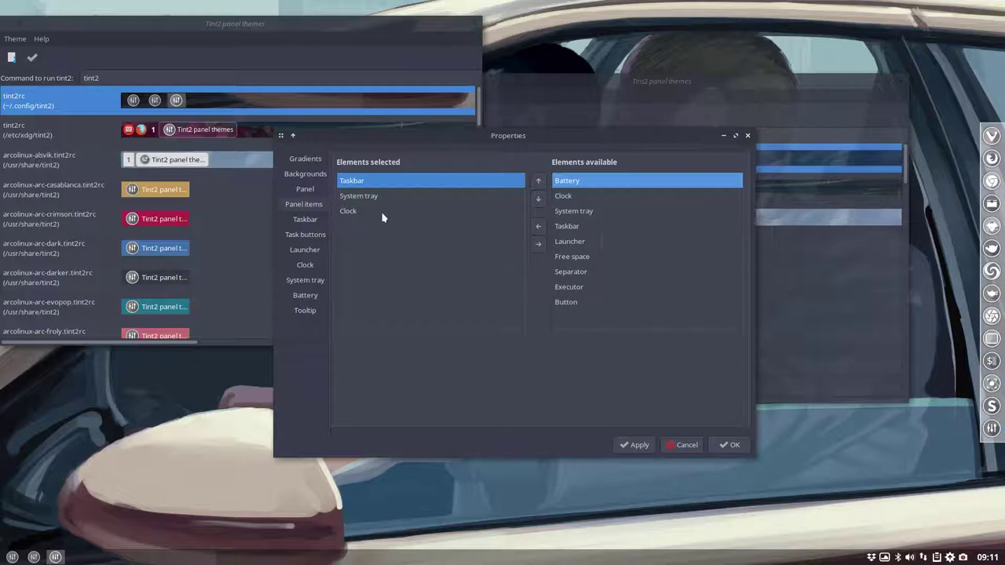
click(303, 221)
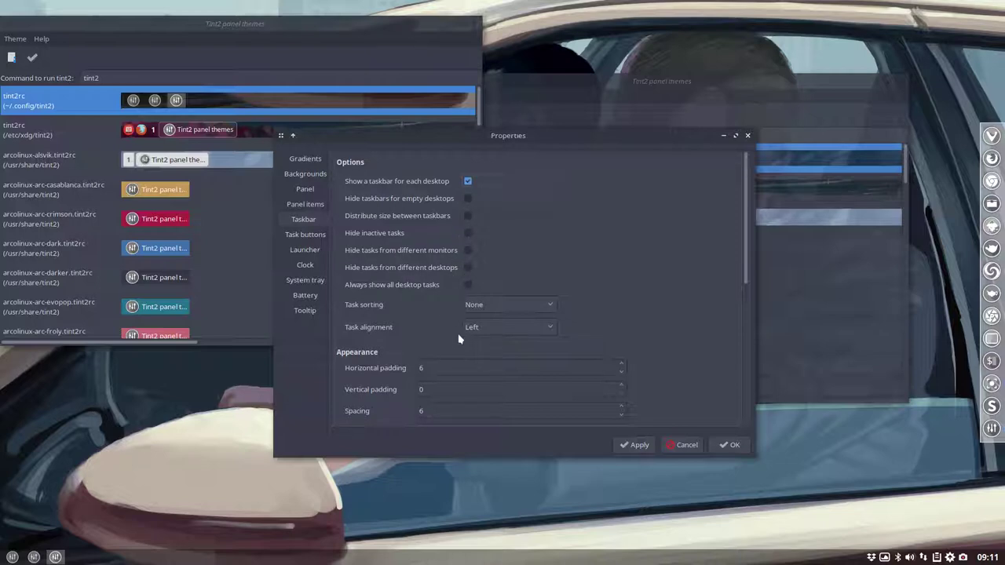
drag(741, 283, 737, 422)
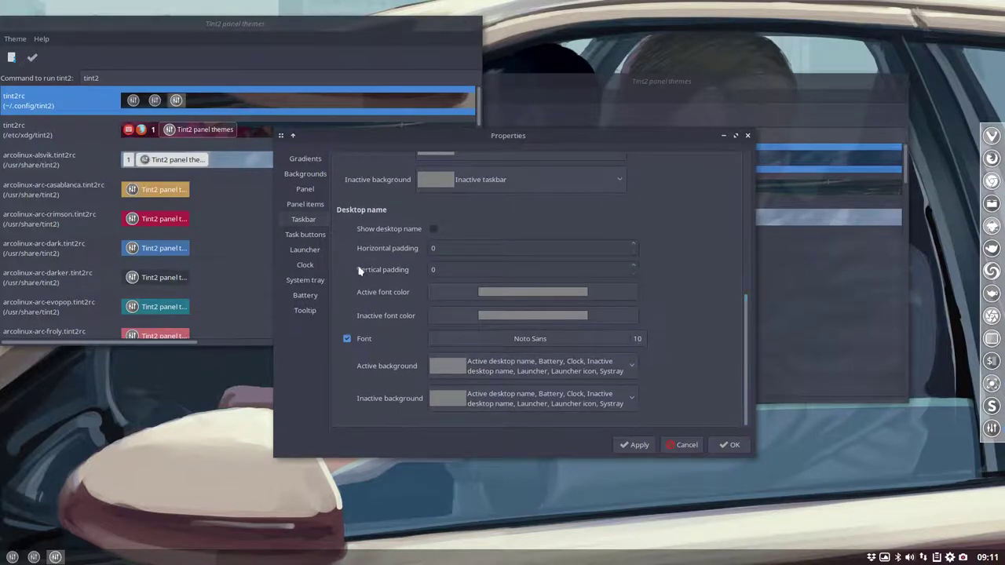
Step: Test the Task buttons close action on a newly opened terminal and inspect the alternative actions available for that mouse event
click(310, 235)
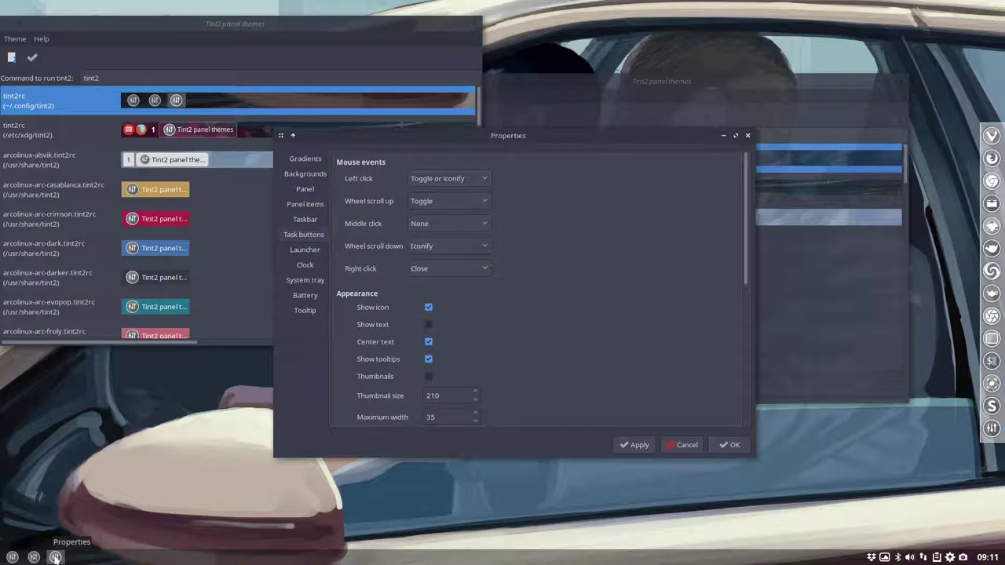
key(ctrl+alt+t)
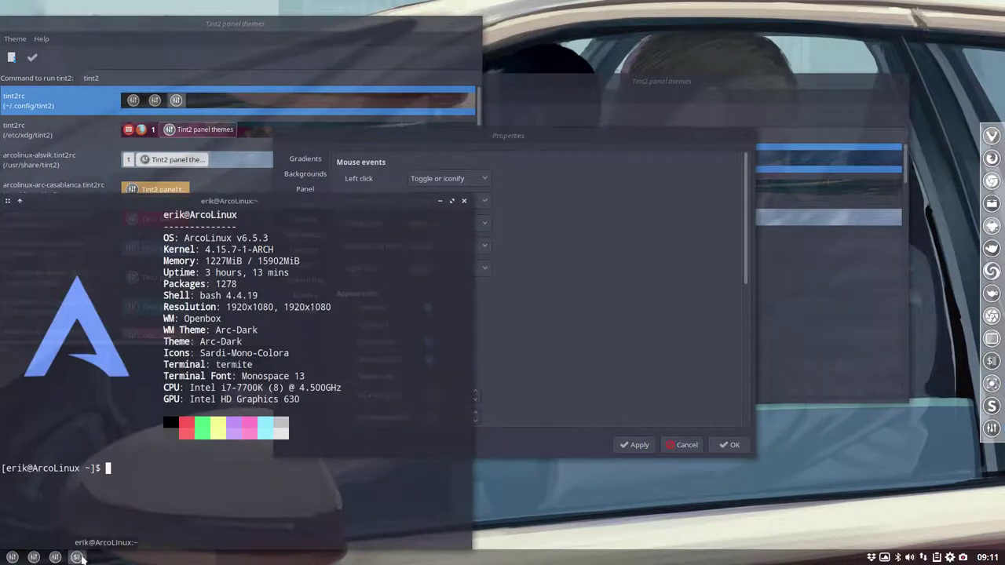
right_click(78, 557)
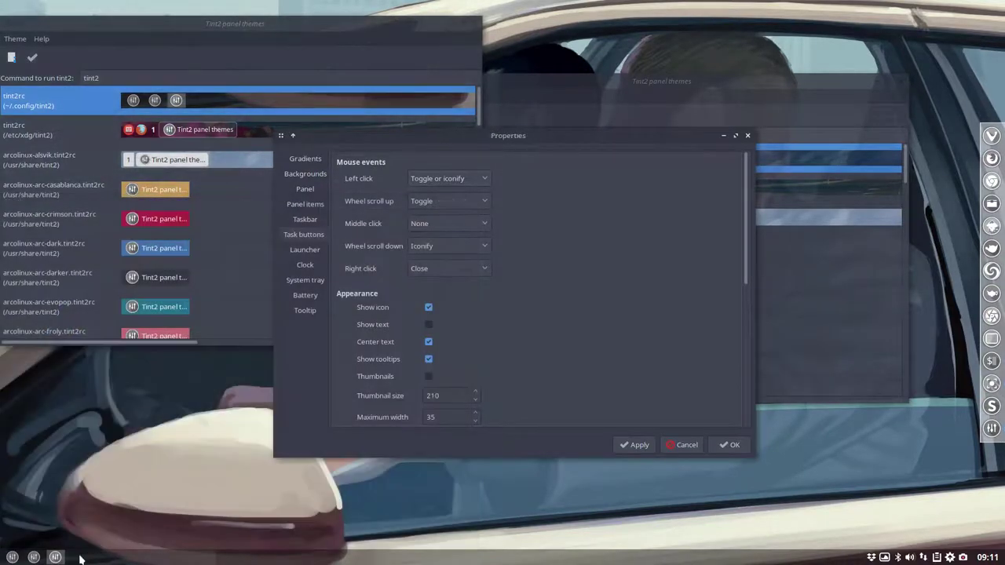
click(433, 271)
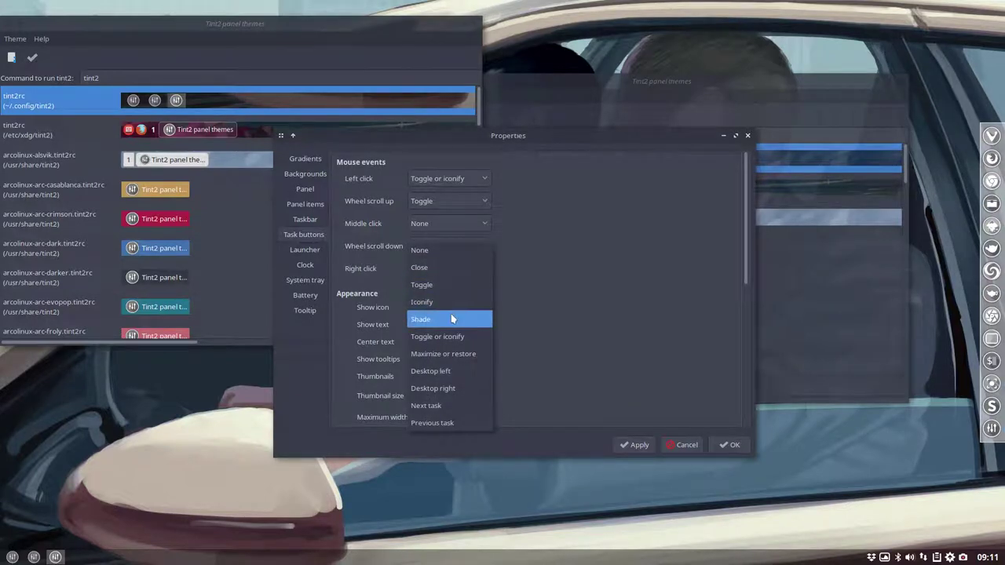
click(592, 346)
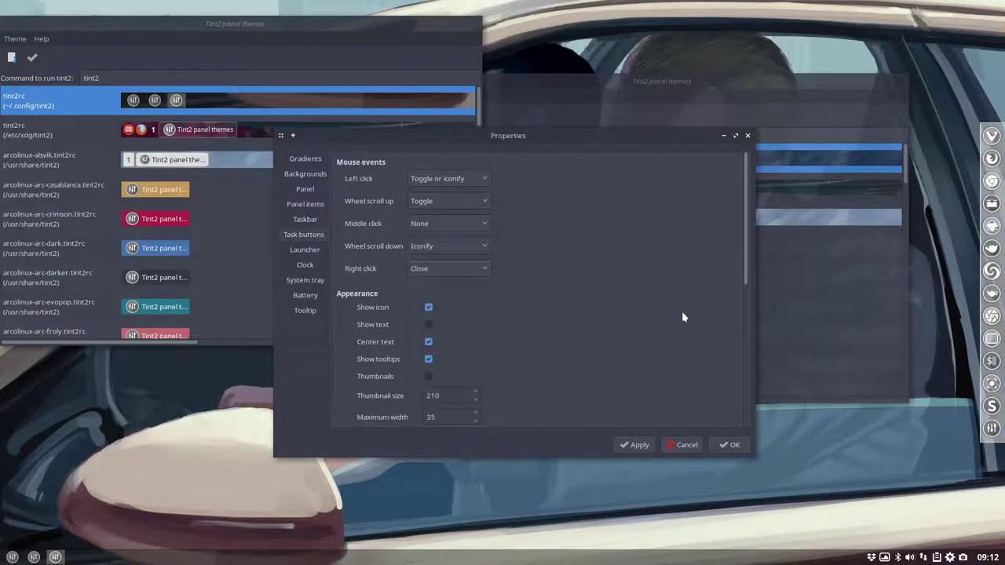
Step: Enable Show text for the task buttons and apply the change to the panel
drag(745, 279, 747, 322)
click(427, 235)
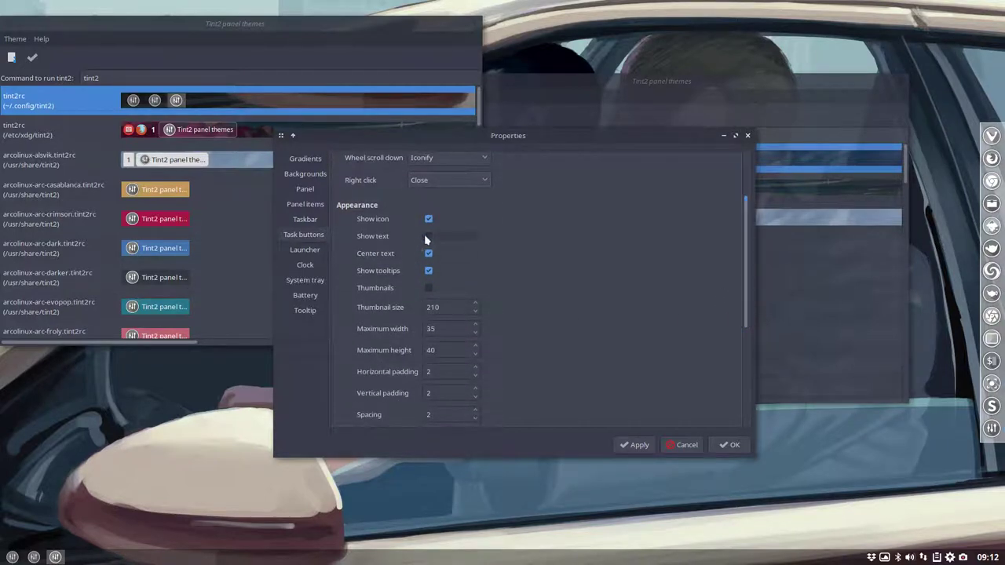
click(639, 445)
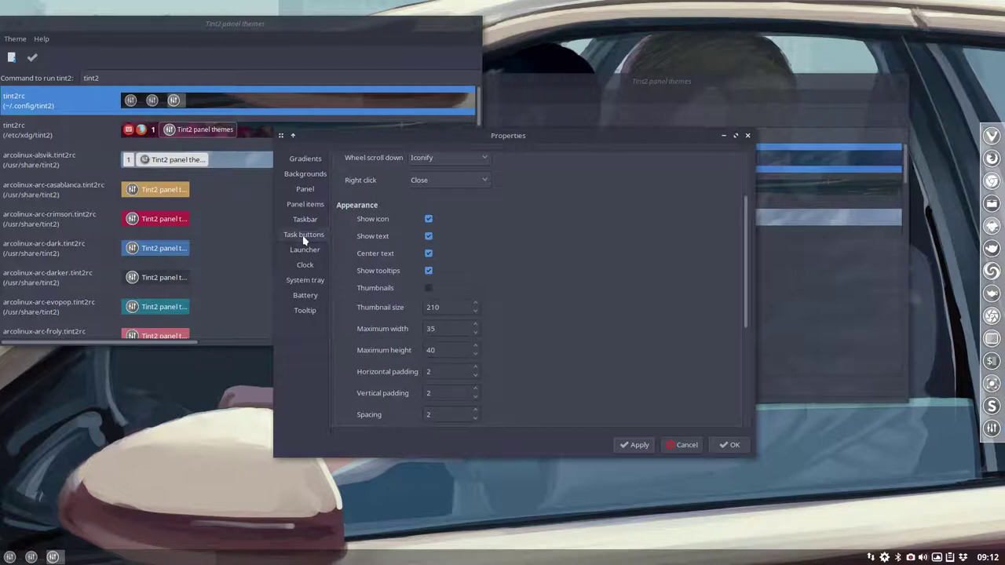
click(639, 445)
Step: Try the task buttons with Show icon disabled and applied, and restore the icons
click(429, 220)
click(639, 444)
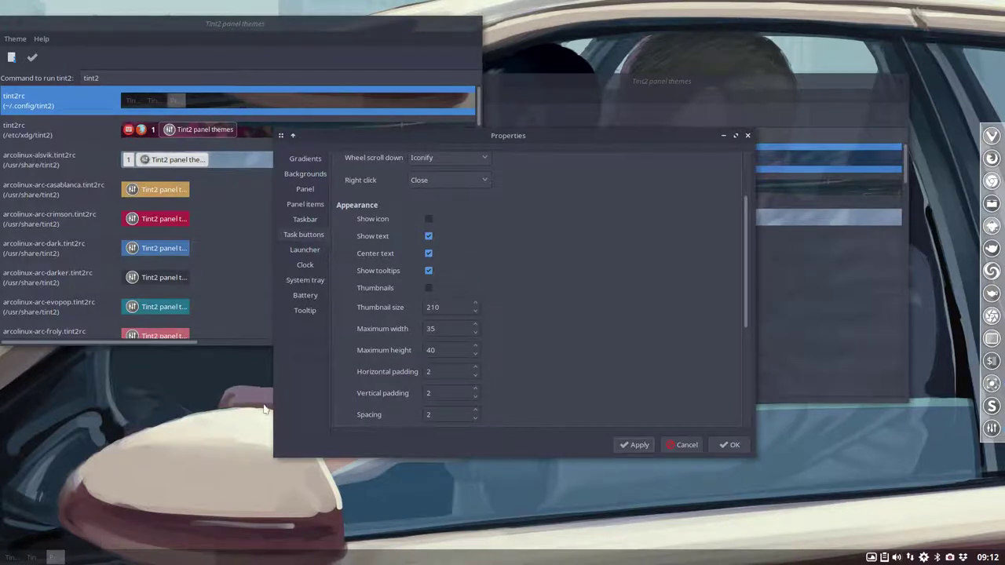
click(428, 219)
click(637, 446)
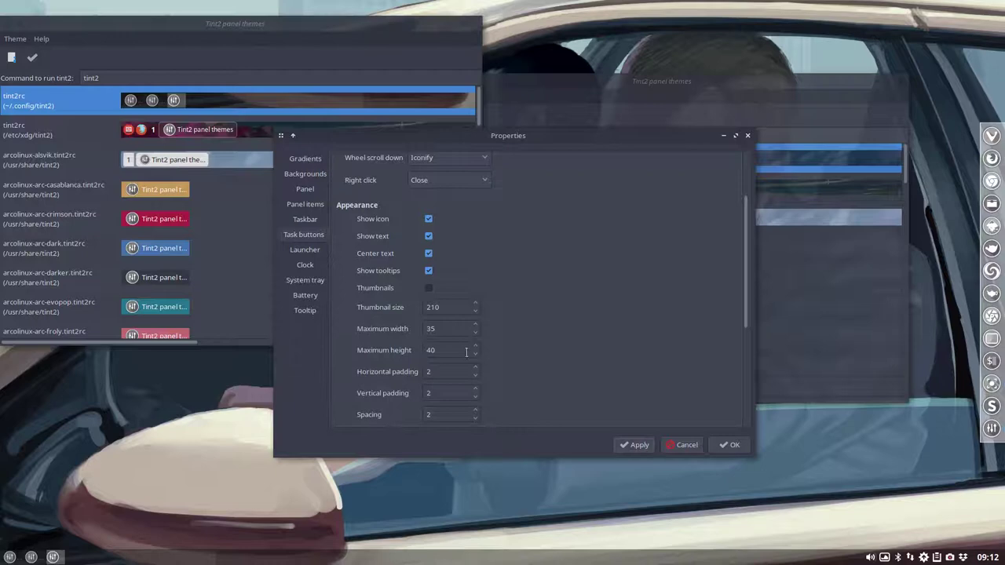
Step: Set the task buttons' maximum width to 170 and apply it
click(473, 329)
text(170)
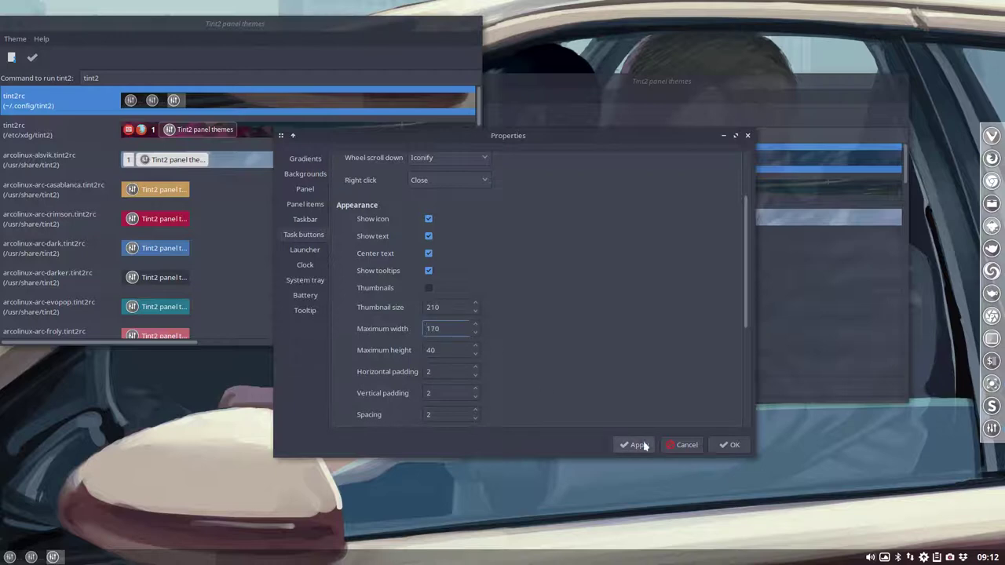
click(637, 445)
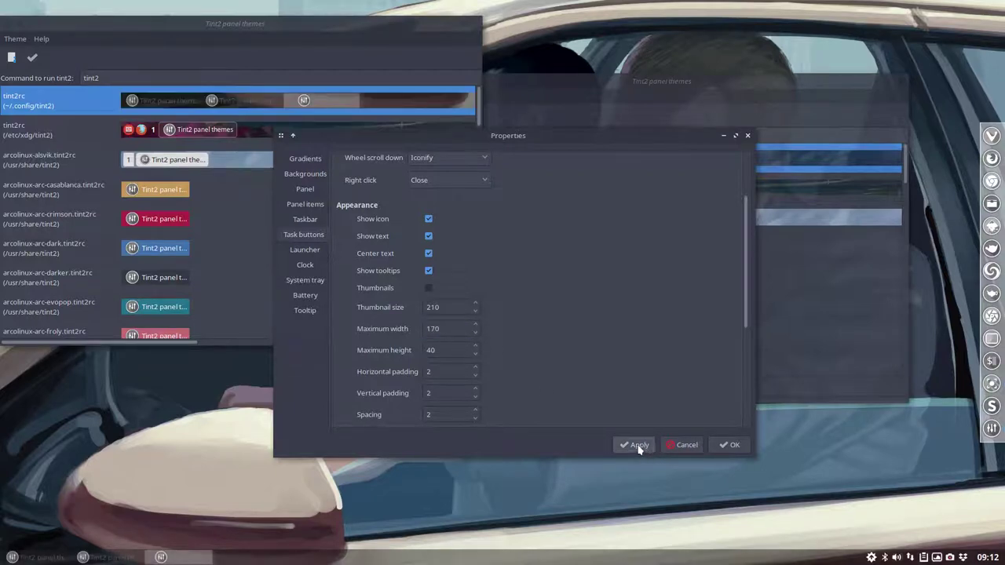
Step: Change the default task style's font color to light gray #DEDEDE with opacity 213 and apply it
drag(749, 328, 746, 448)
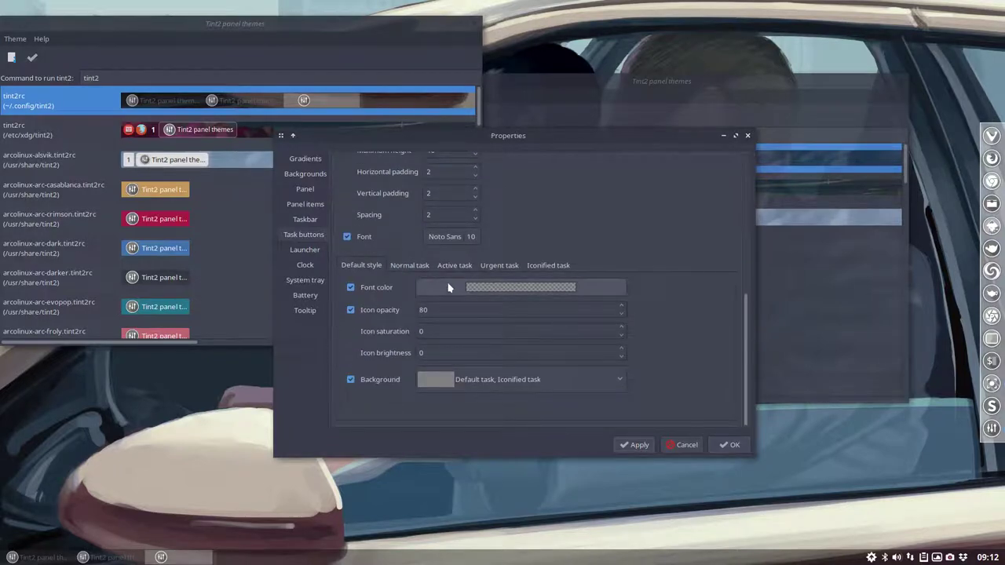
click(485, 289)
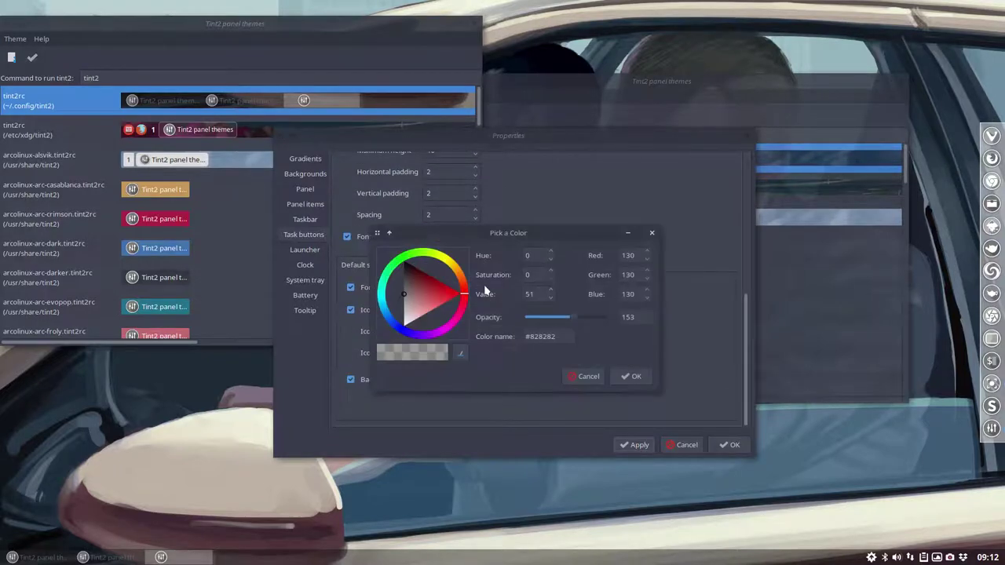
click(407, 310)
drag(407, 310, 402, 318)
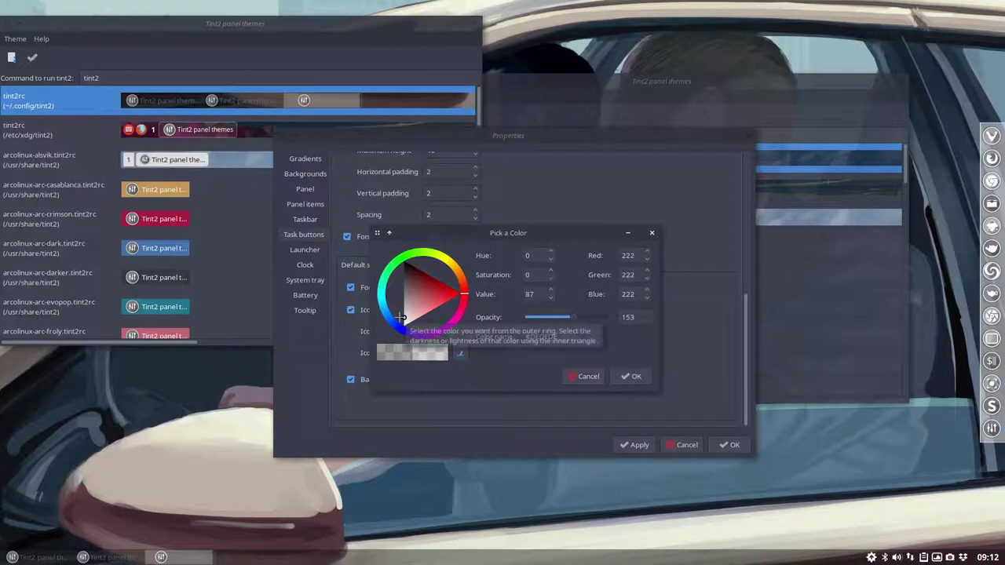
drag(574, 321, 592, 320)
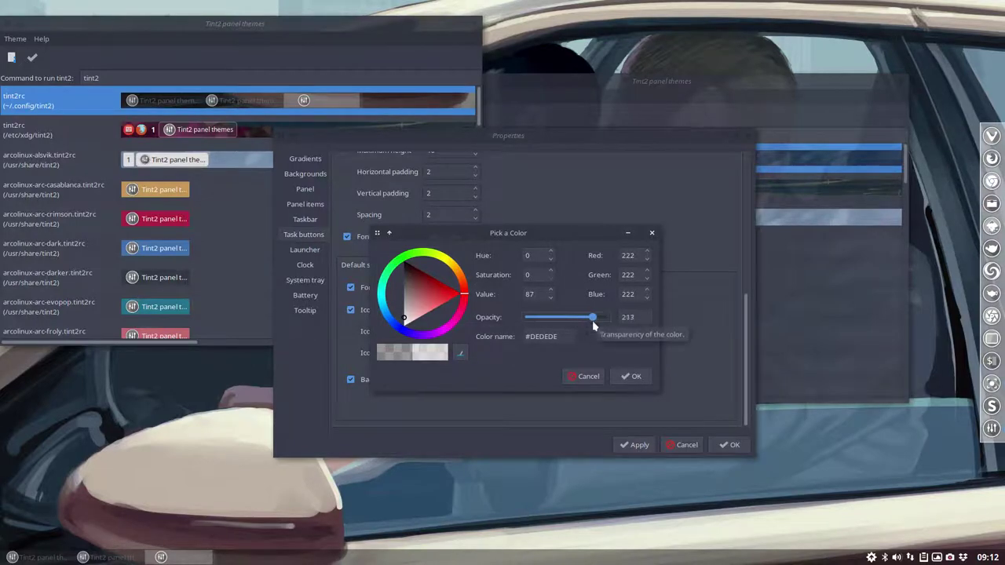
click(631, 376)
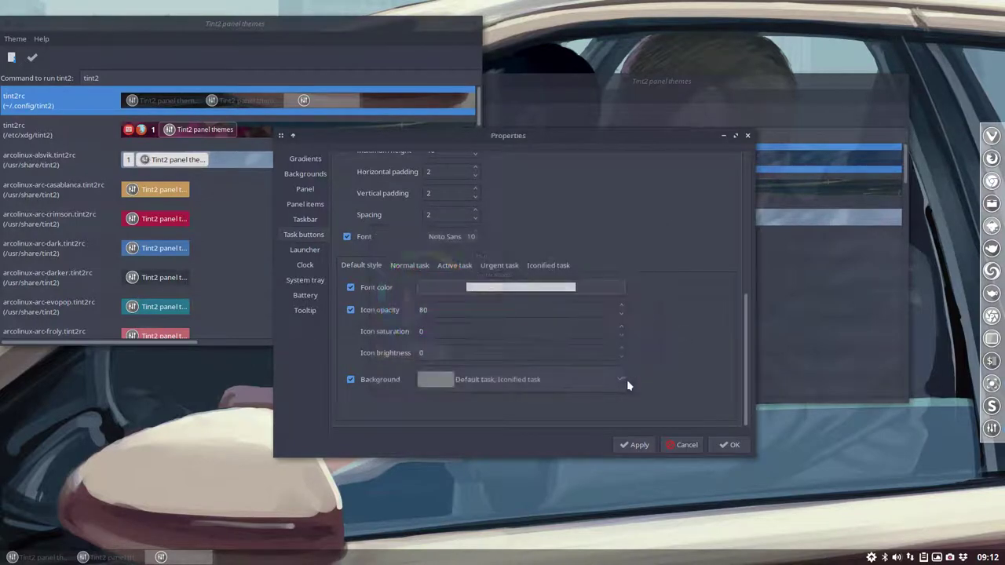
click(629, 445)
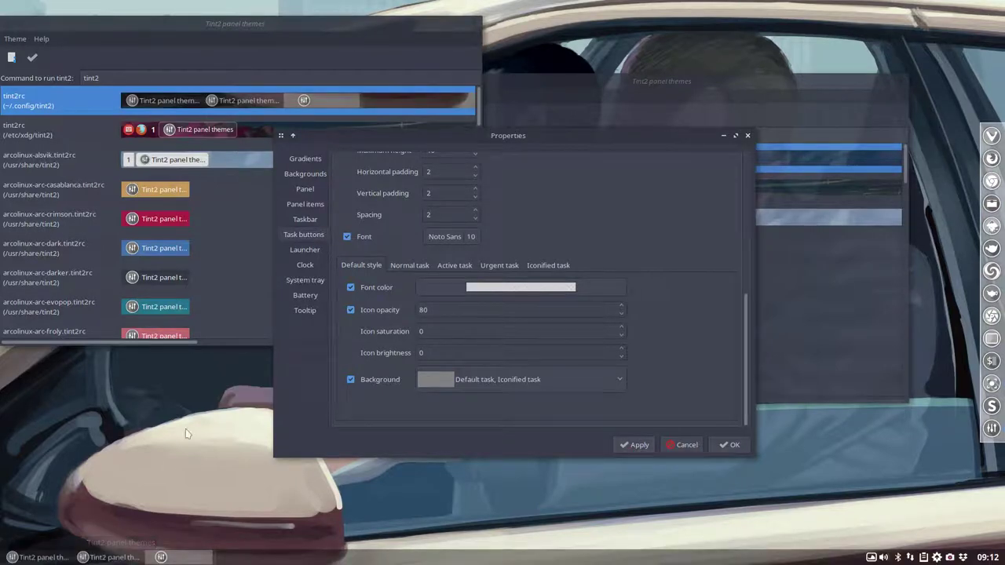
Step: Look through the Launcher settings, covering the available applications and the appearance options
click(302, 251)
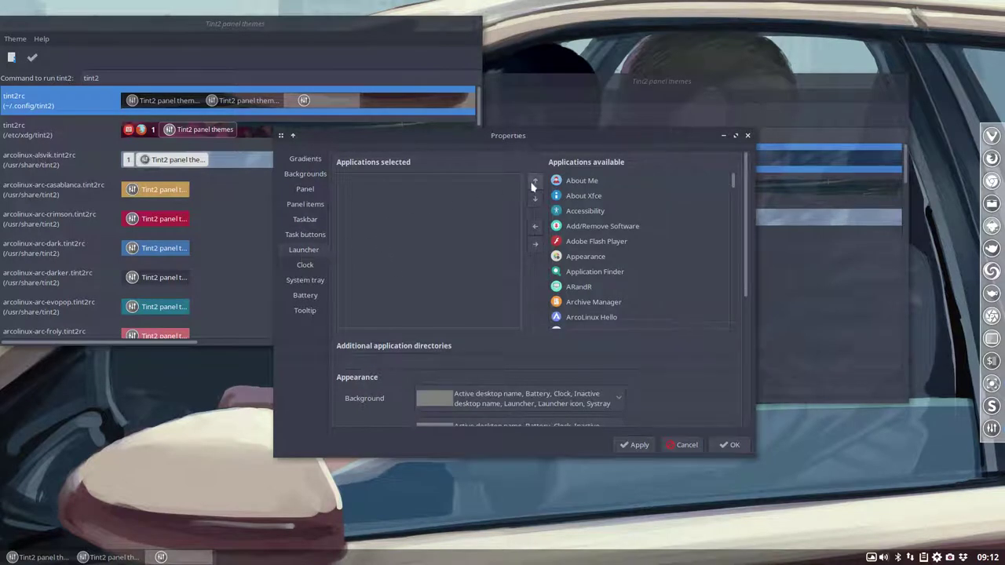
click(580, 242)
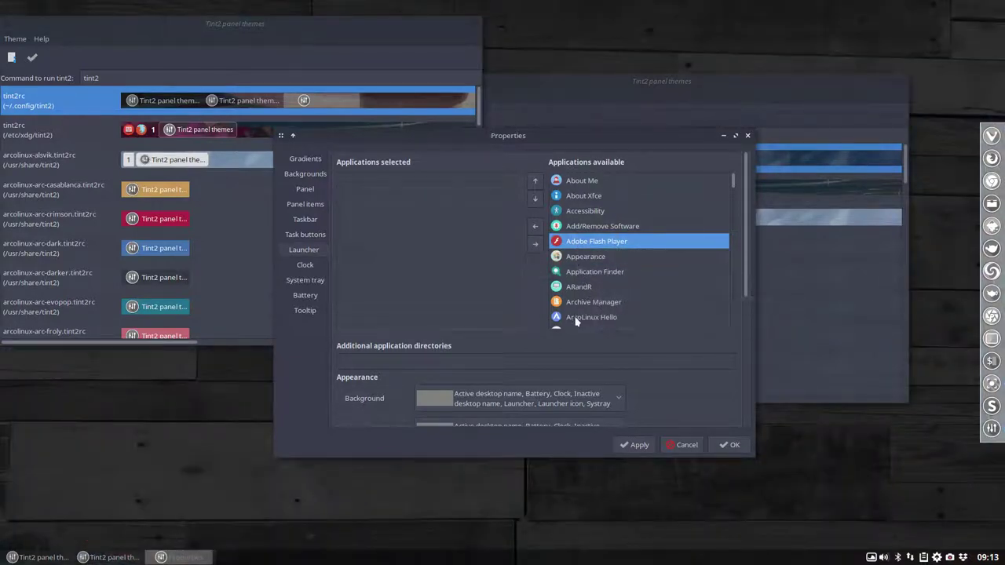
drag(745, 280, 743, 424)
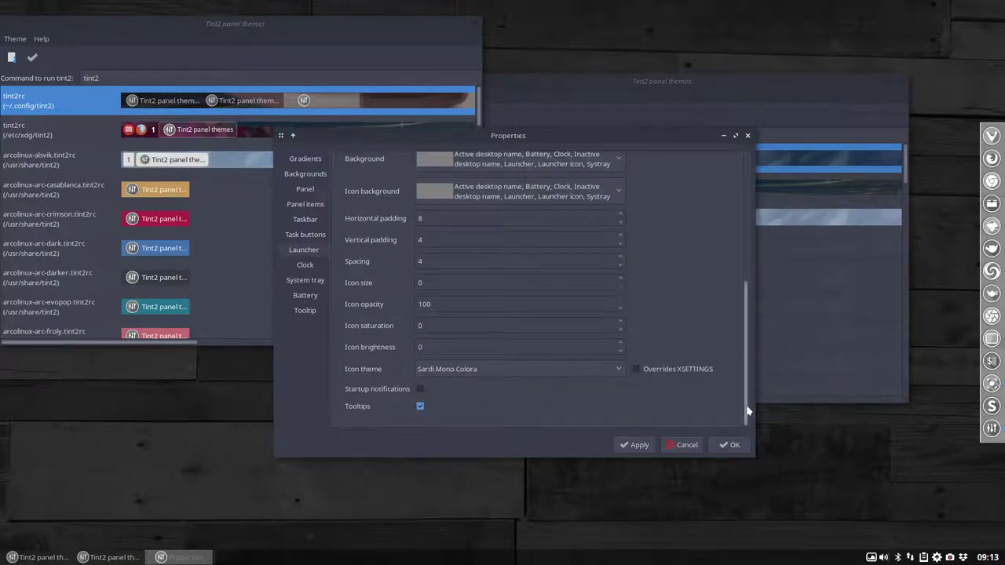
drag(747, 410, 747, 267)
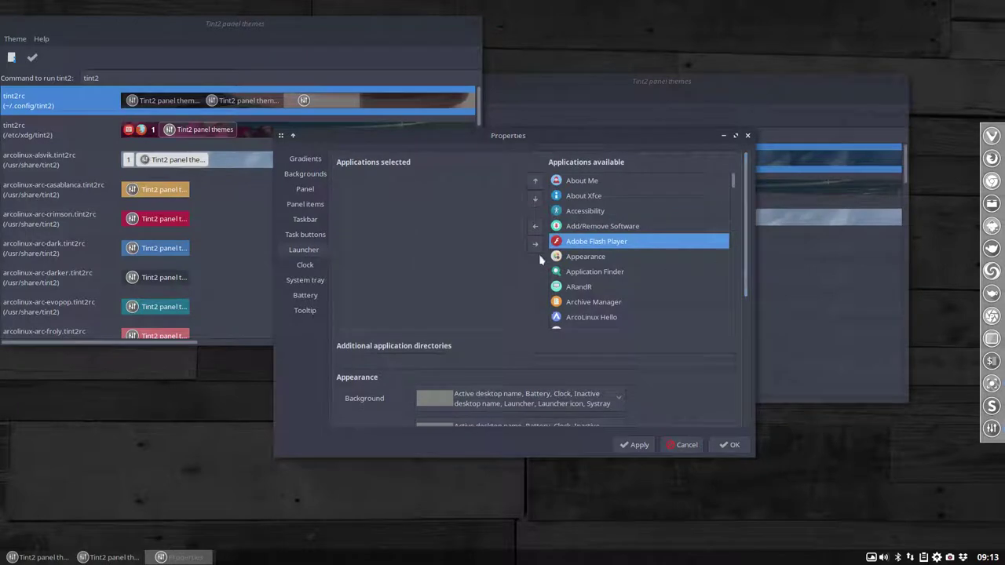
Step: Review the Clock format and mouse event settings, and check the calendar launched from the panel clock
click(306, 266)
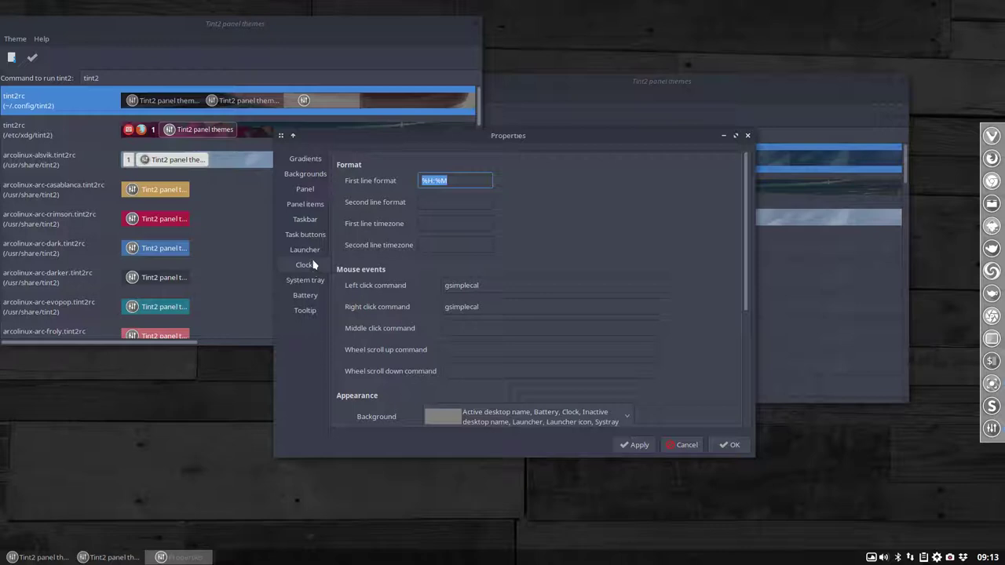
click(426, 200)
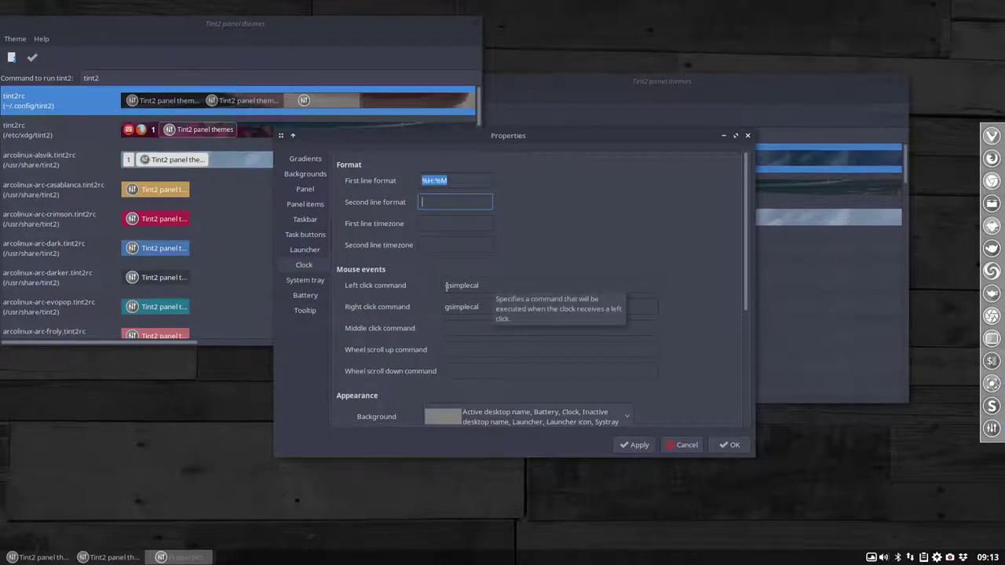
click(987, 559)
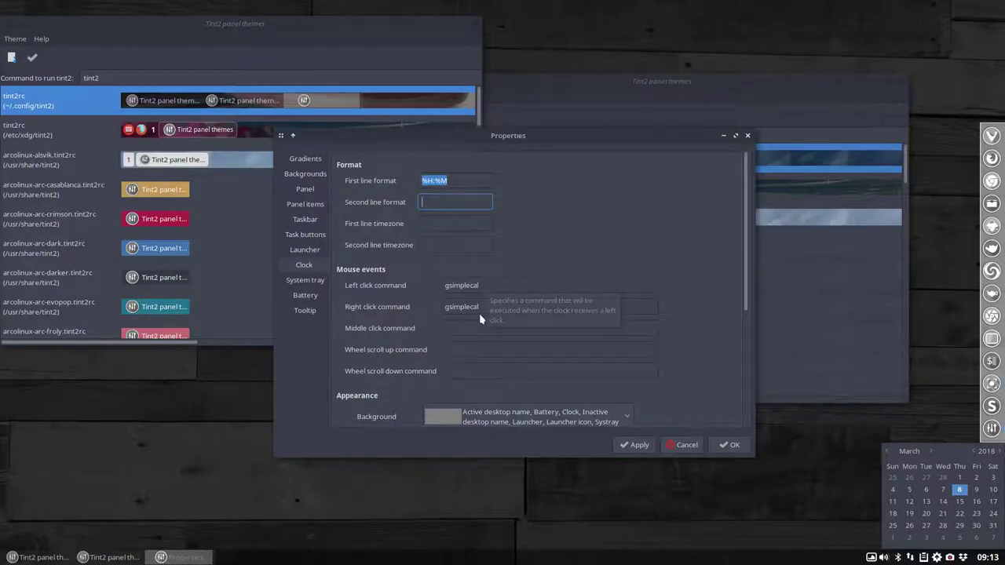
key(Escape)
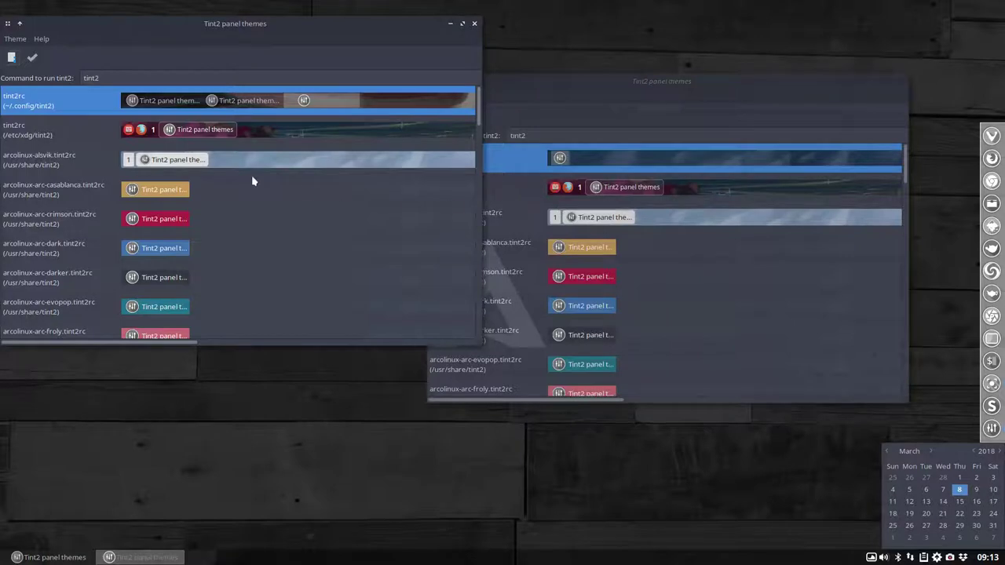
Step: Close the second Tint2 panel themes window and move the remaining one to the middle of the desktop
click(199, 165)
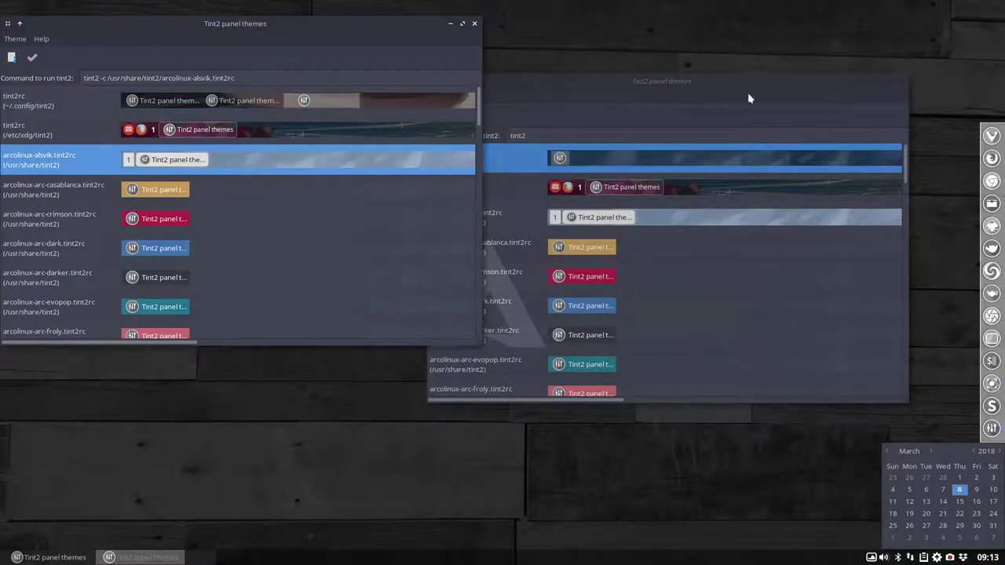
click(891, 82)
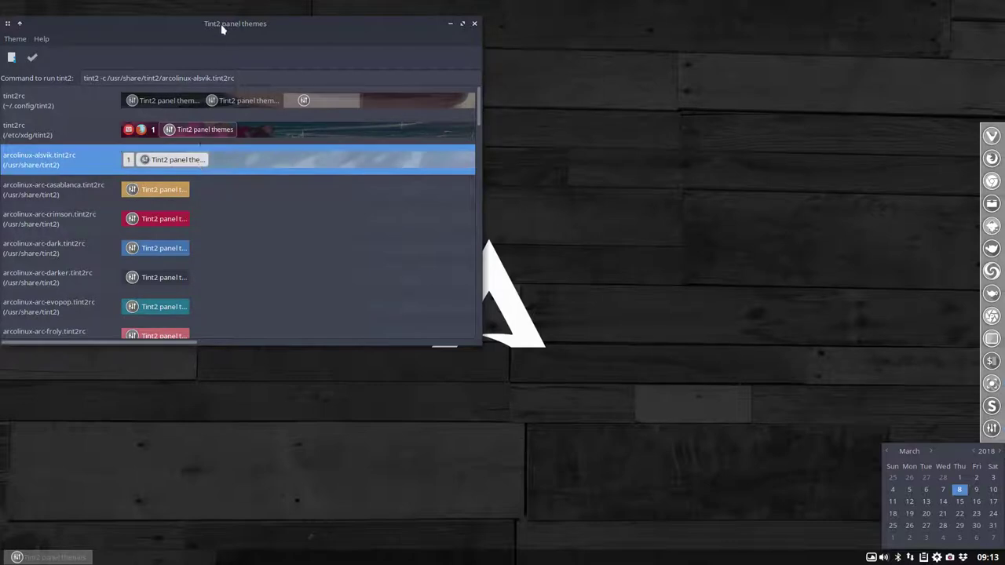
drag(223, 26, 514, 68)
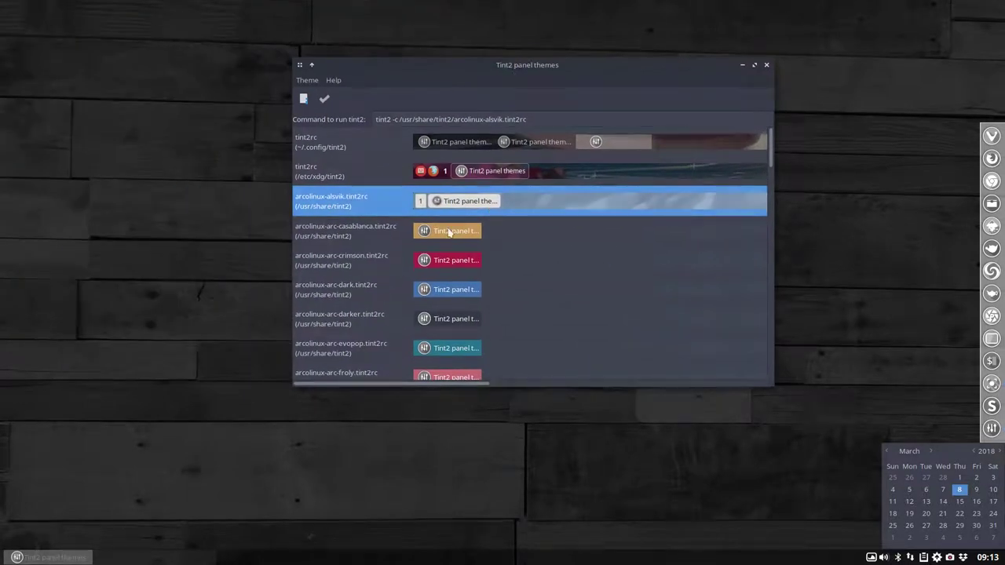
Step: Replace the default panel theme with arcolinux-arc-casablanca and check the recorder's tray menu without choosing anything
click(450, 232)
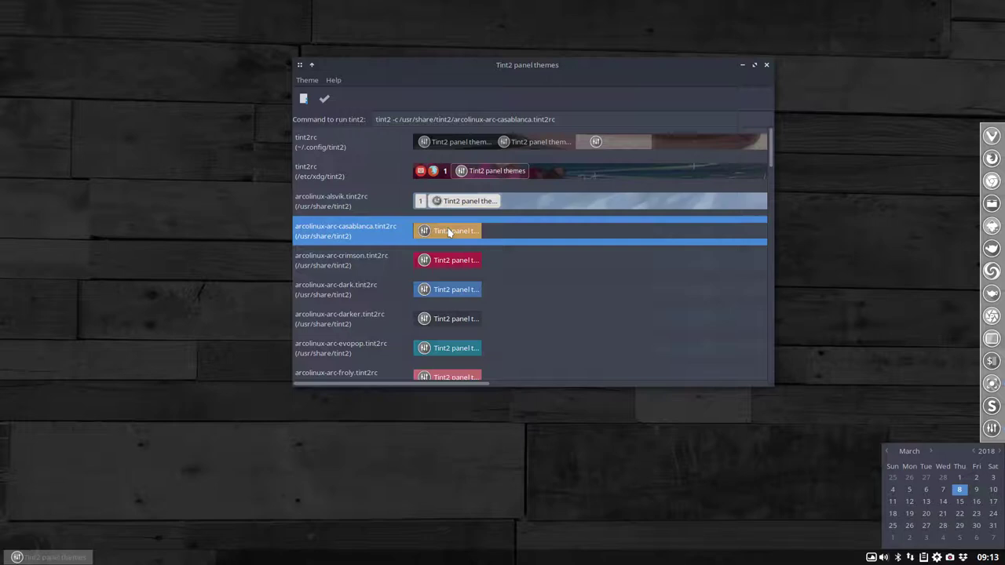
click(324, 99)
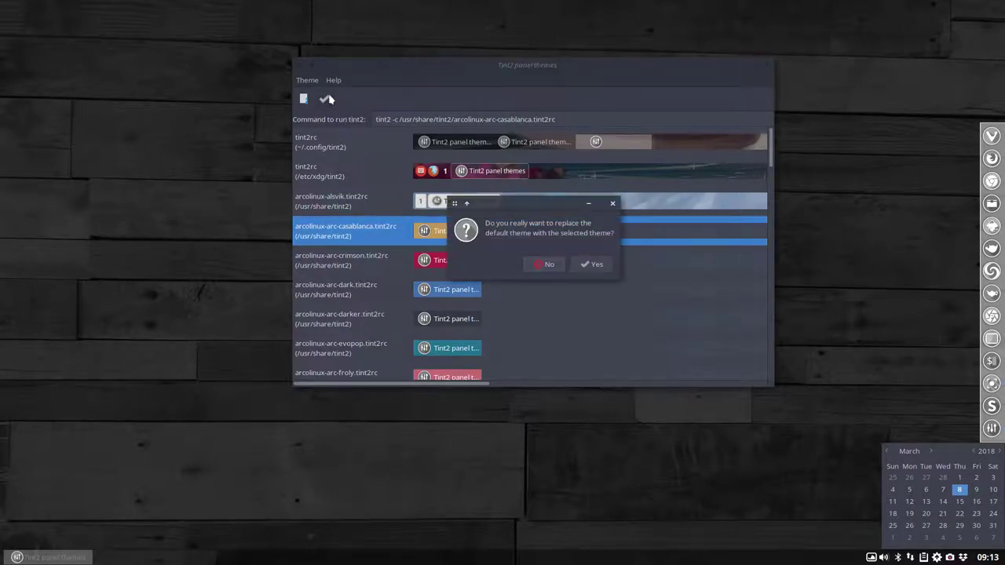
click(585, 269)
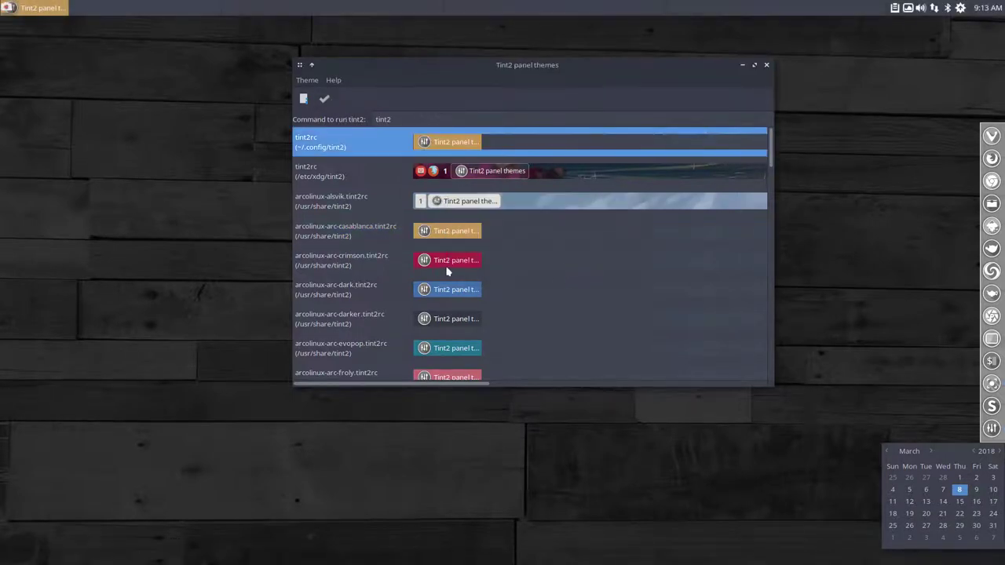
right_click(7, 8)
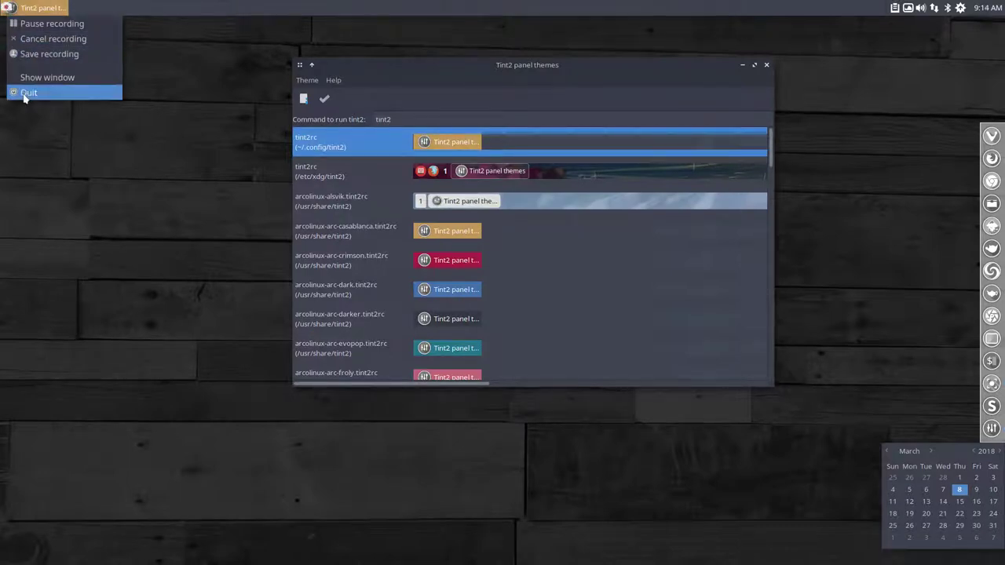
click(155, 208)
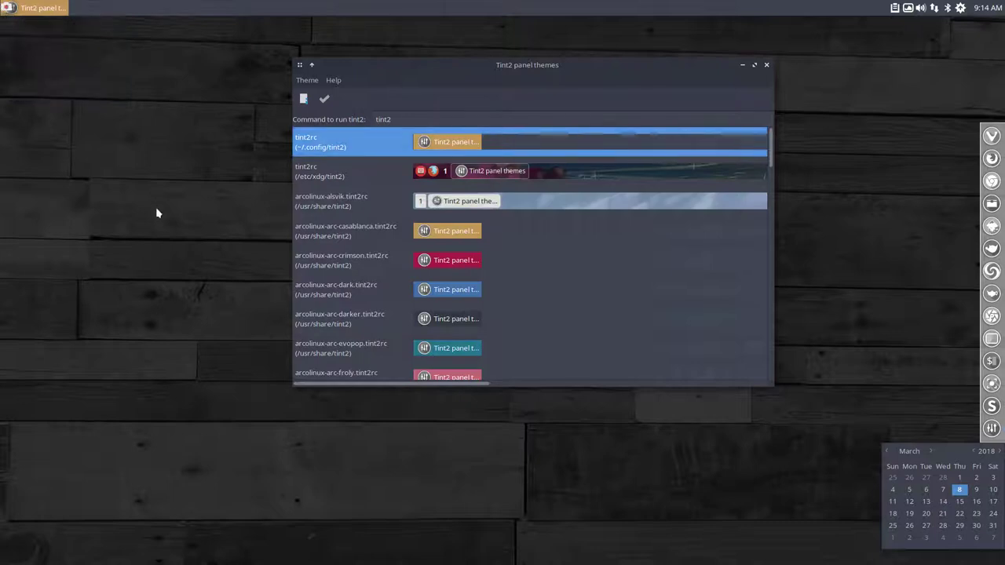
Step: Replace the default panel theme with arcolinux-arc-crimson
click(493, 173)
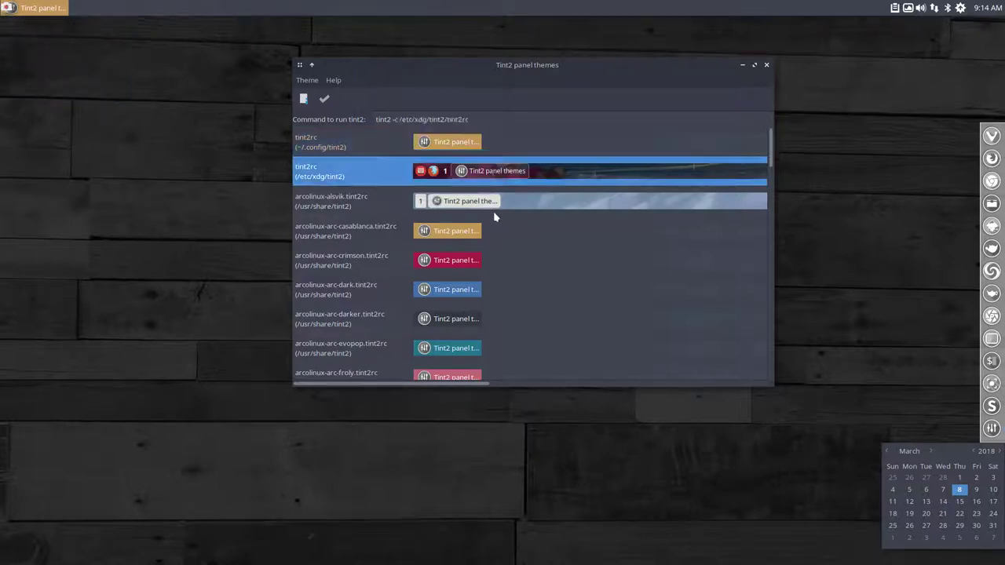
click(468, 229)
click(455, 266)
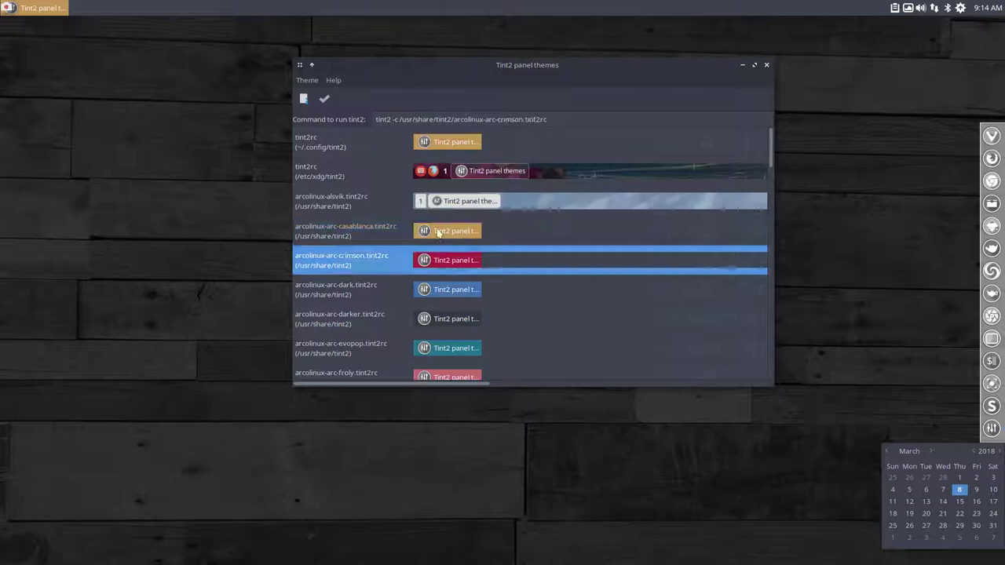
click(325, 98)
click(589, 264)
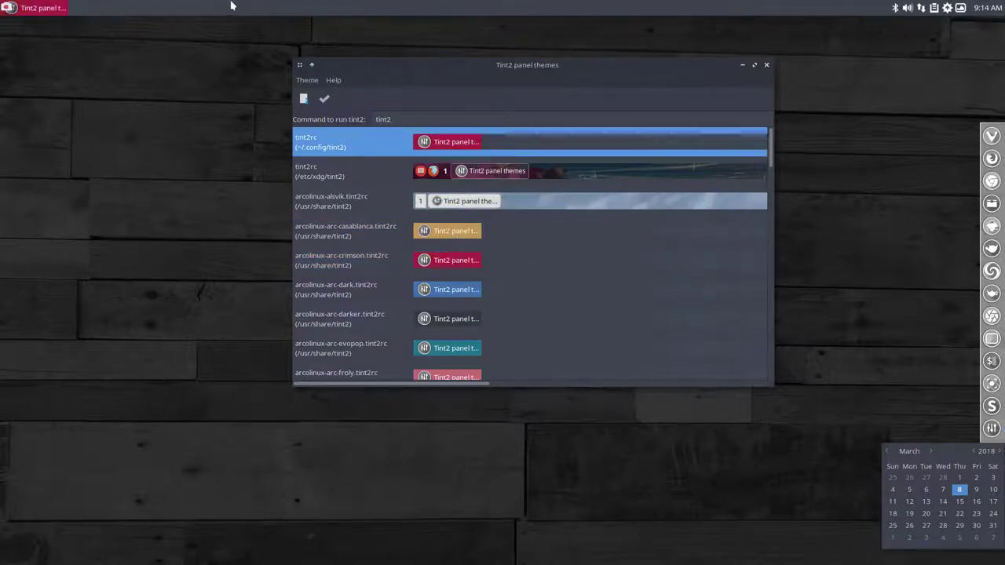
Step: Switch forward through the virtual desktops and back to the first to see how the crimson panel shows them
key(ctrl+alt+Right)
key(ctrl+alt+Right)
key(ctrl+alt+Right)
key(ctrl+alt+Left)
key(ctrl+alt+Left)
key(ctrl+alt+Left)
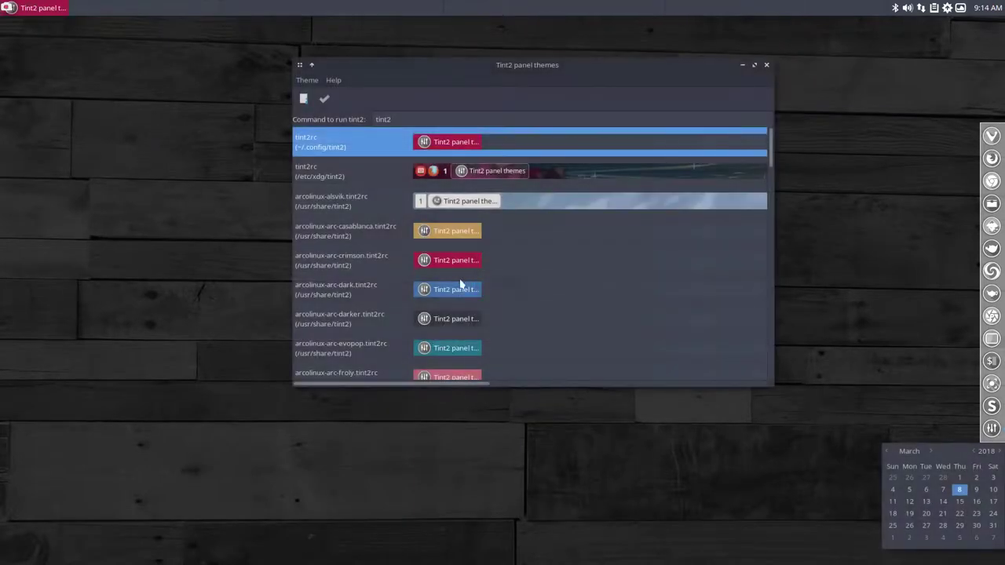
Step: Replace the default panel theme with arcolinux-arcadios-icon-only and cycle through the desktops from the new panel
scroll(350, 228, down, 3)
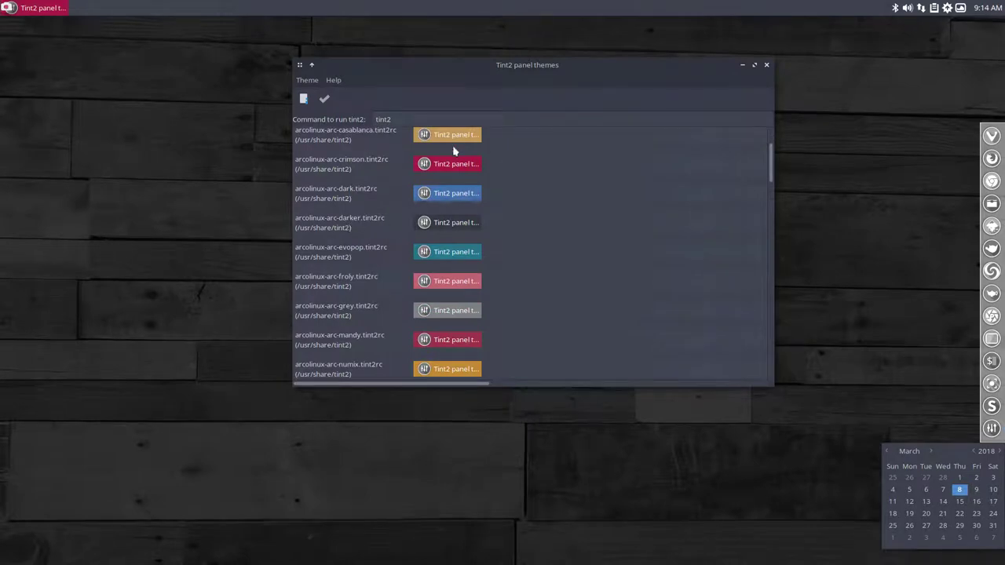
scroll(453, 290, down, 4)
scroll(454, 292, down, 2)
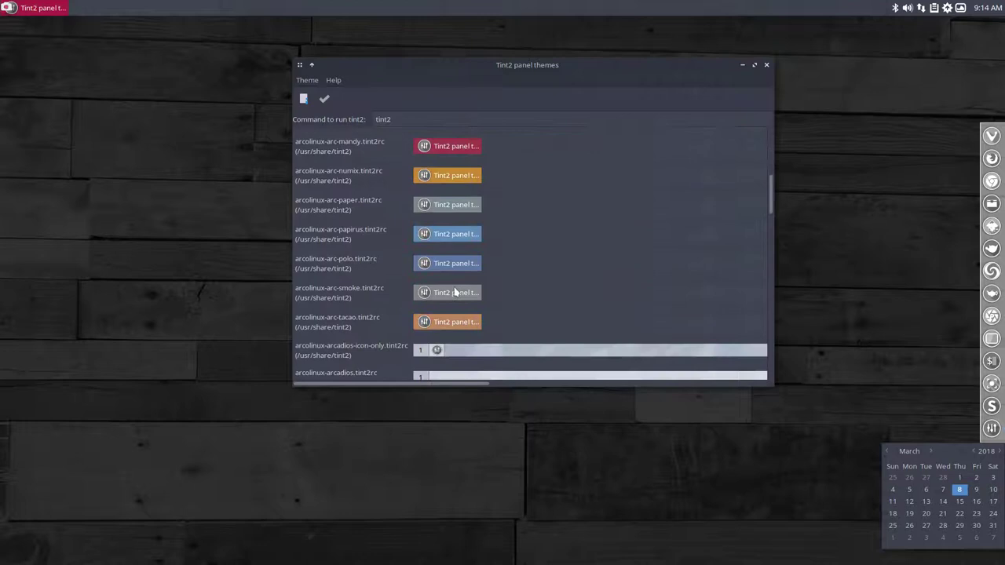
scroll(454, 292, down, 2)
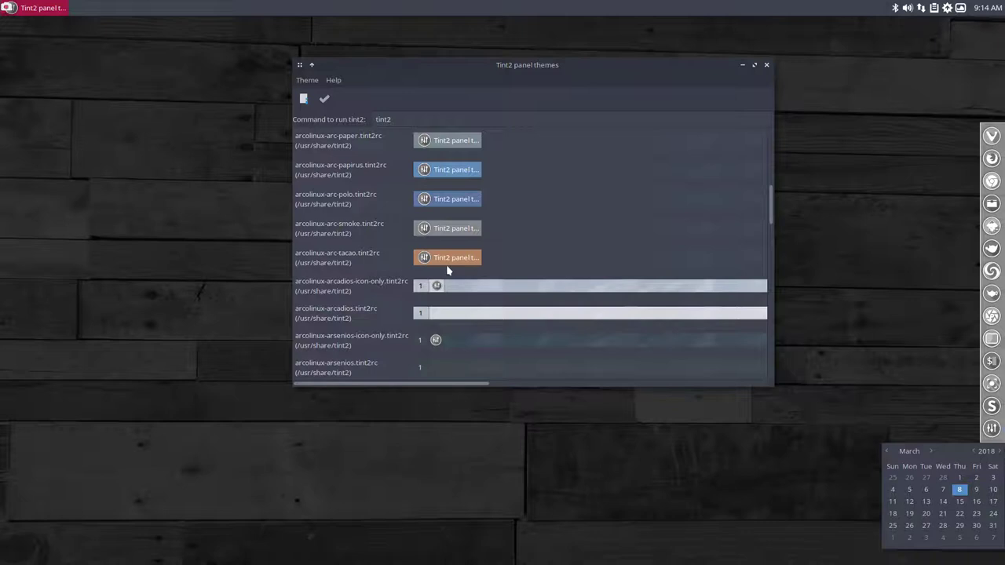
click(468, 289)
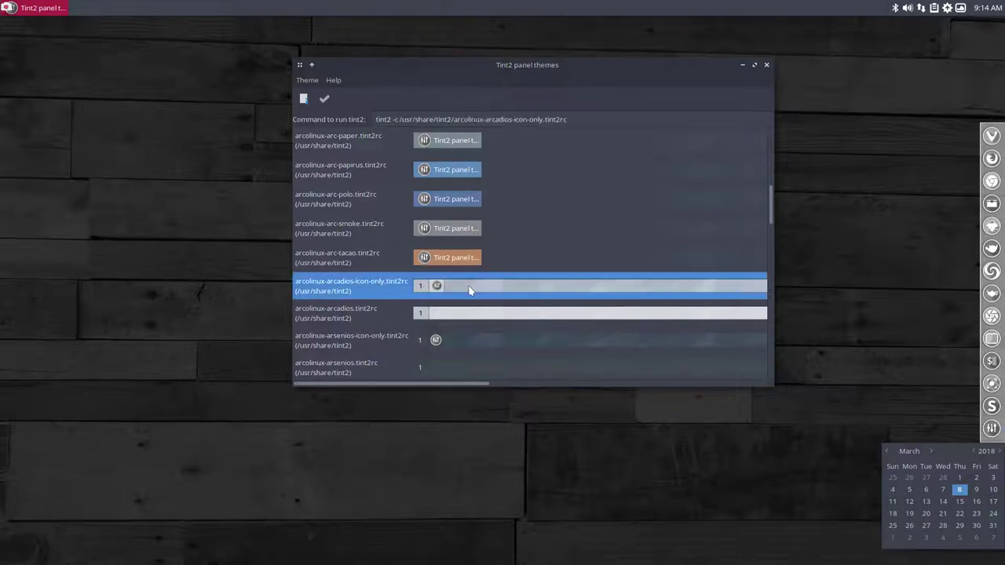
click(325, 100)
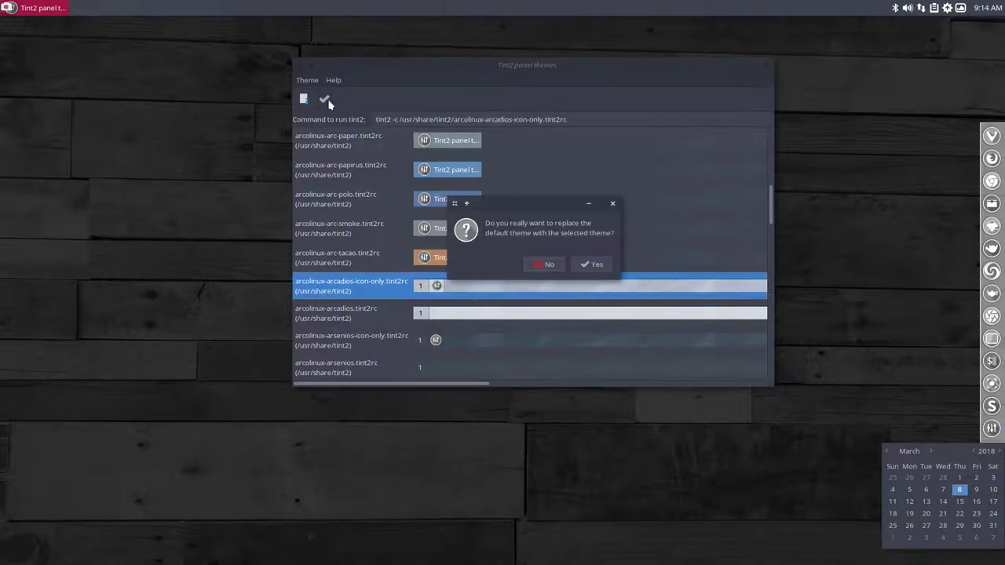
click(595, 264)
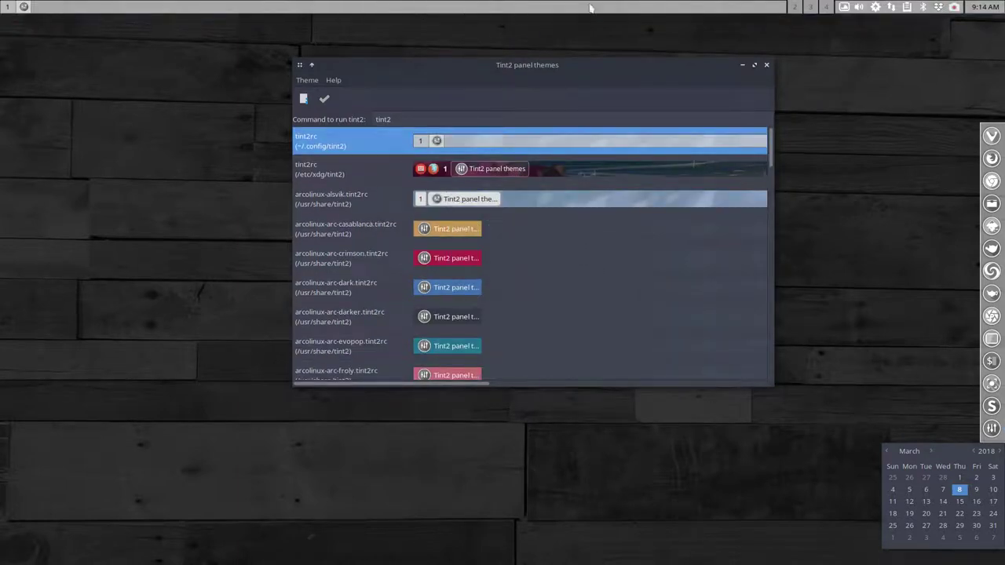
scroll(794, 8, down, 3)
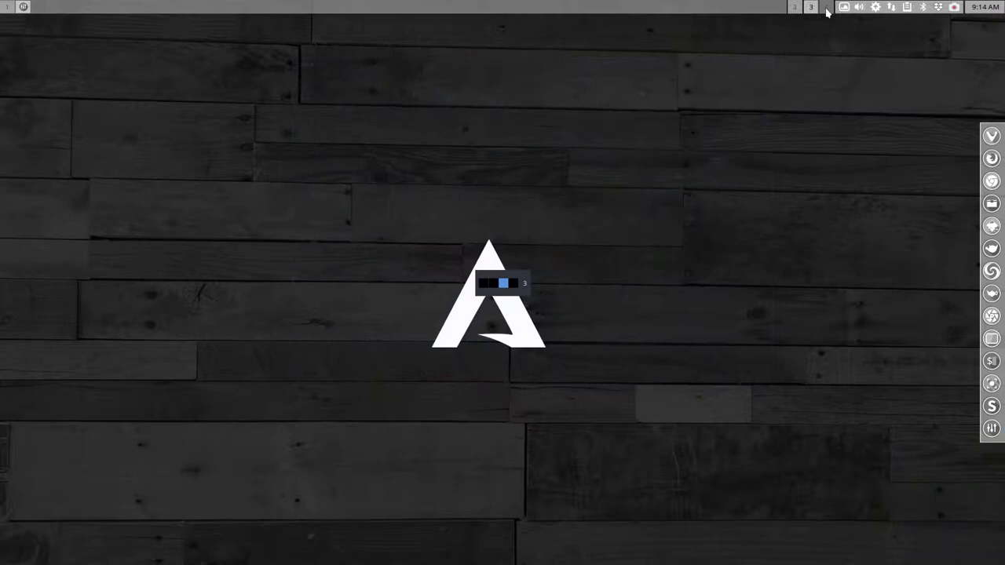
scroll(795, 8, down, 1)
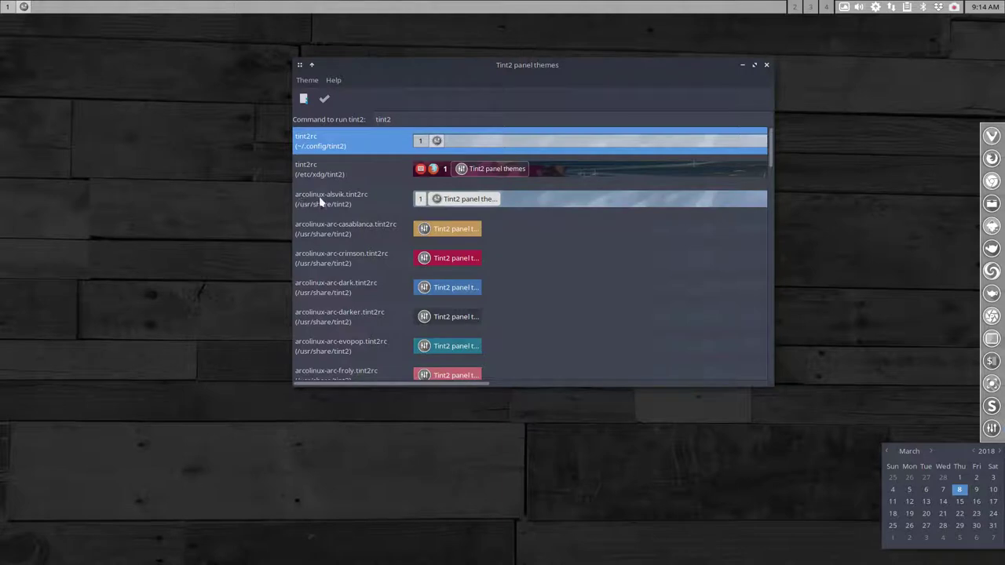
Step: Replace the default panel theme with arcolinux-arsenios-icon-only
scroll(469, 231, down, 10)
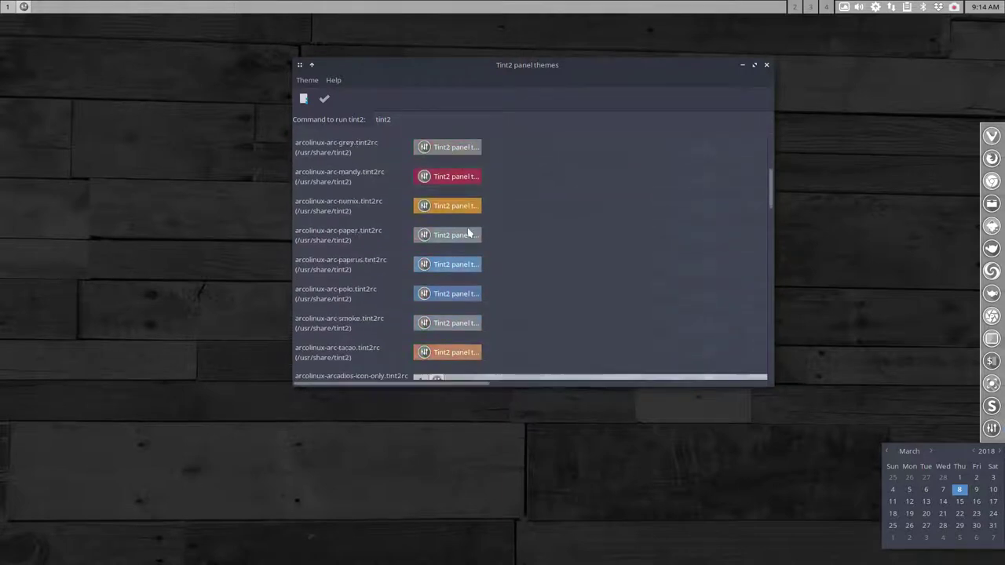
click(465, 241)
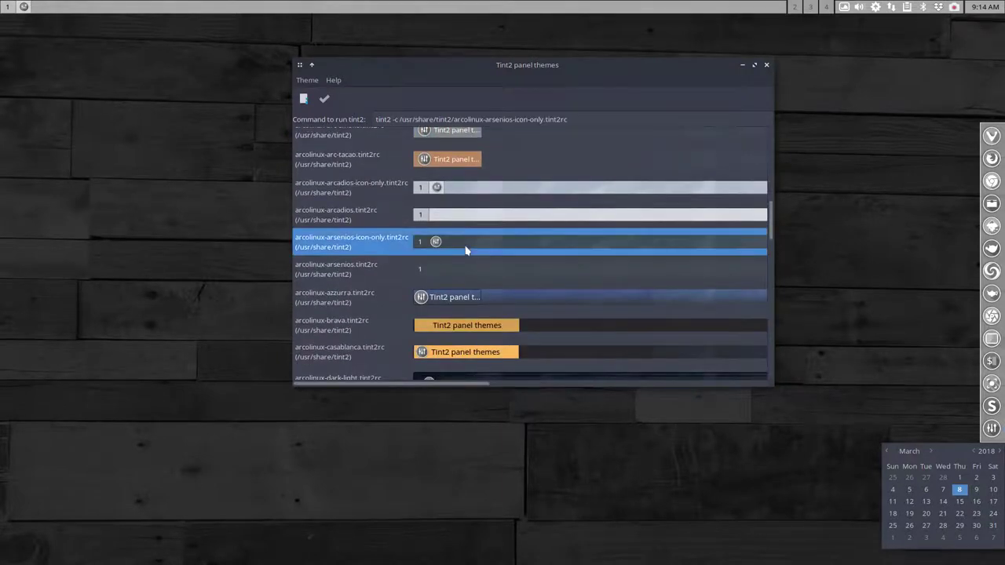
click(324, 100)
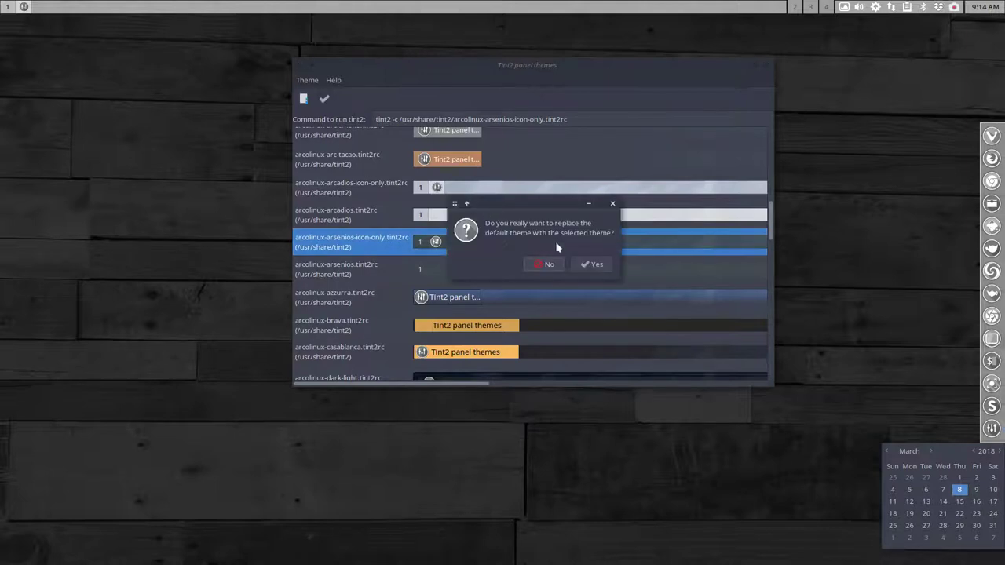
click(594, 264)
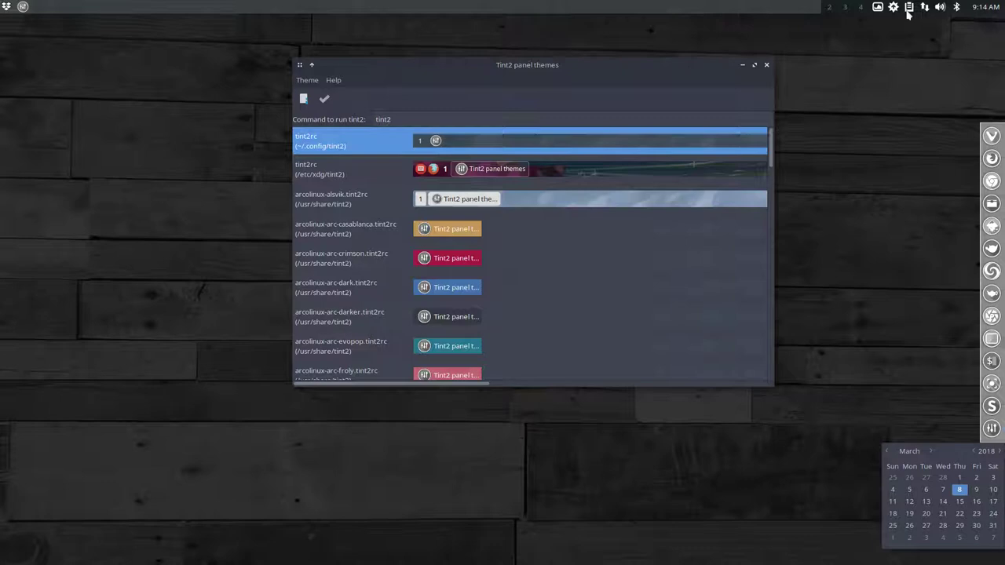
Step: Replace the default panel theme with horizontal-dark-opaque, and minimize and restore the themes window from its task button
scroll(584, 274, down, 5)
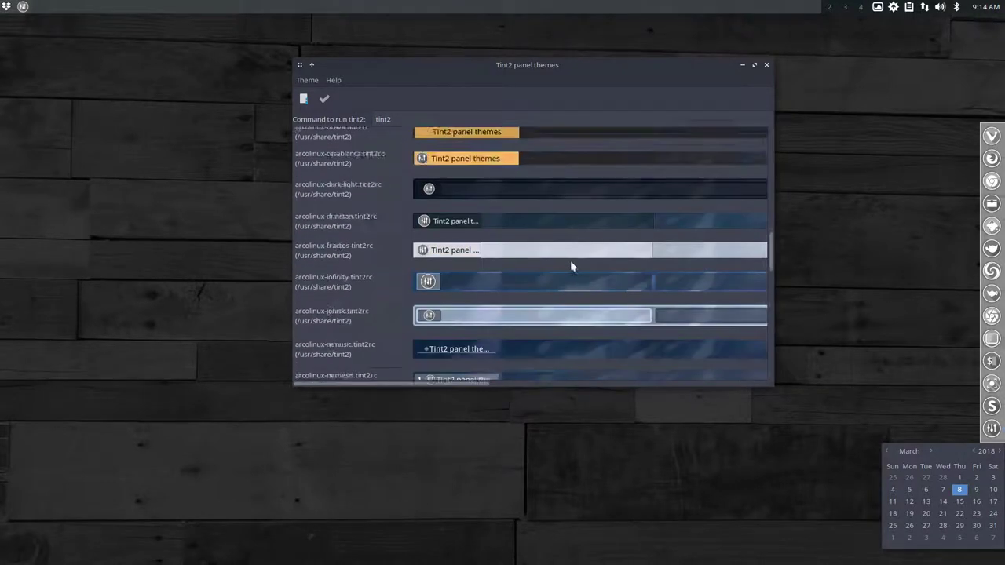
scroll(571, 267, down, 1)
scroll(382, 226, down, 5)
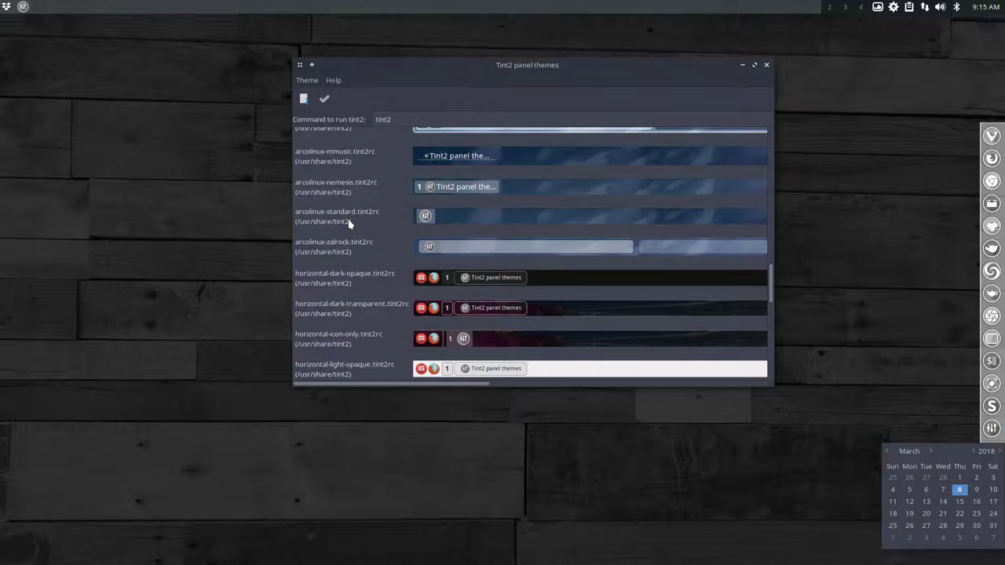
scroll(351, 225, down, 3)
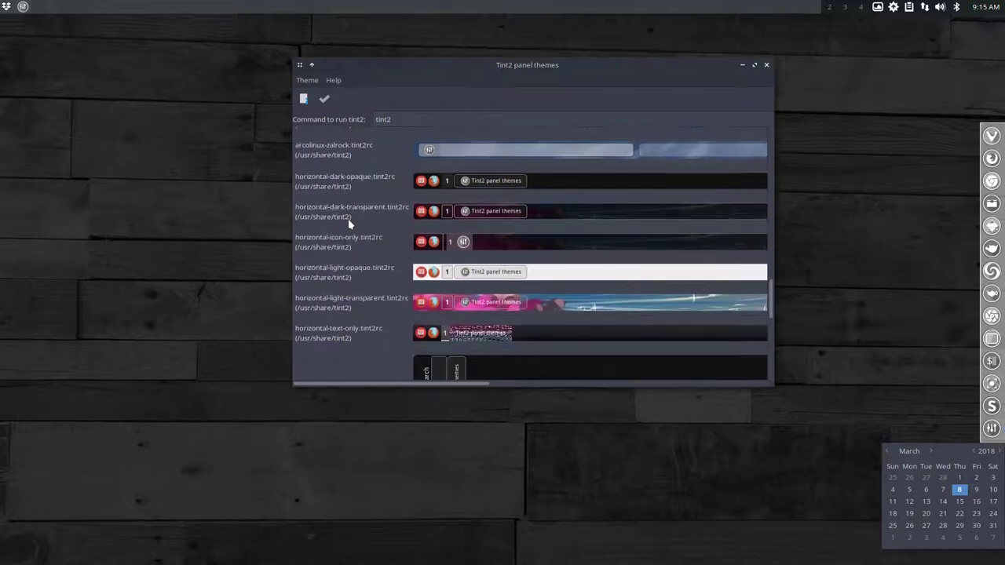
click(533, 183)
click(326, 98)
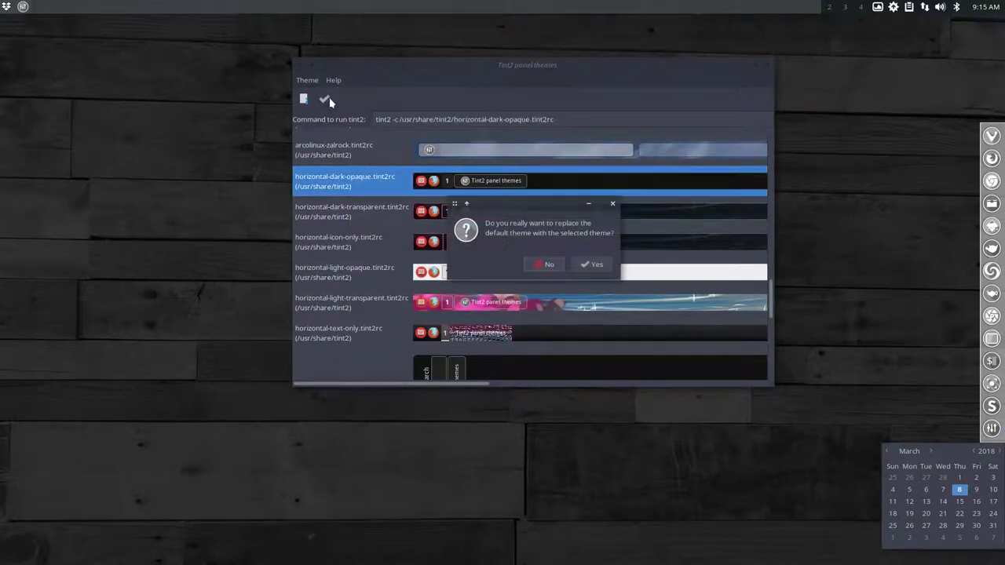
click(596, 267)
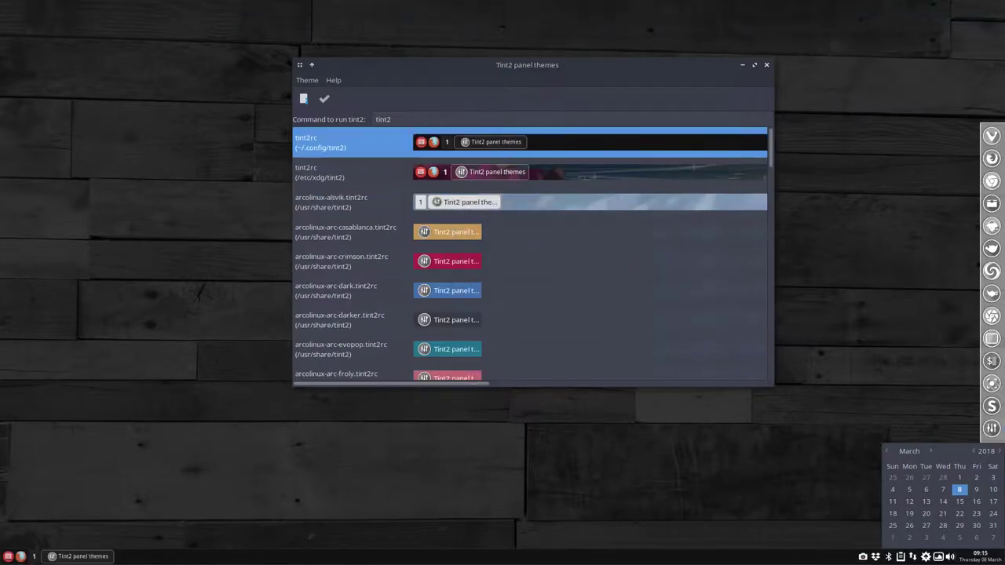
click(61, 557)
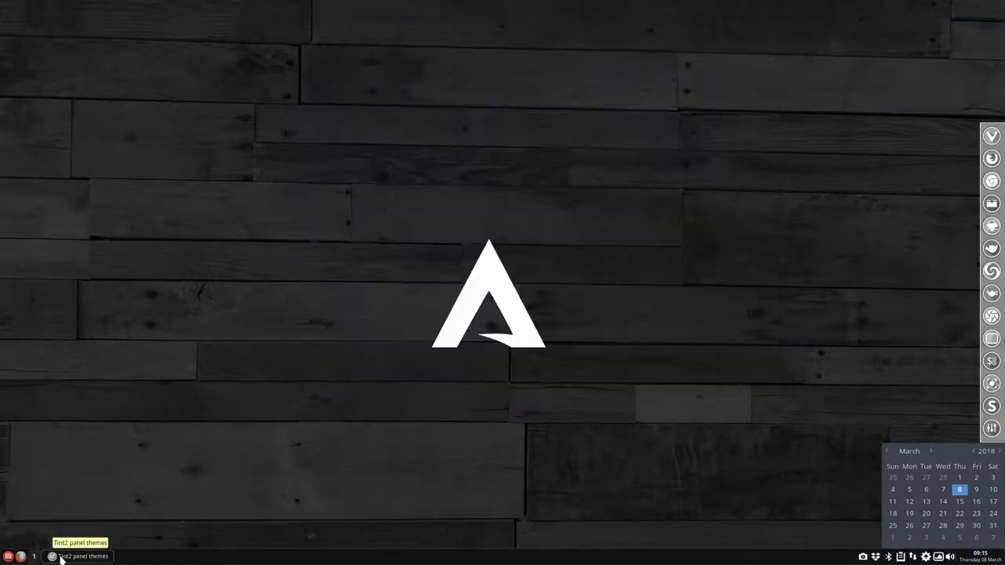
click(74, 556)
Step: Replace the default panel theme with vertical-light-transparent
scroll(725, 161, down, 15)
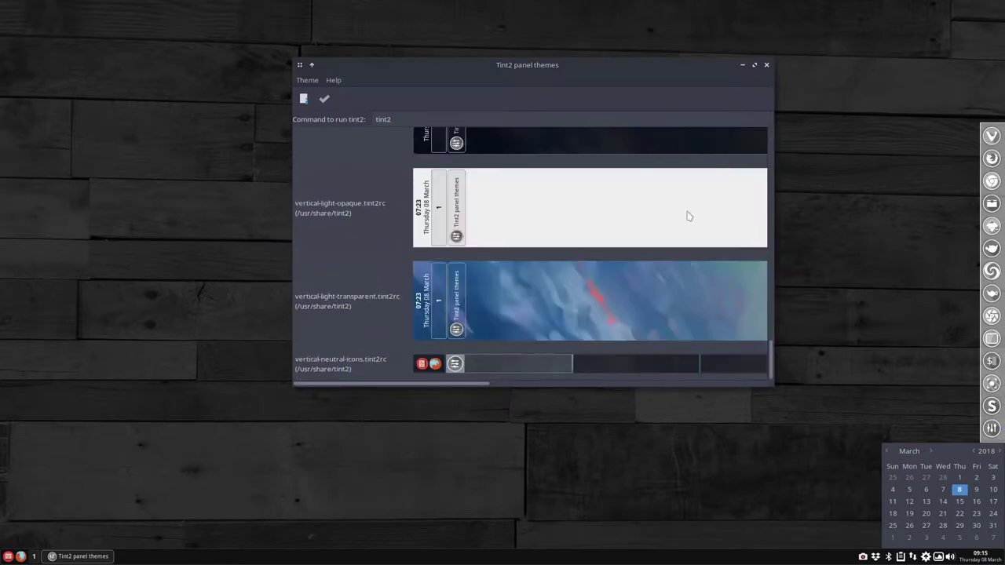
click(483, 307)
click(324, 99)
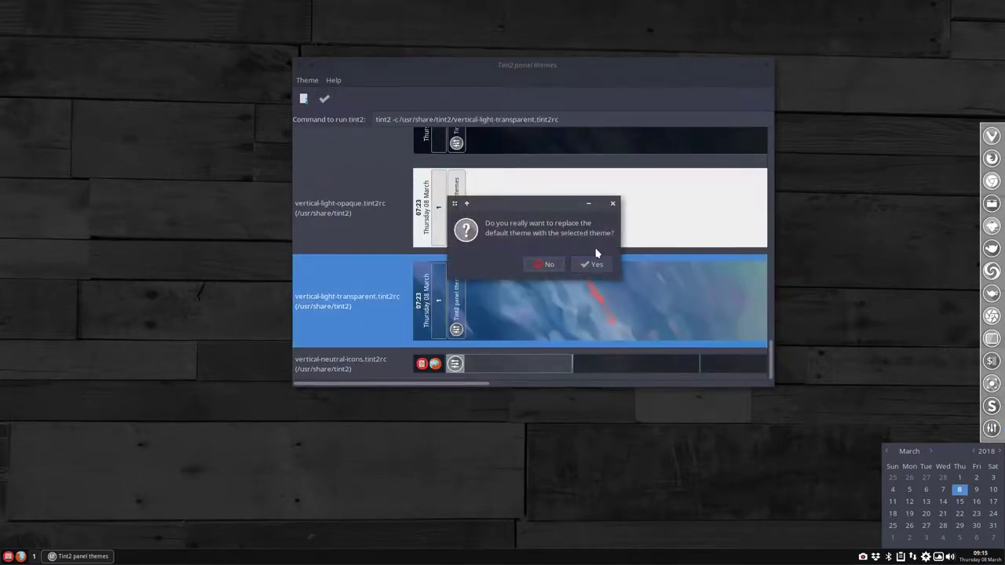
click(602, 265)
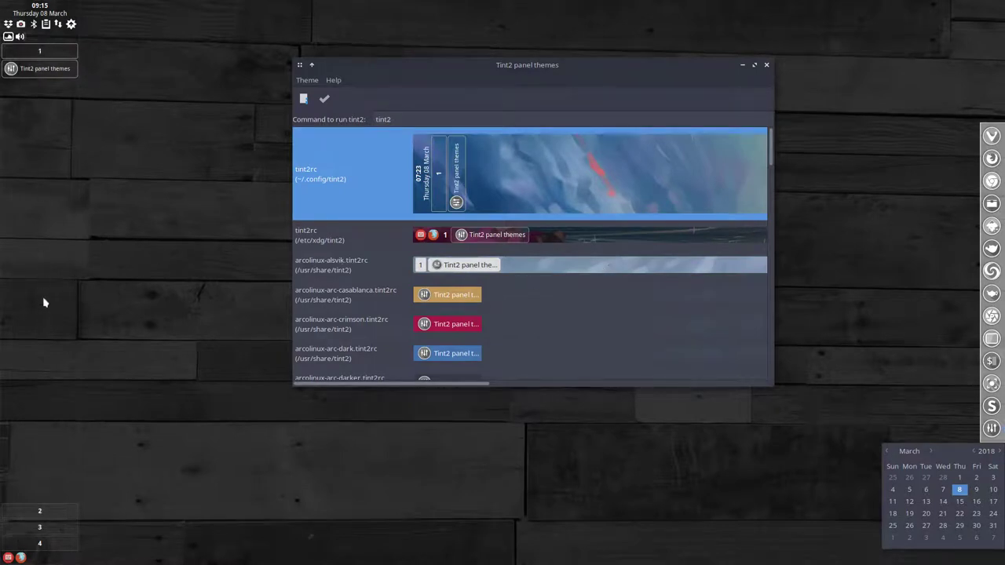
Step: Replace the default panel theme with vertical-neutral-icons
scroll(395, 274, down, 15)
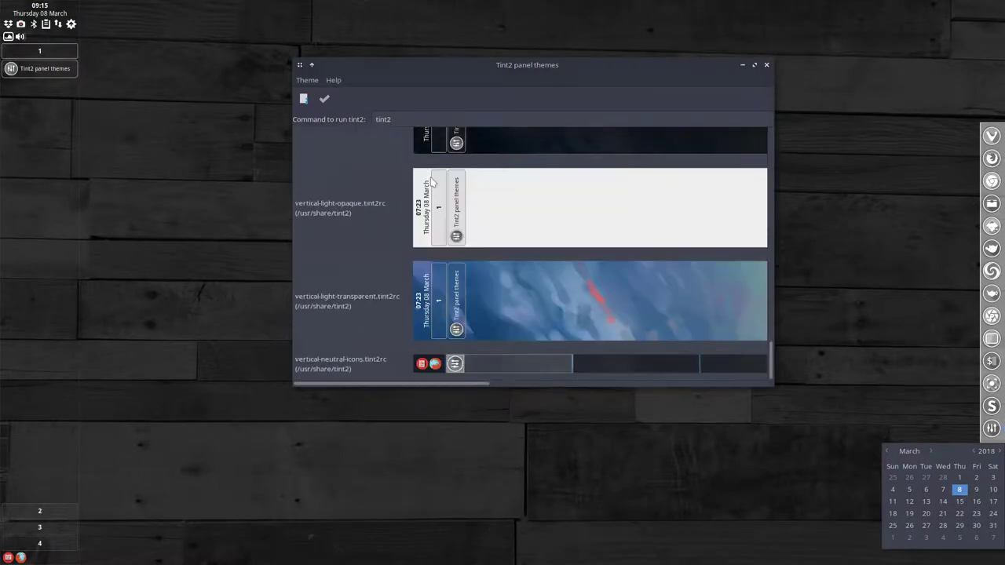
click(468, 365)
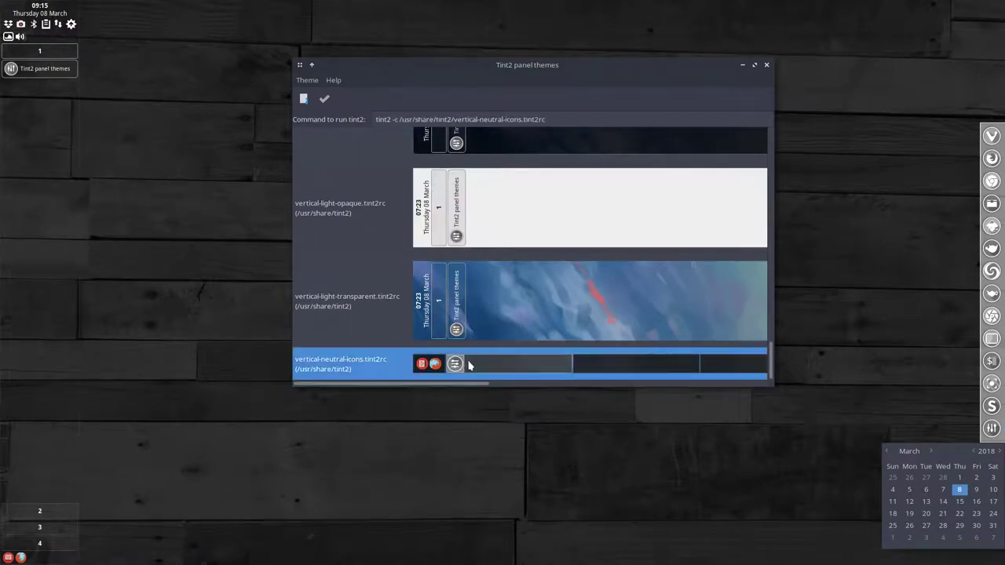
click(324, 99)
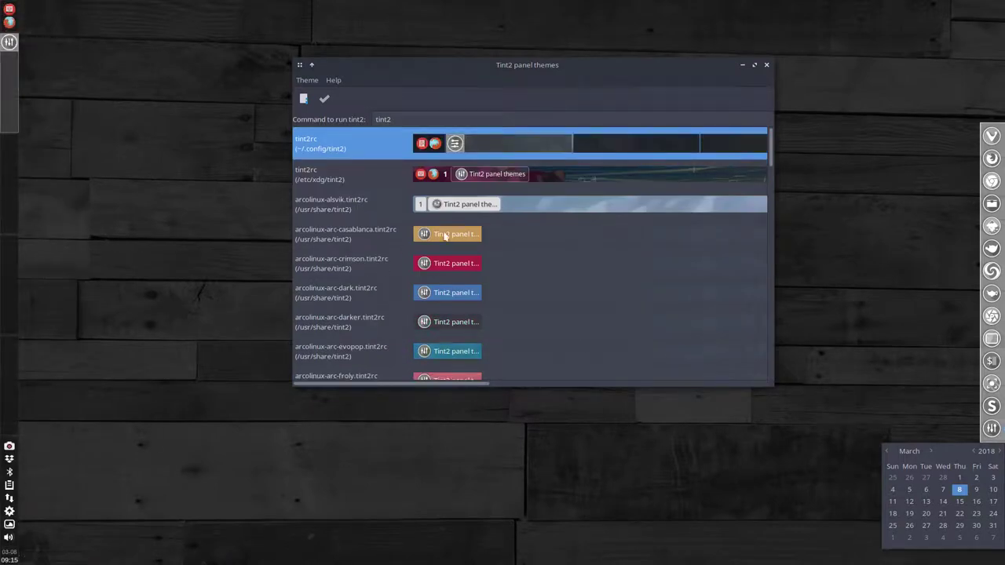
Step: Replace the default panel theme with horizontal-light-opaque
scroll(544, 303, down, 20)
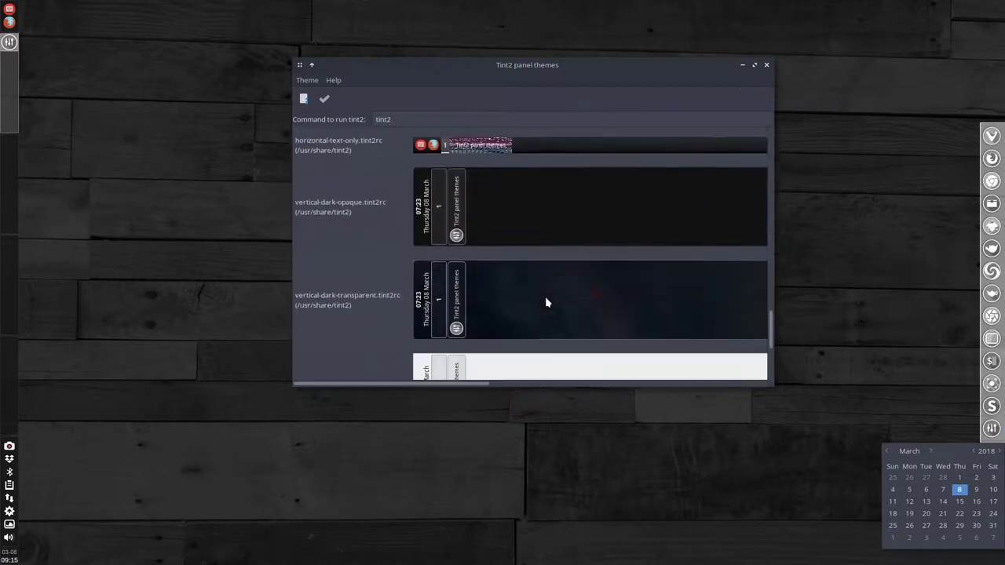
scroll(547, 303, up, 5)
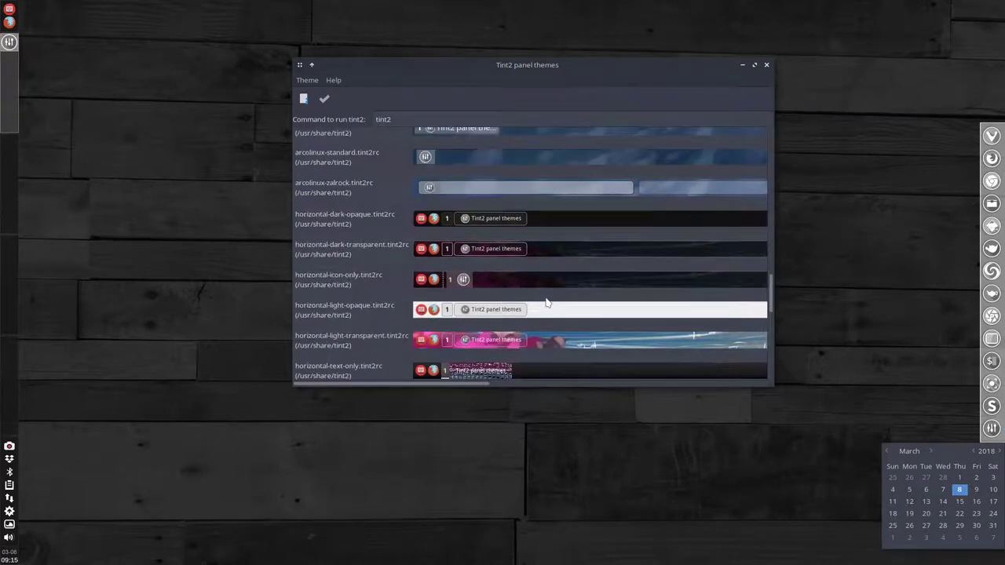
click(556, 318)
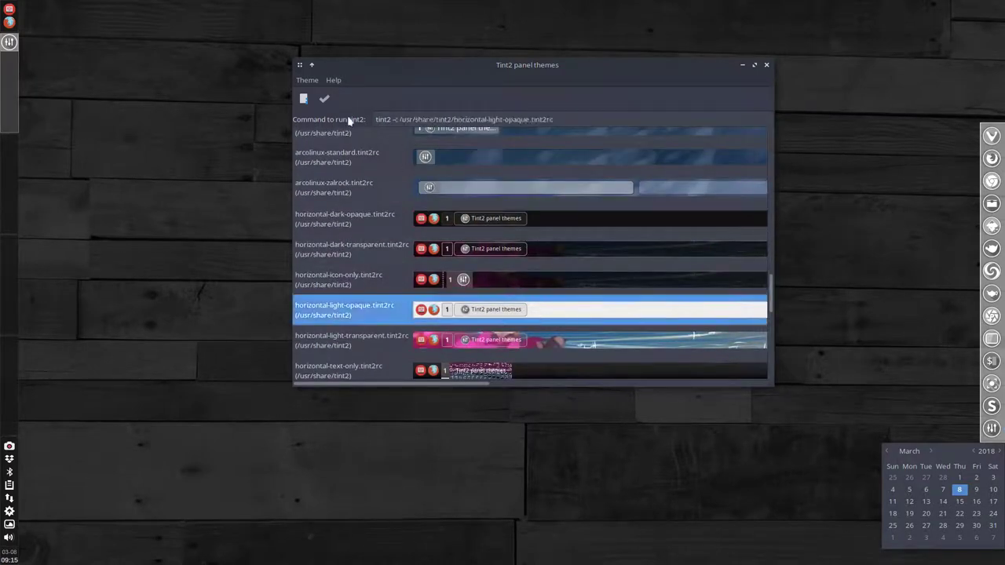
click(324, 100)
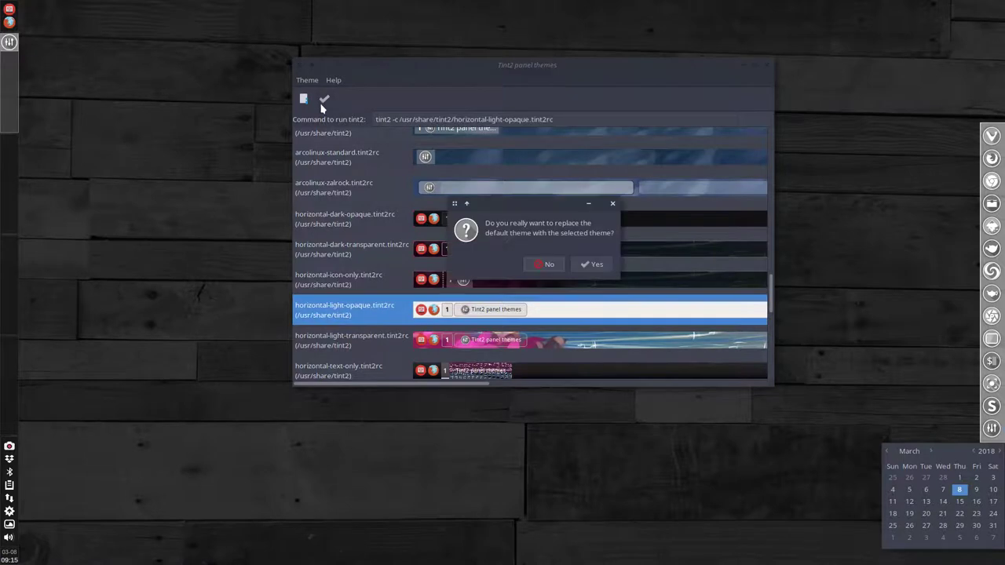
click(593, 264)
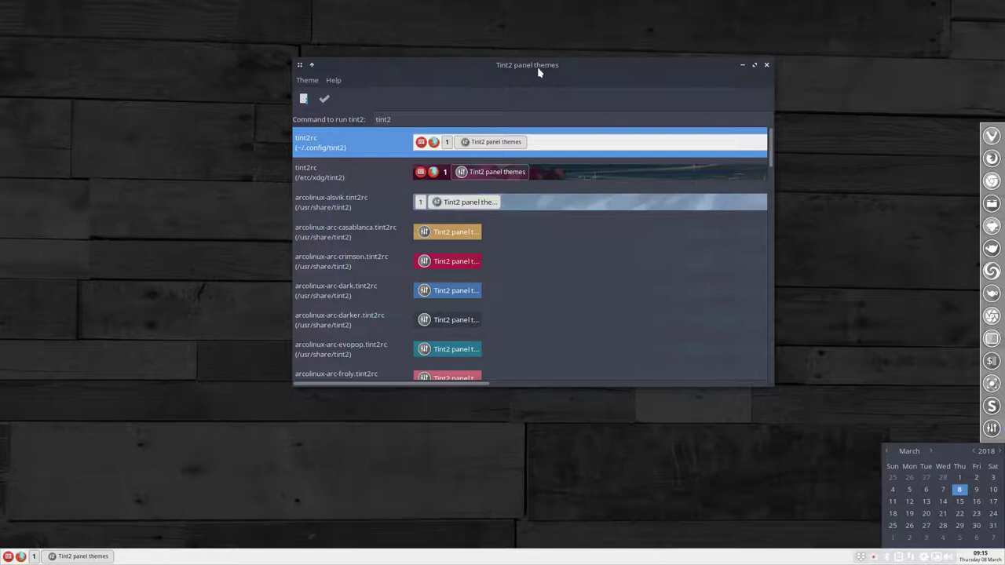
Step: Reposition the themes window and replace the default panel theme with arcolinux-jonisk
drag(537, 66, 444, 51)
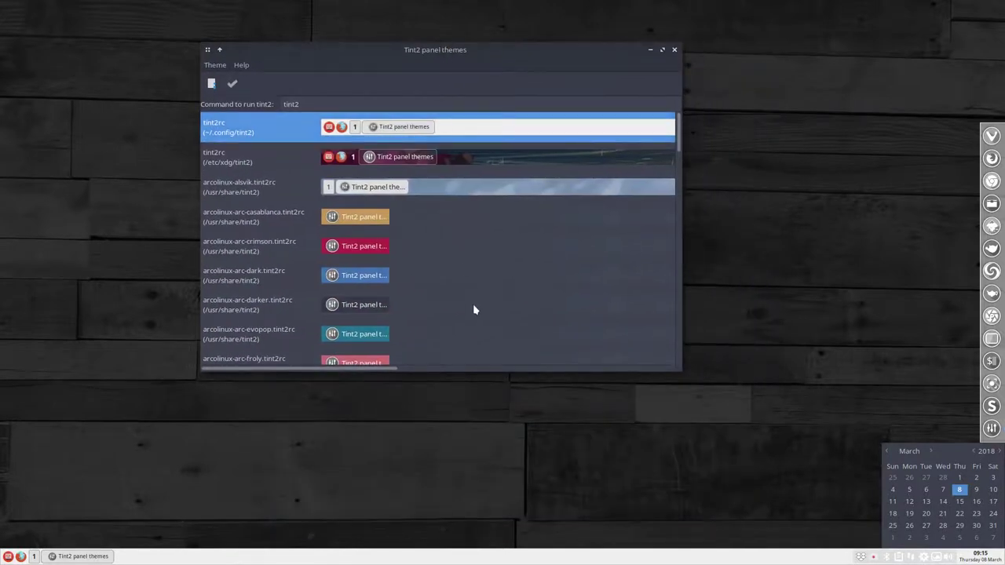
scroll(468, 314, down, 5)
scroll(467, 314, down, 2)
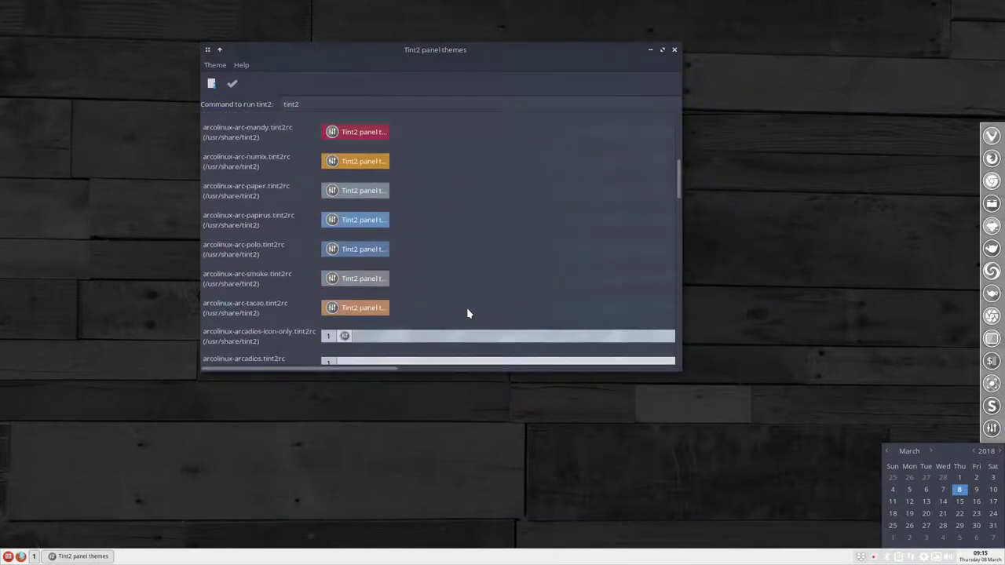
scroll(467, 314, down, 8)
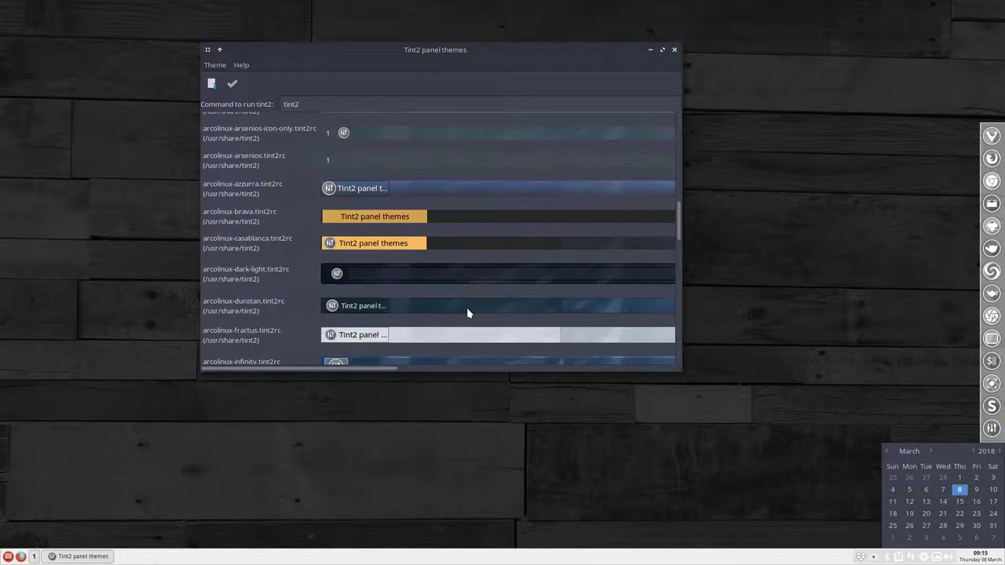
scroll(467, 314, down, 6)
click(392, 216)
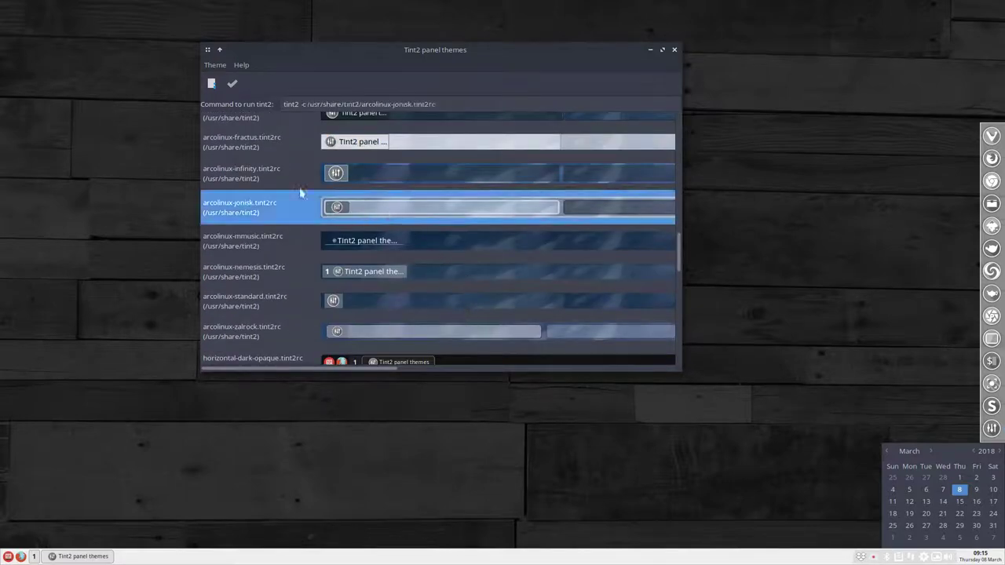
click(232, 83)
click(502, 250)
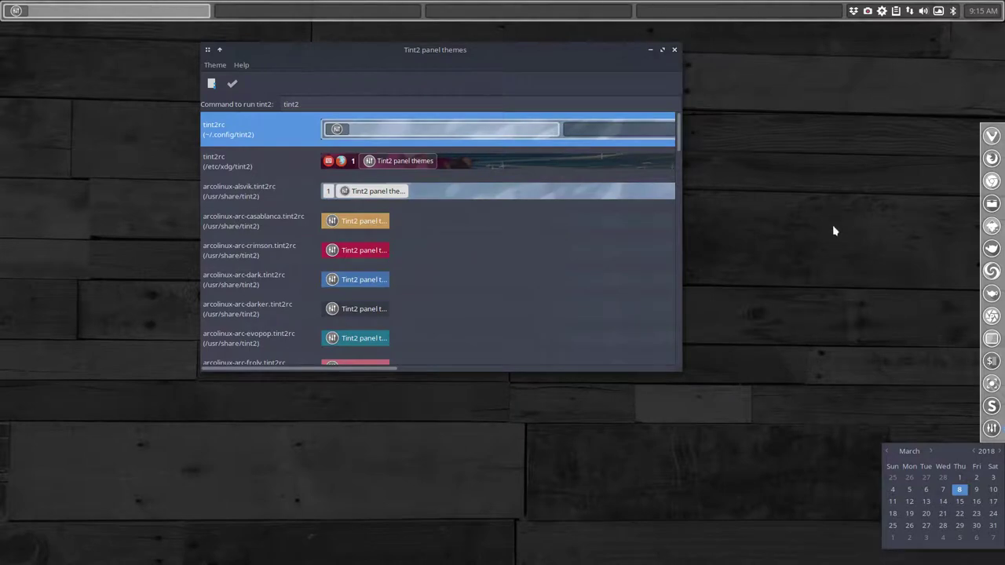
Step: Move the themes window away from the panel and cycle through the desktops using the jonisk panel's taskbars, ending on the first
drag(416, 50, 410, 145)
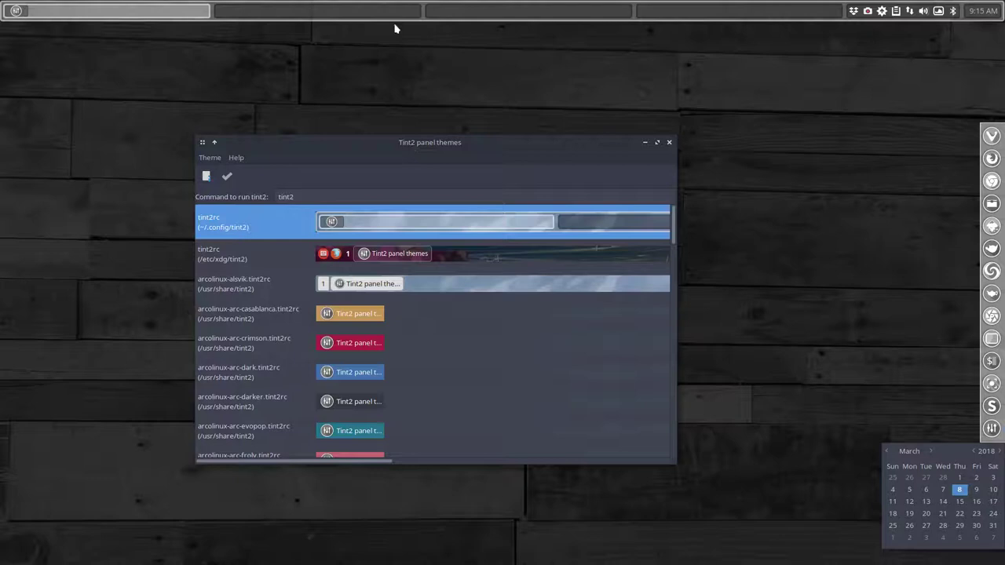
click(352, 13)
click(505, 16)
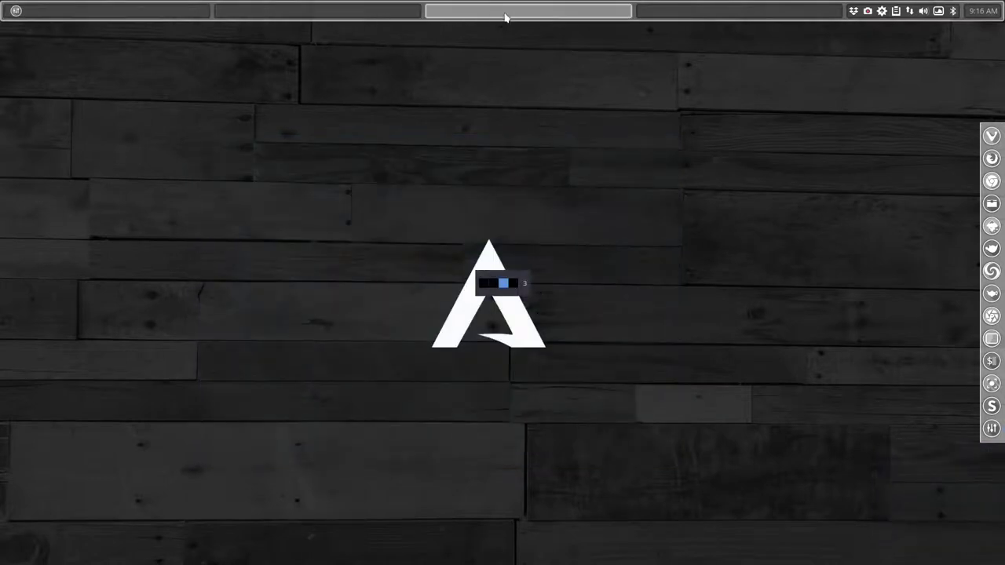
click(732, 15)
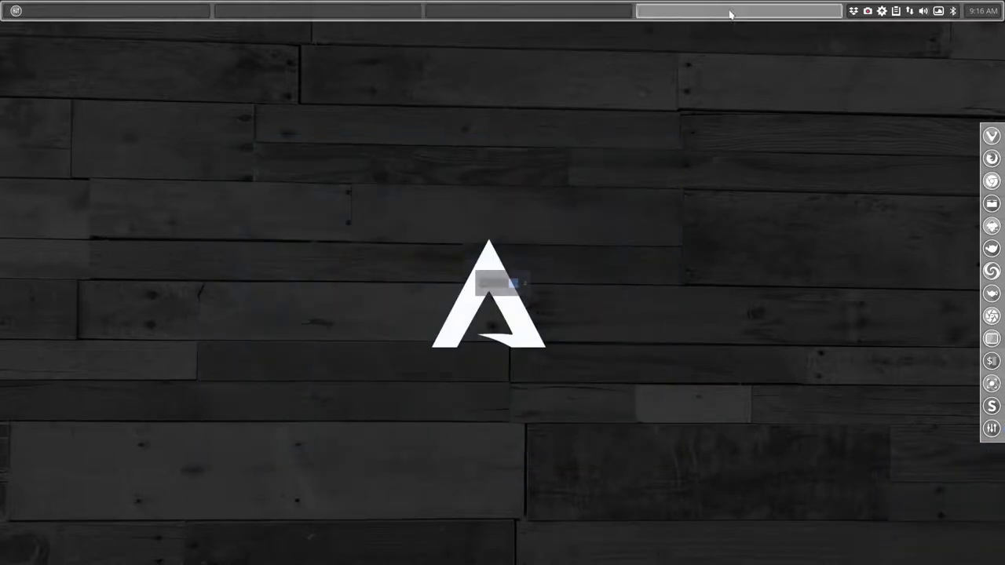
click(357, 16)
click(122, 16)
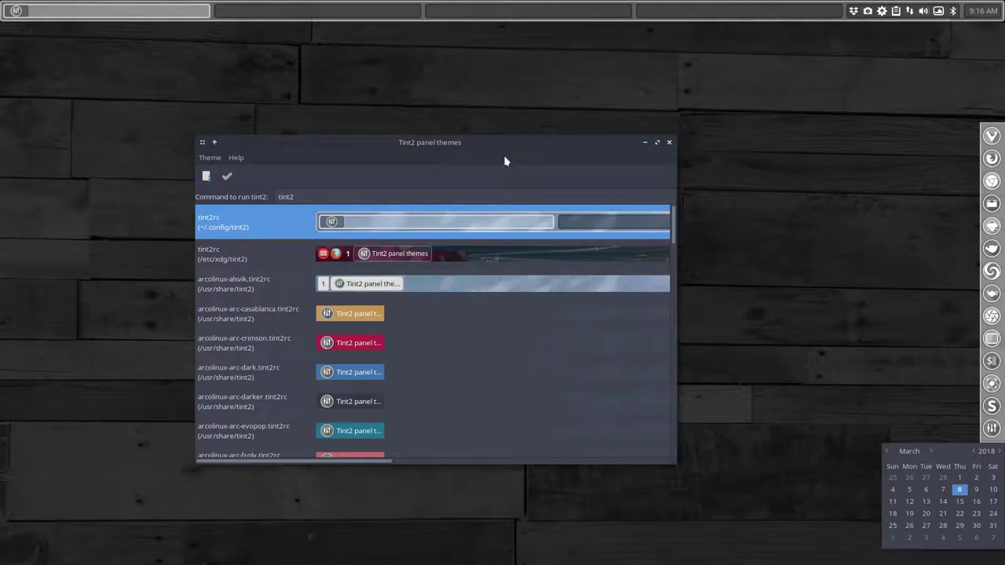
Step: Open the properties of the active panel theme and view its tooltip, system tray and clock settings
double_click(343, 225)
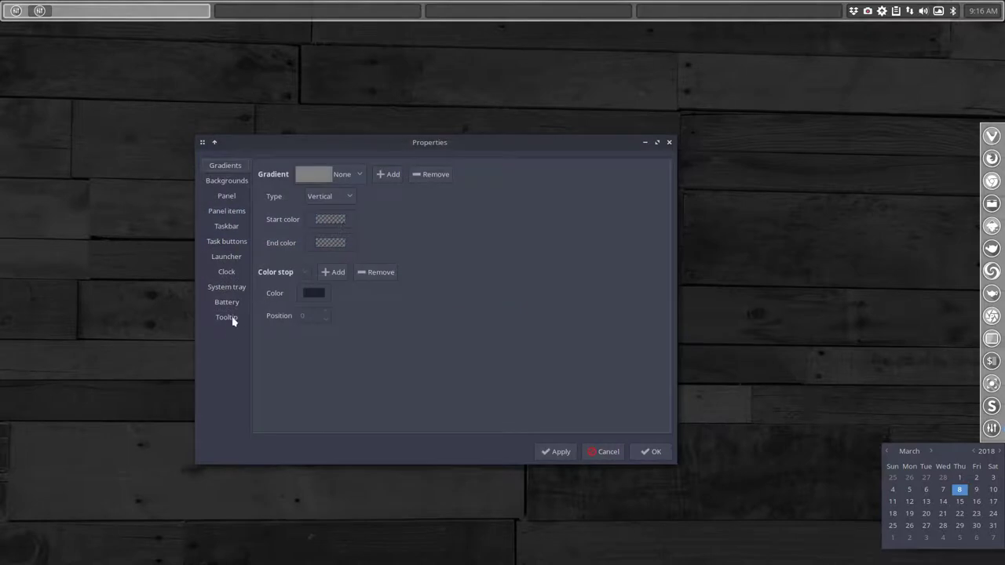
click(233, 318)
click(234, 290)
click(232, 273)
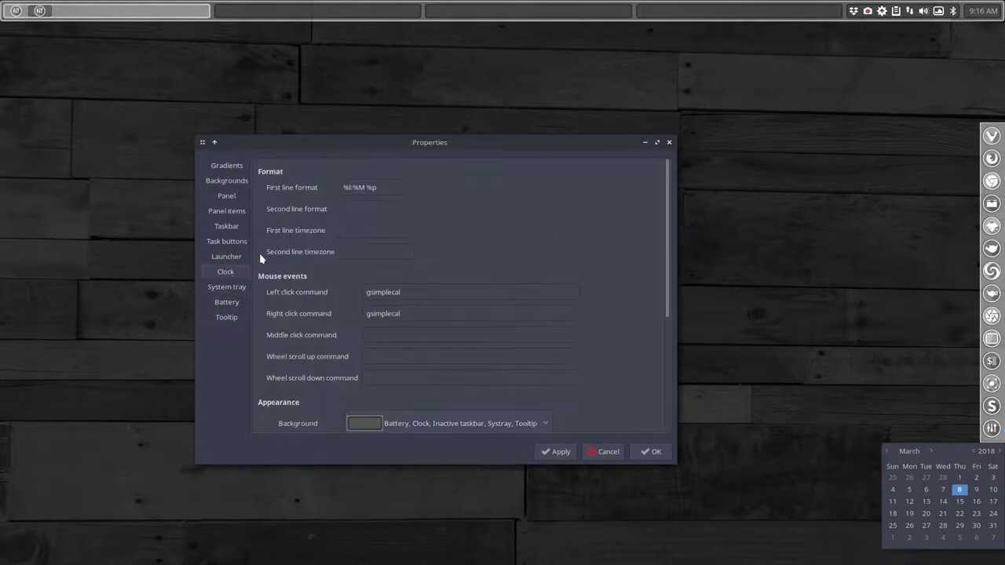
Step: Maximize the Properties window and dismiss the calendar popup covering its corner
drag(492, 139, 511, 62)
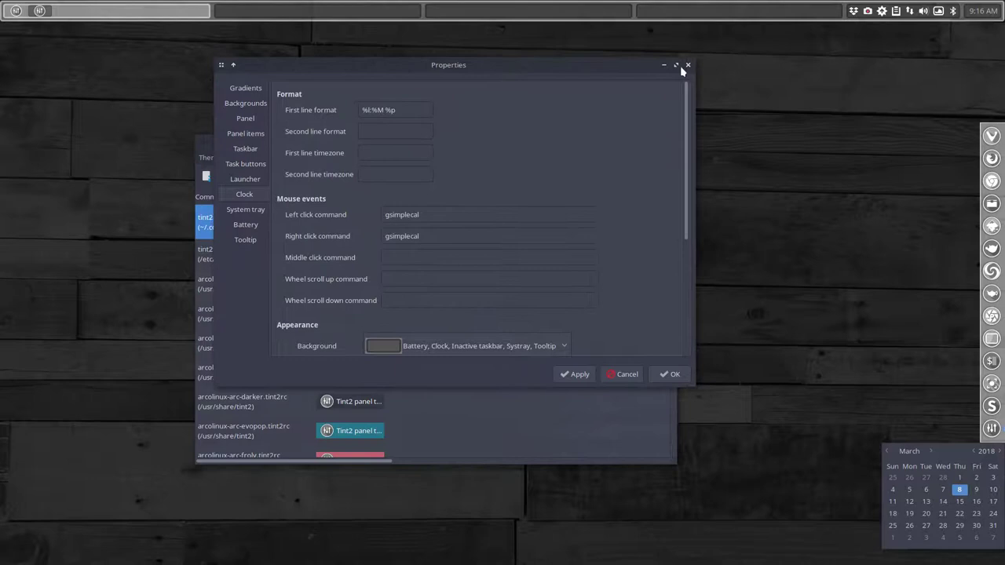
click(675, 67)
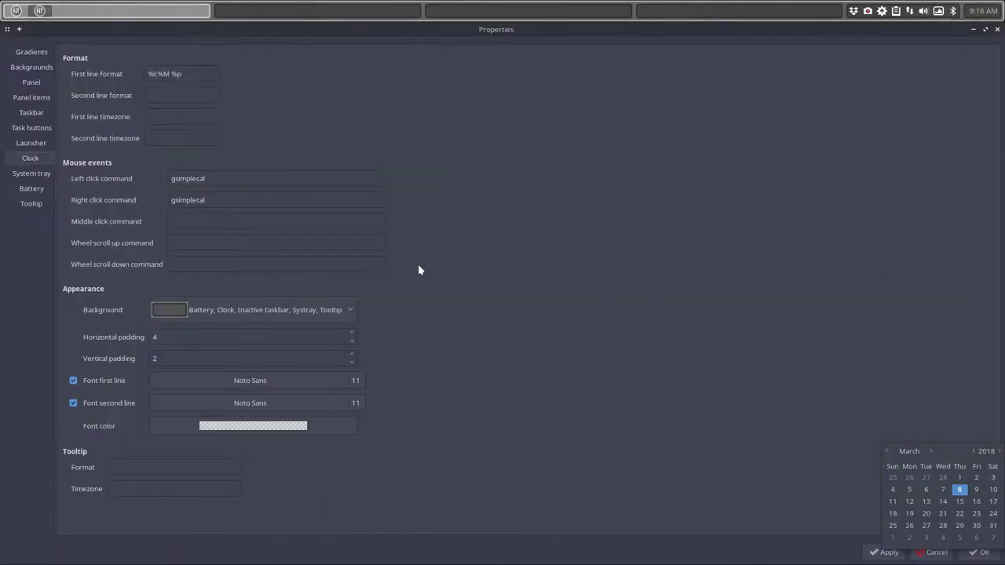
click(966, 526)
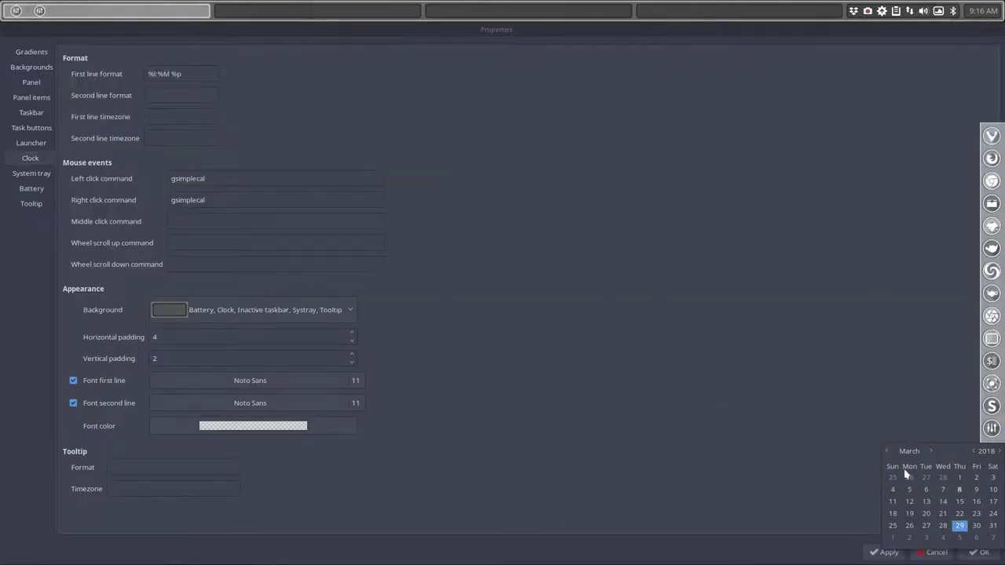
click(960, 208)
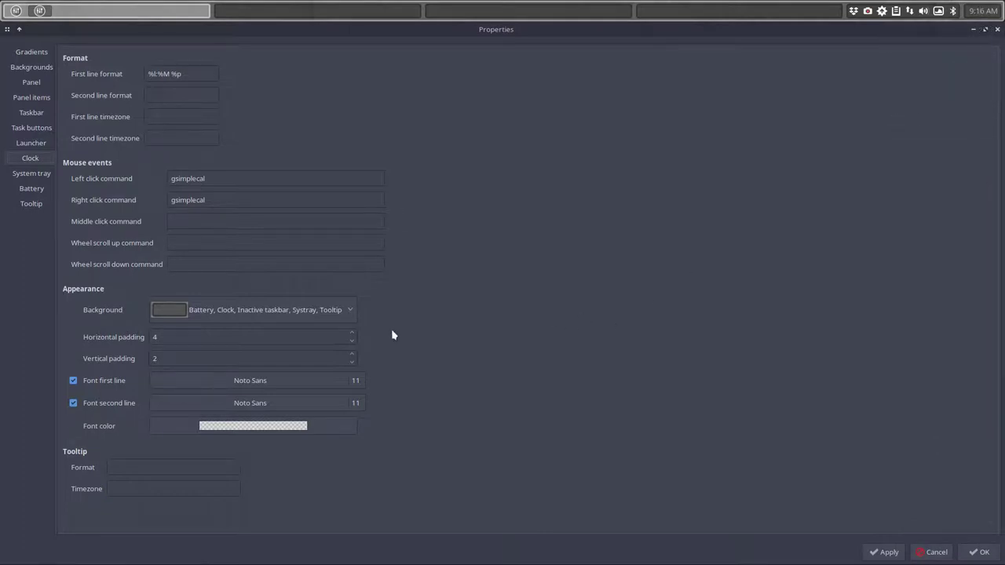
Step: Examine the theme's tooltip, battery, system tray, clock, launcher and task button settings
click(31, 204)
click(32, 192)
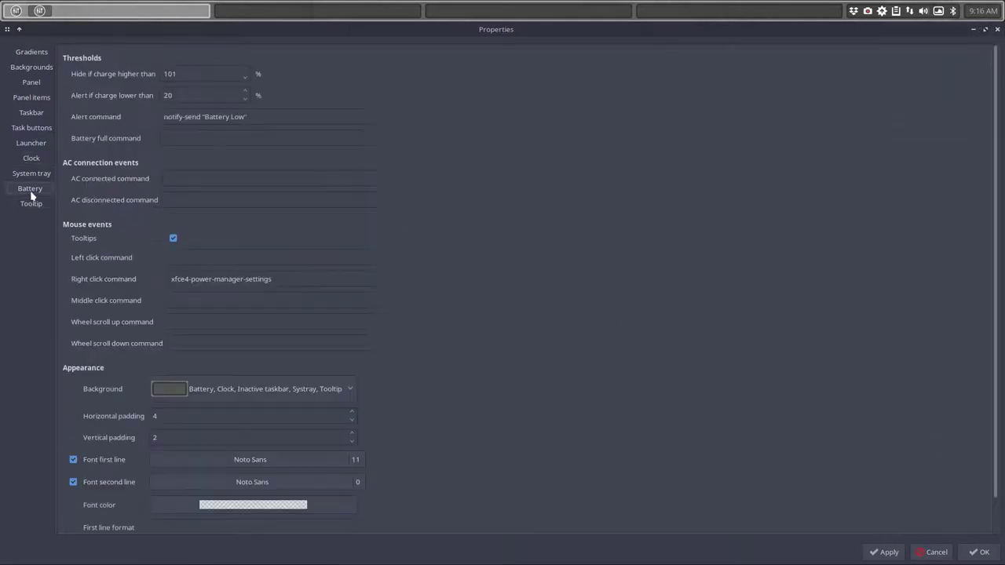
click(33, 174)
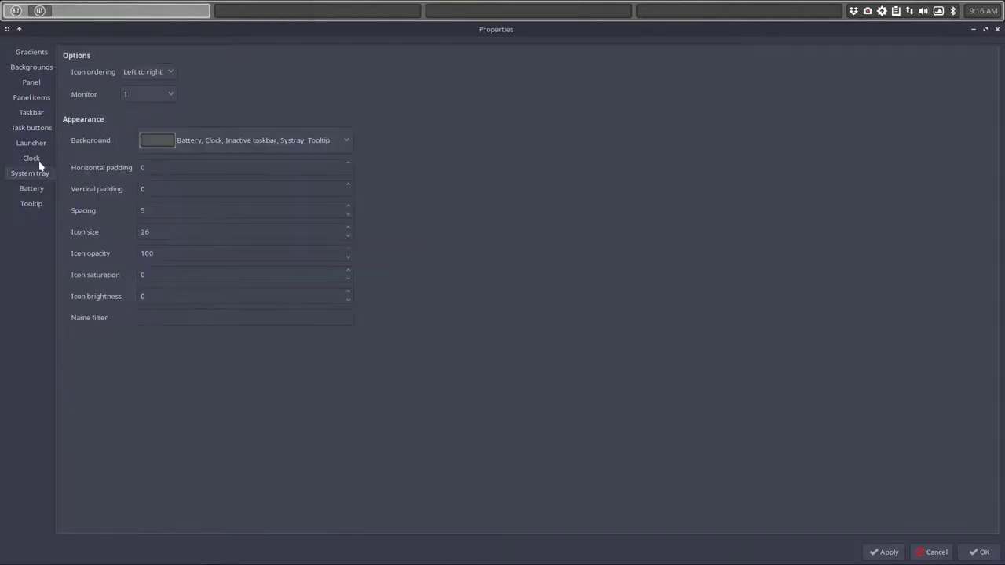
click(36, 157)
click(37, 141)
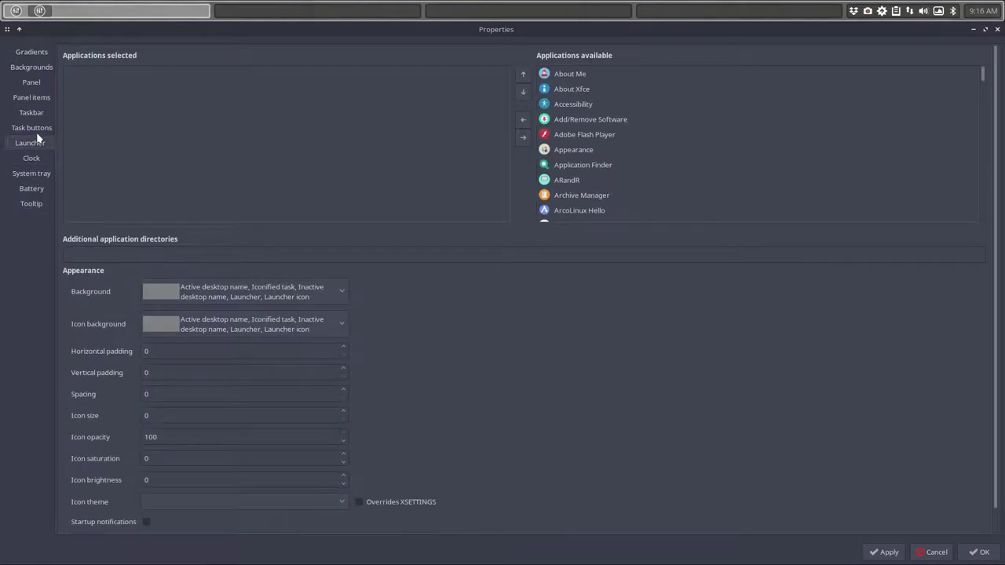
click(37, 130)
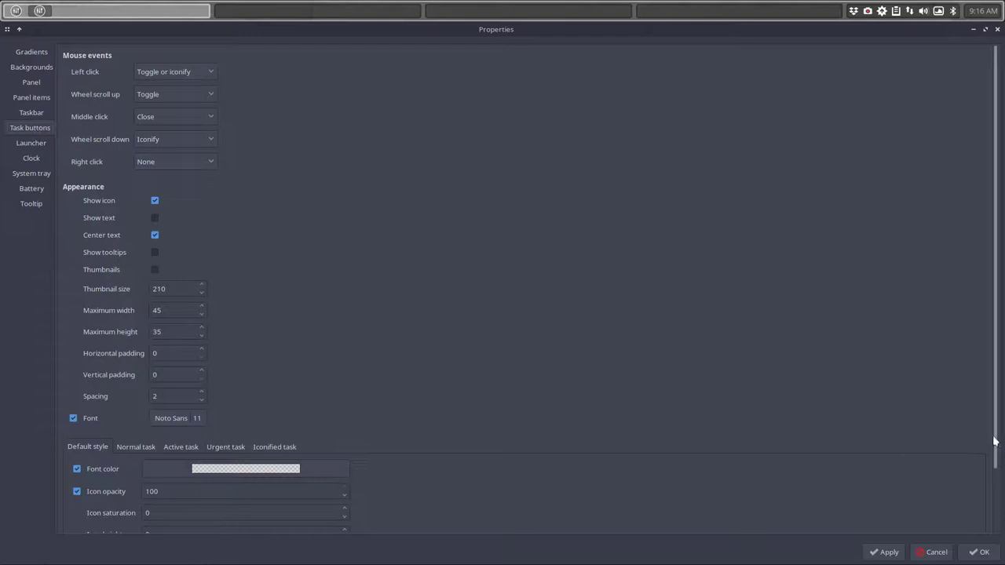
scroll(992, 437, down, 2)
Step: Examine the theme's taskbar, panel items, panel, background and gradient settings, including the panel's autohide and window manager options
click(35, 113)
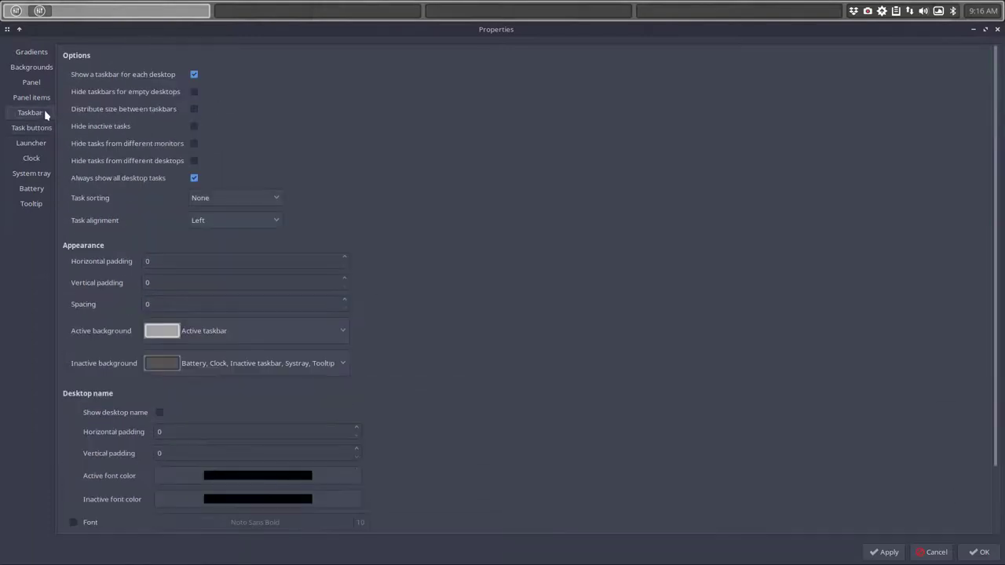
click(39, 101)
click(37, 84)
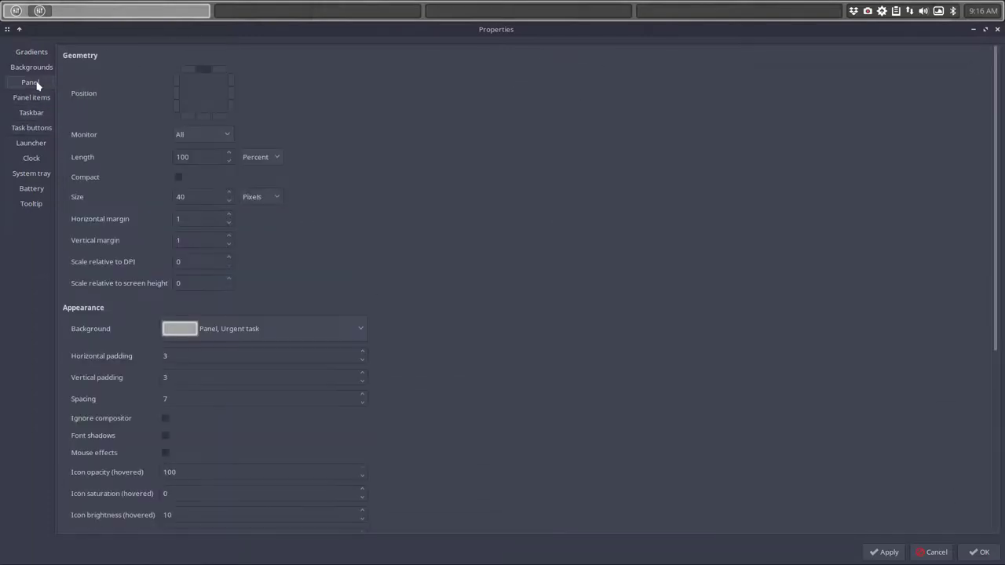
drag(996, 262, 1000, 511)
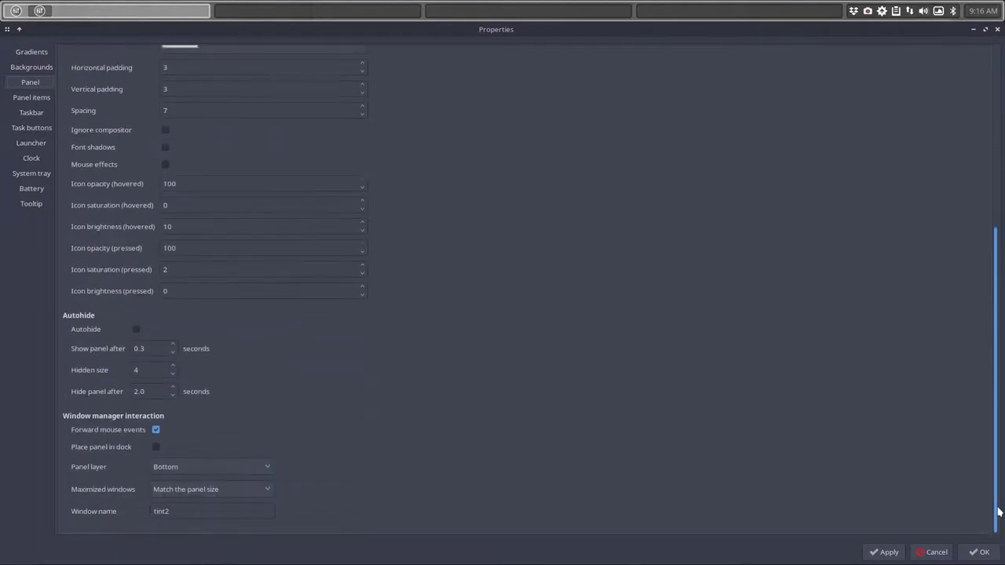
click(26, 67)
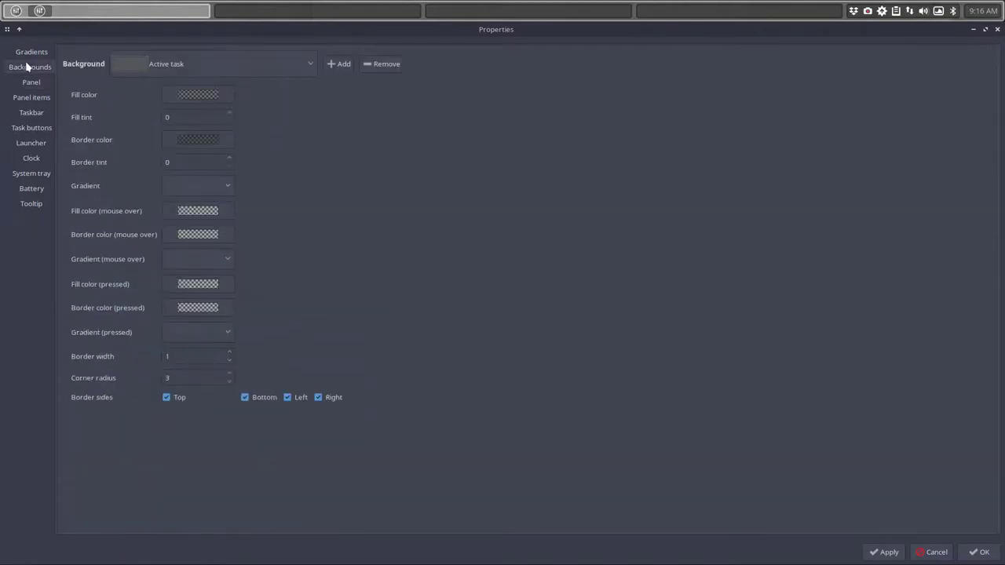
click(31, 57)
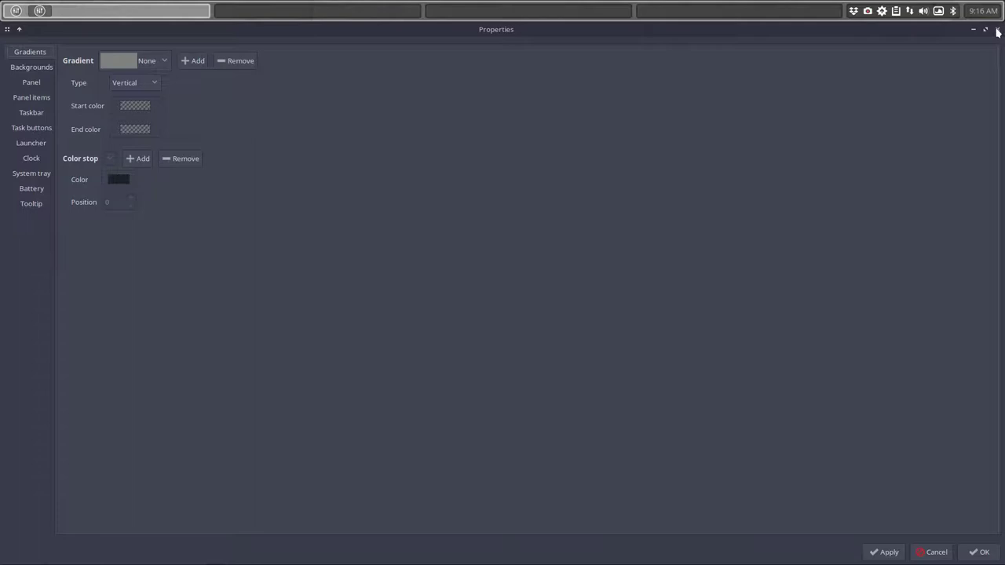
Step: Apply the theme's properties, close the Properties window and move the Tint2 panel themes window across the desktop
click(884, 553)
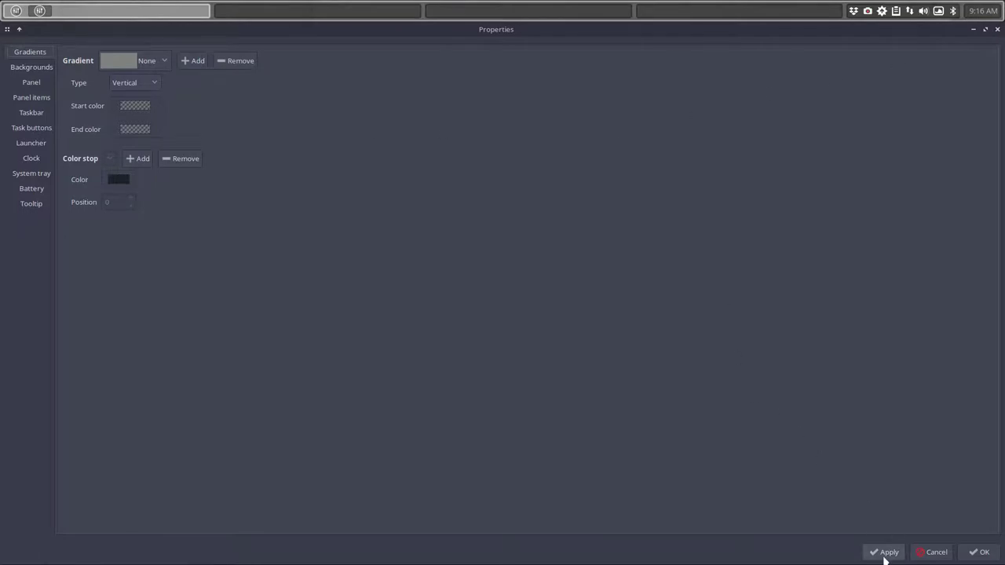
click(933, 552)
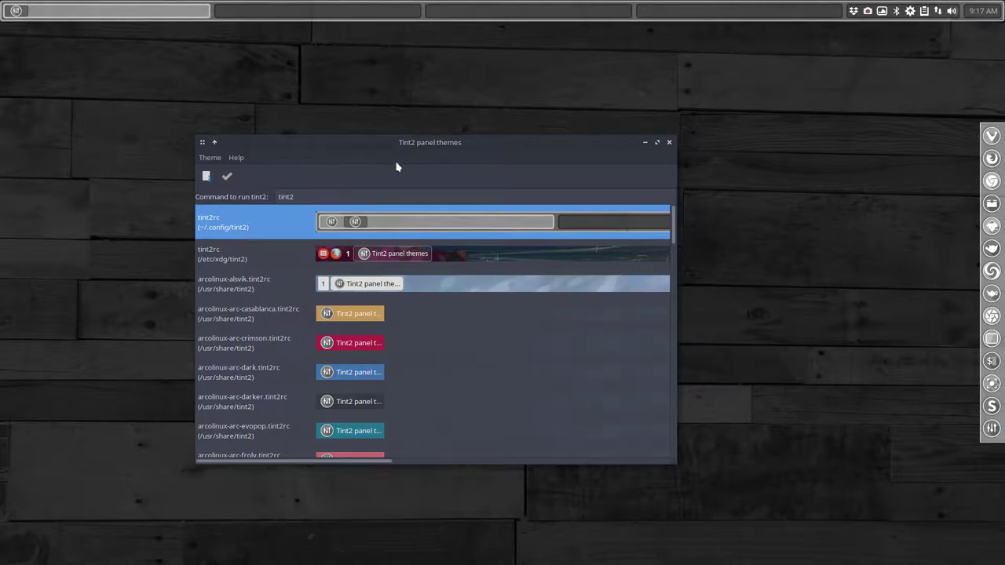
drag(427, 142, 518, 138)
Step: Delete all the tint2rc.backup files from the home directory's .config/tint2 folder in the file manager
right_click(64, 6)
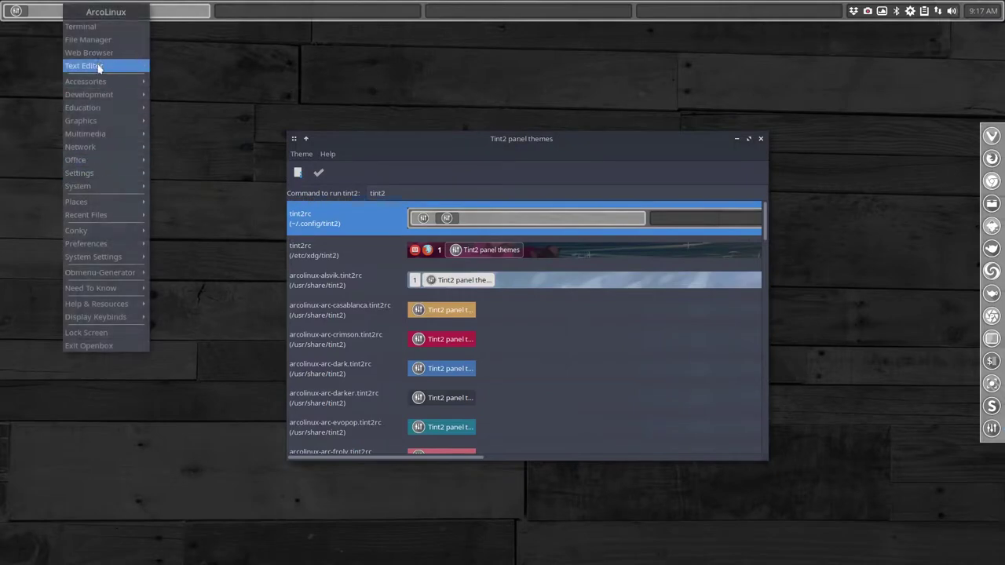
click(101, 40)
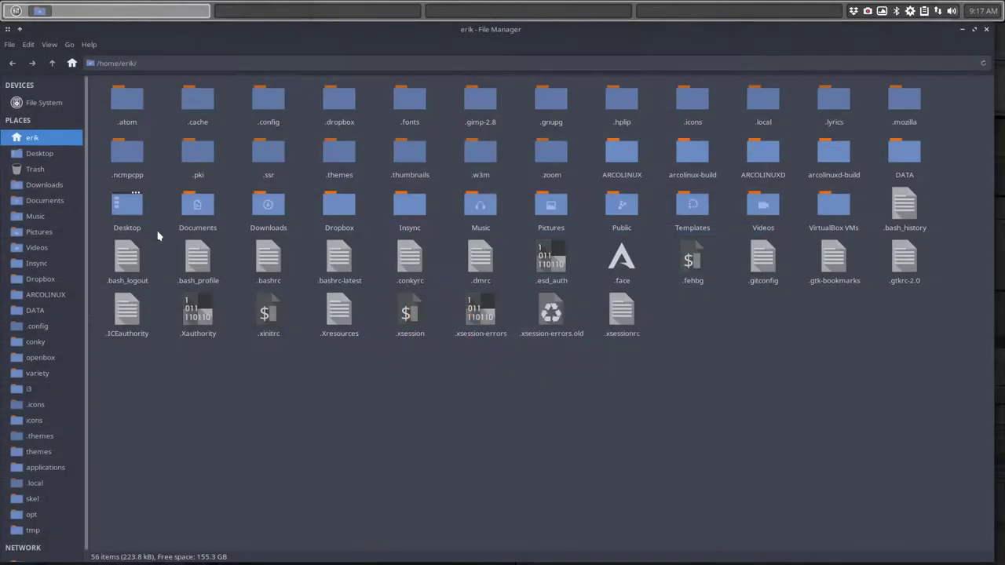
double_click(269, 97)
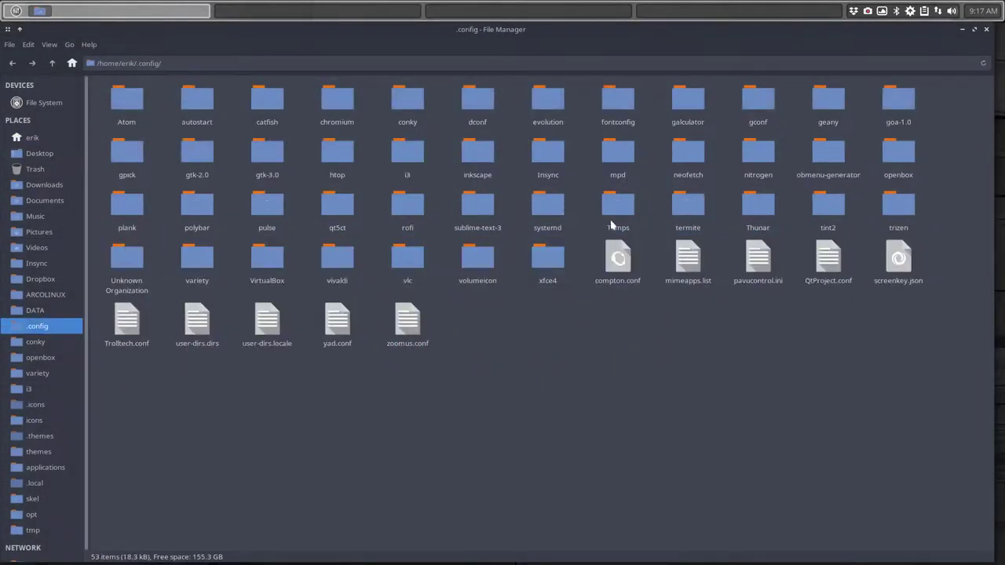
double_click(827, 204)
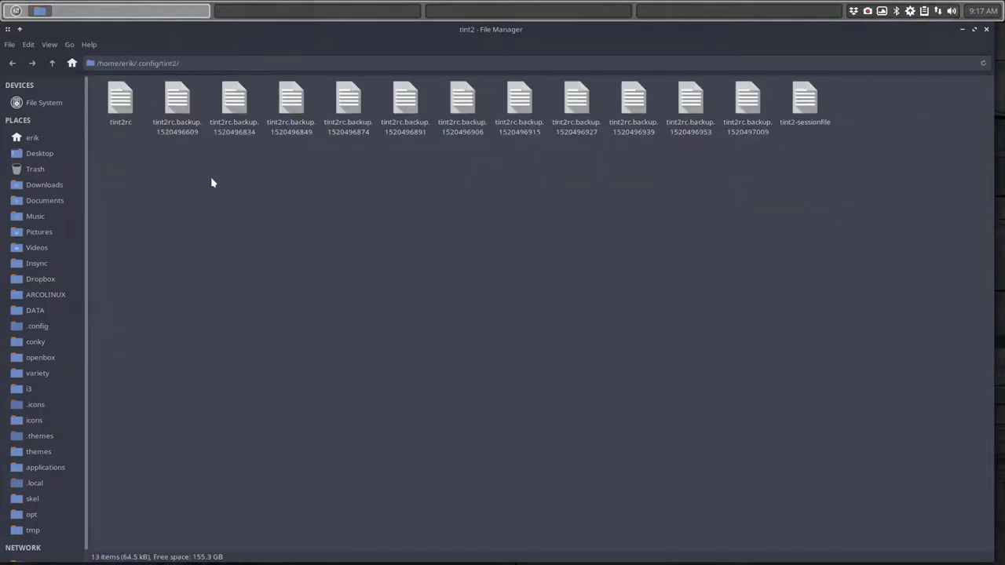
drag(148, 158, 773, 139)
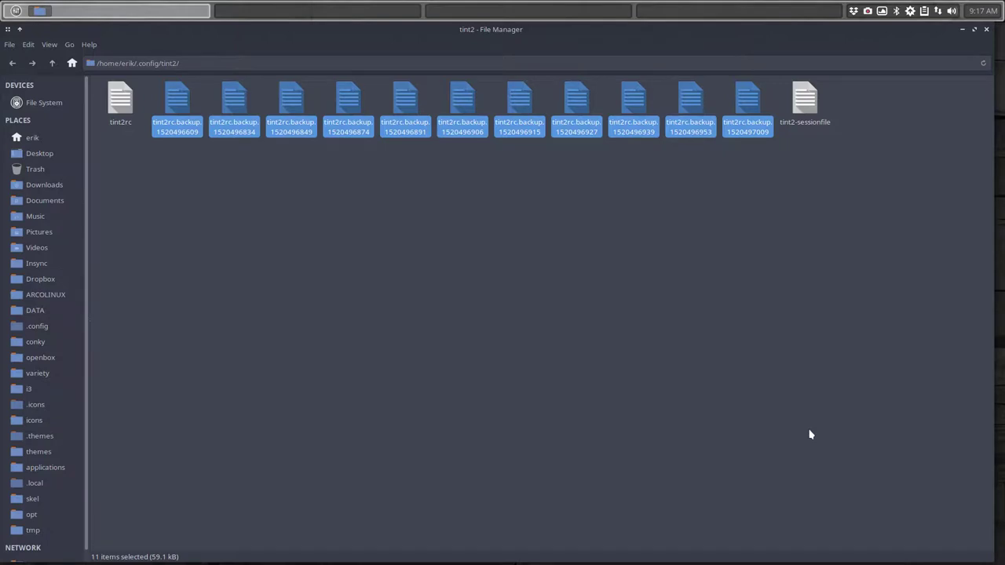
key(Delete)
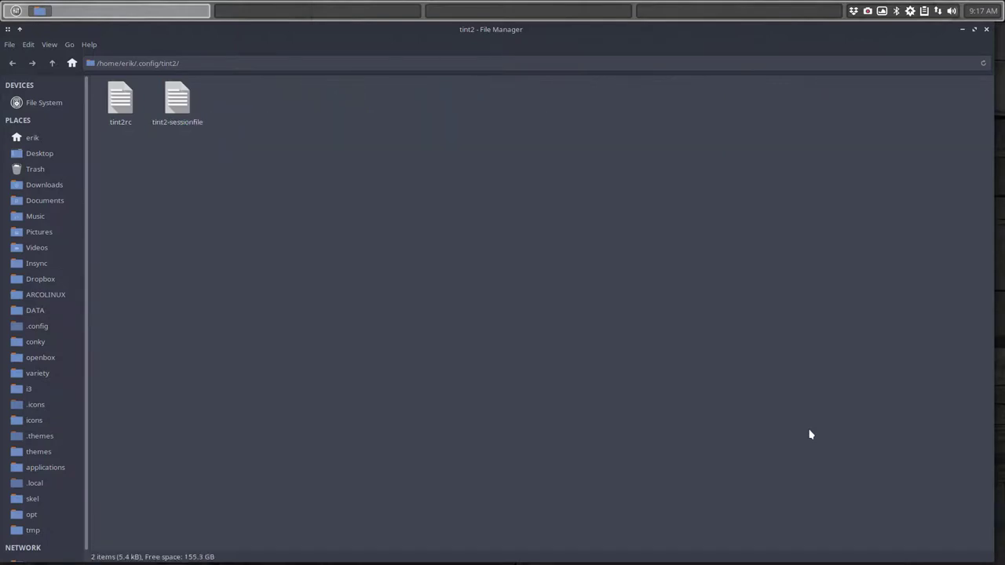
Step: Duplicate the tint2rc file and rename the copy as tint2rc- followed by the owner's first name
click(120, 107)
key(ctrl+c)
key(ctrl+v)
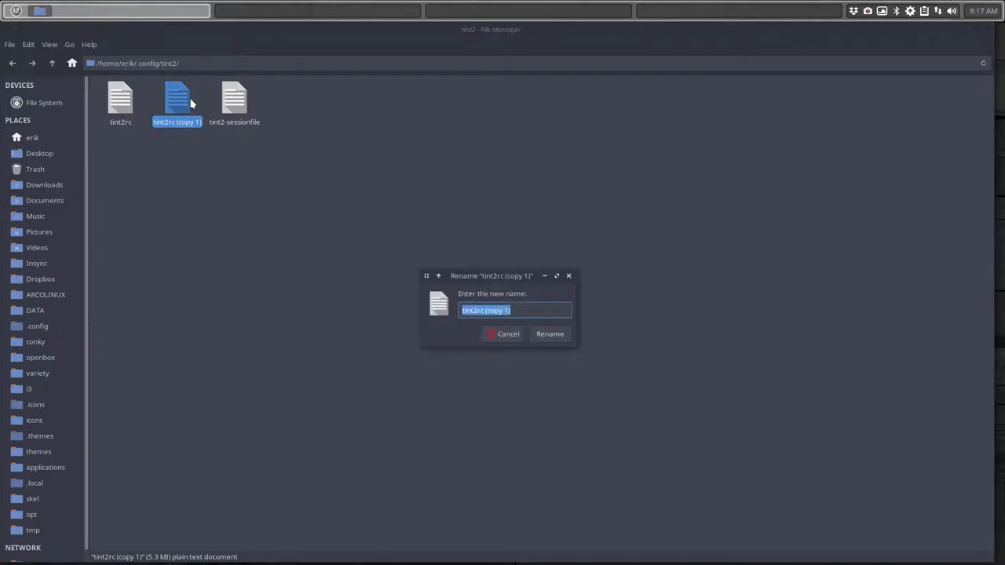
key(End)
key(BackSpace)
key(BackSpace)
key(BackSpace)
key(BackSpace)
key(BackSpace)
key(BackSpace)
key(BackSpace)
key(BackSpace)
key(BackSpace)
text(-erik)
key(Return)
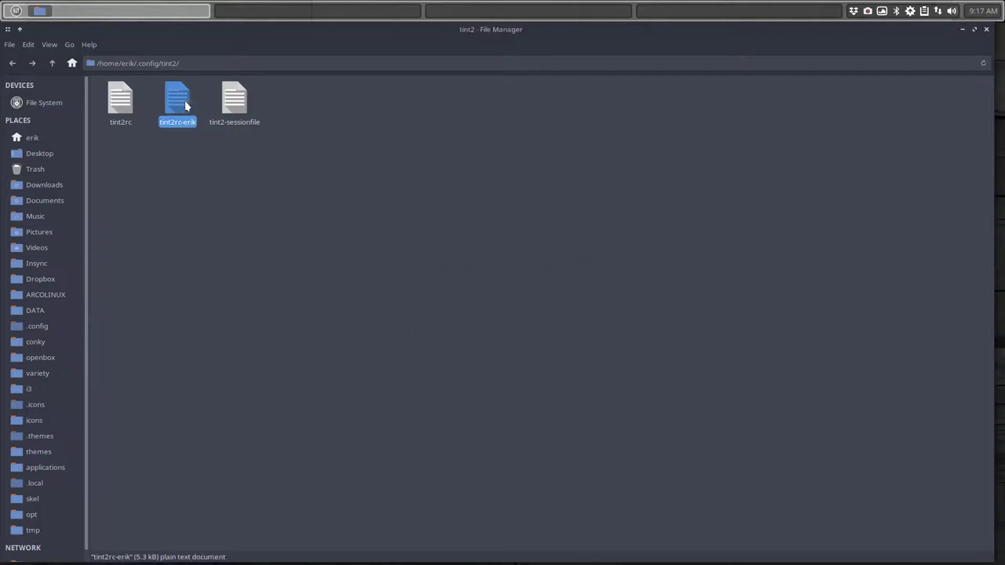
Step: Close the file manager, restart the Tint2 GUI and move its themes window higher on the desktop
click(985, 29)
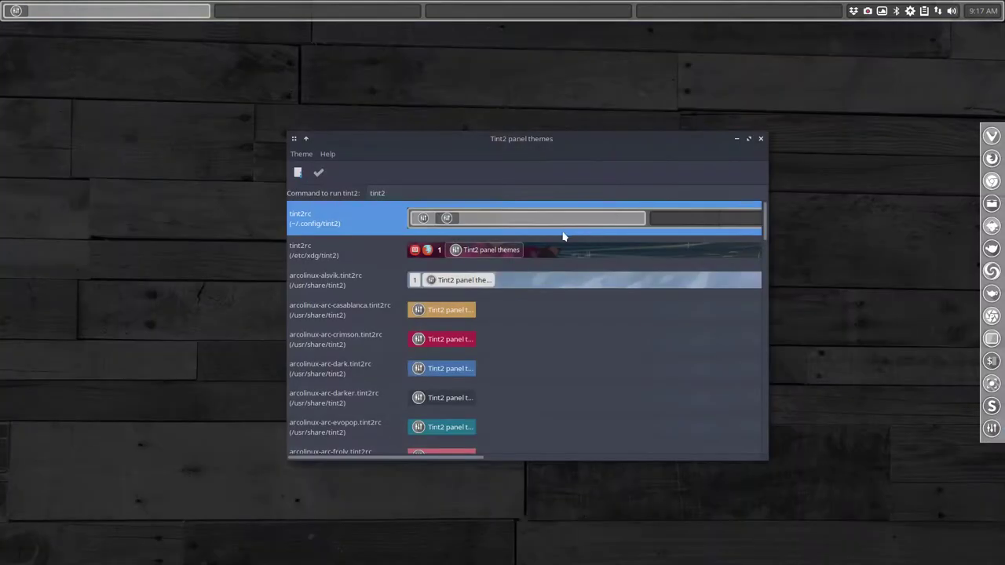
click(760, 138)
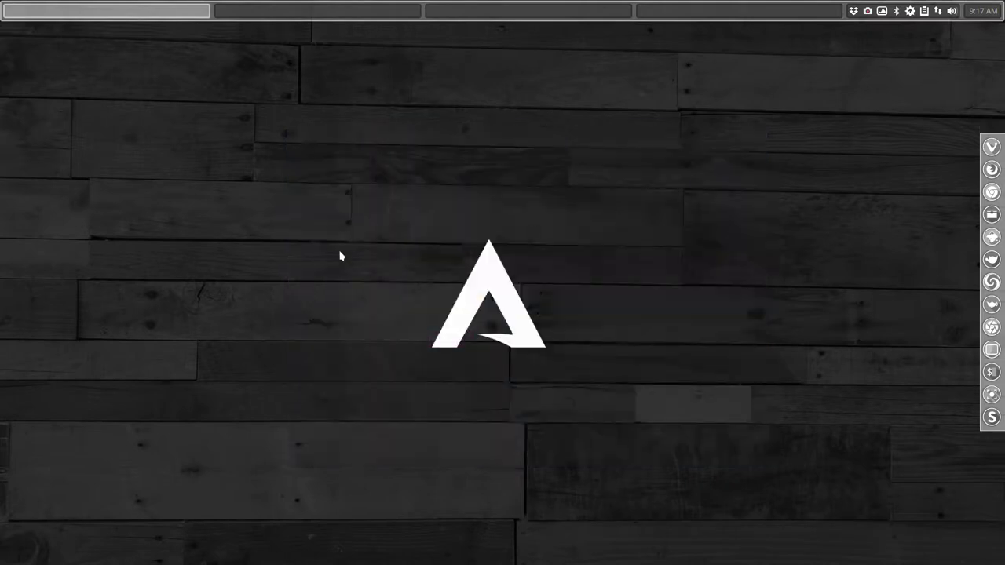
right_click(340, 256)
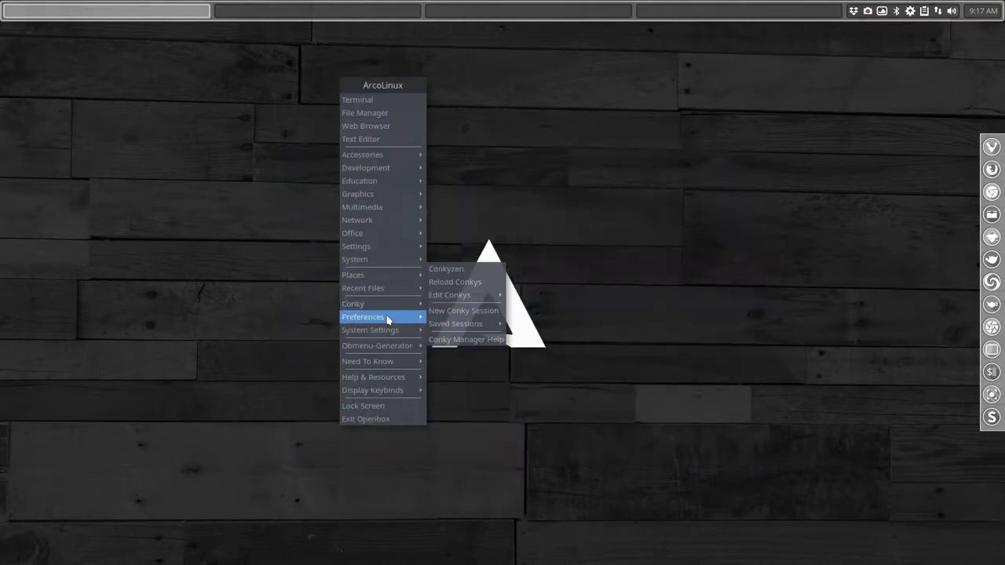
mouse_move(385, 320)
click(456, 418)
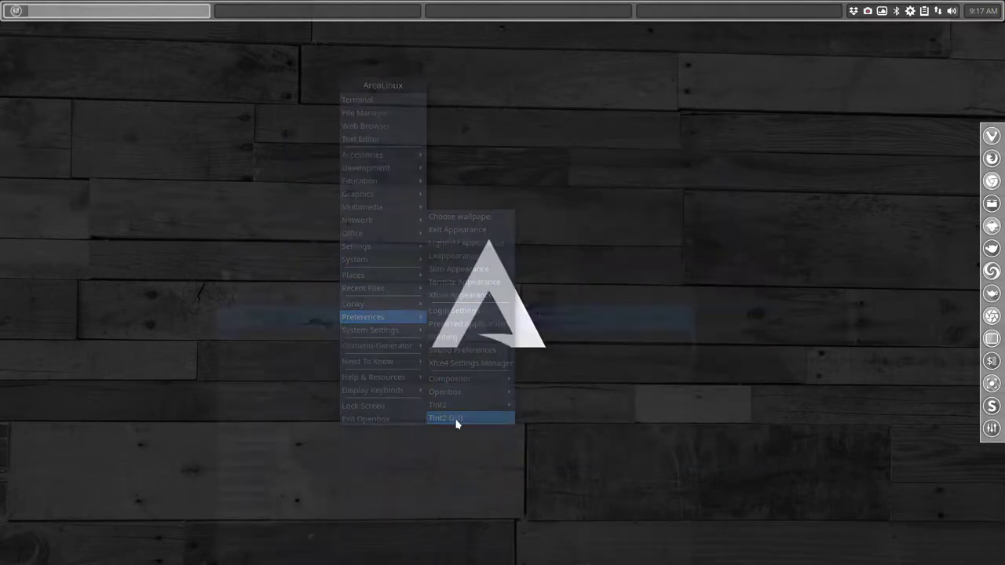
drag(446, 243, 382, 34)
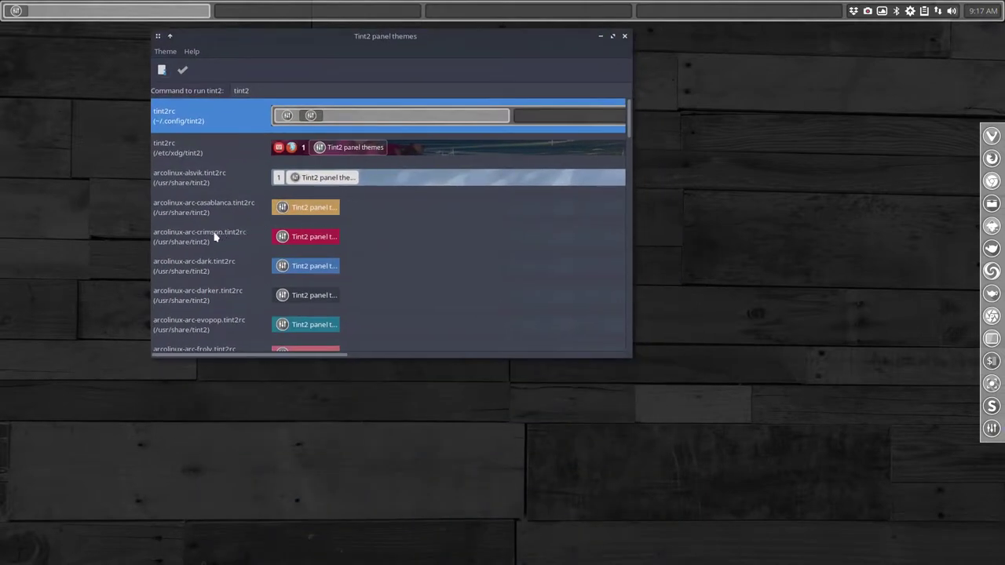
Step: Look through the whole panel theme list for the personal copy of tint2rc
scroll(214, 238, down, 8)
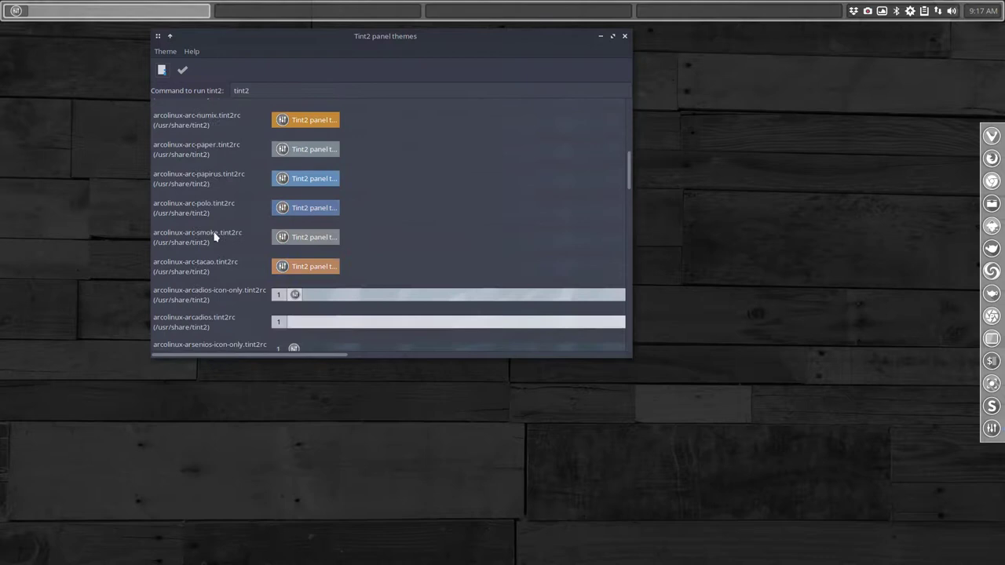
scroll(214, 238, down, 8)
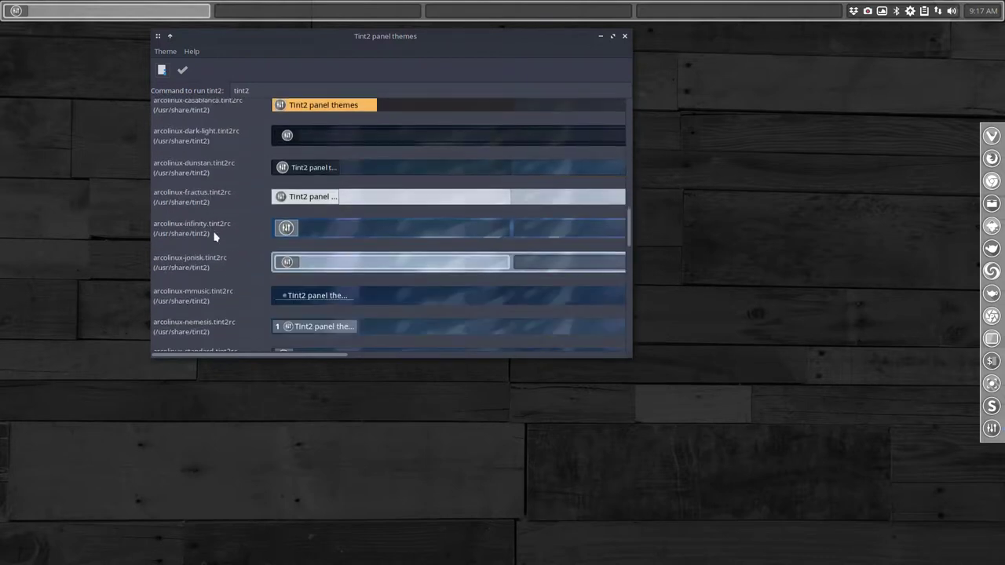
scroll(213, 237, down, 8)
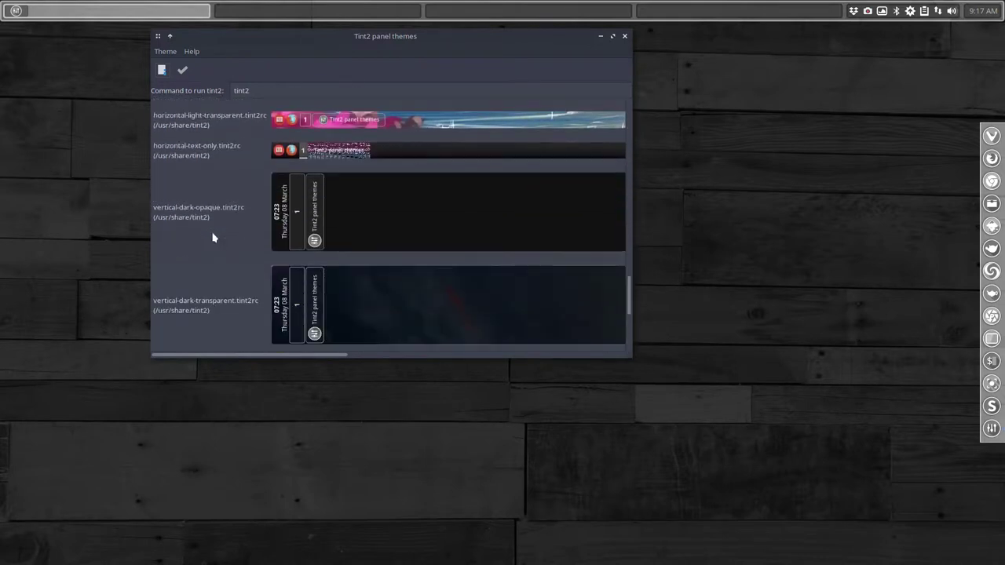
scroll(214, 237, down, 4)
scroll(212, 238, up, 10)
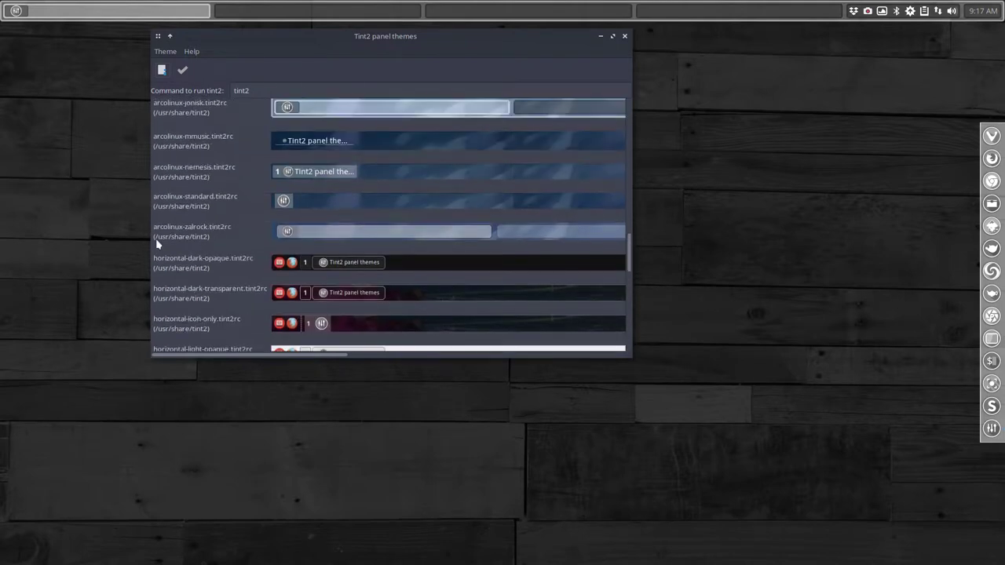
scroll(207, 241, up, 4)
scroll(207, 241, up, 12)
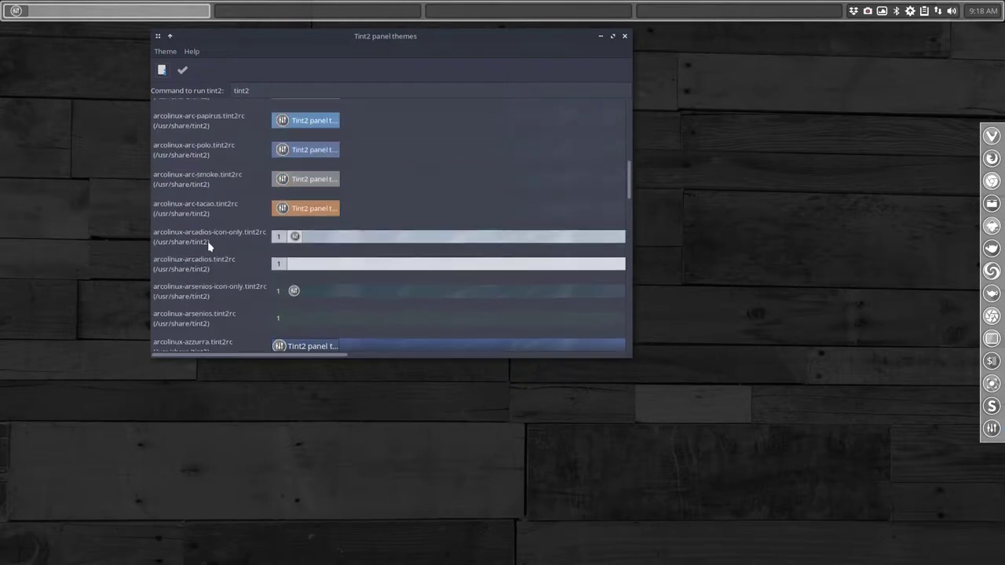
scroll(207, 241, up, 10)
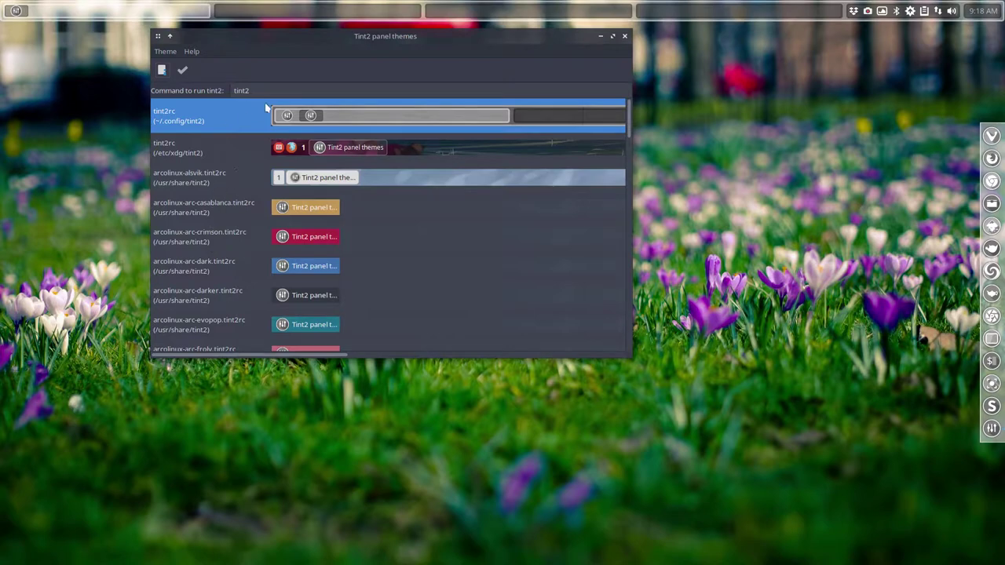
Step: Try to import the personal tint2rc copy from the hidden .config/tint2 folder as a theme
click(169, 51)
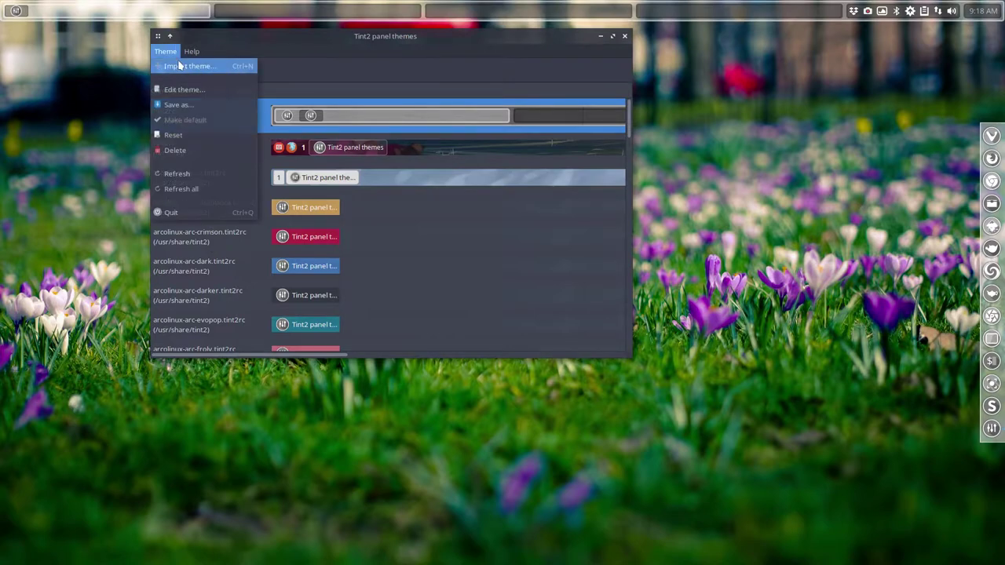
click(182, 67)
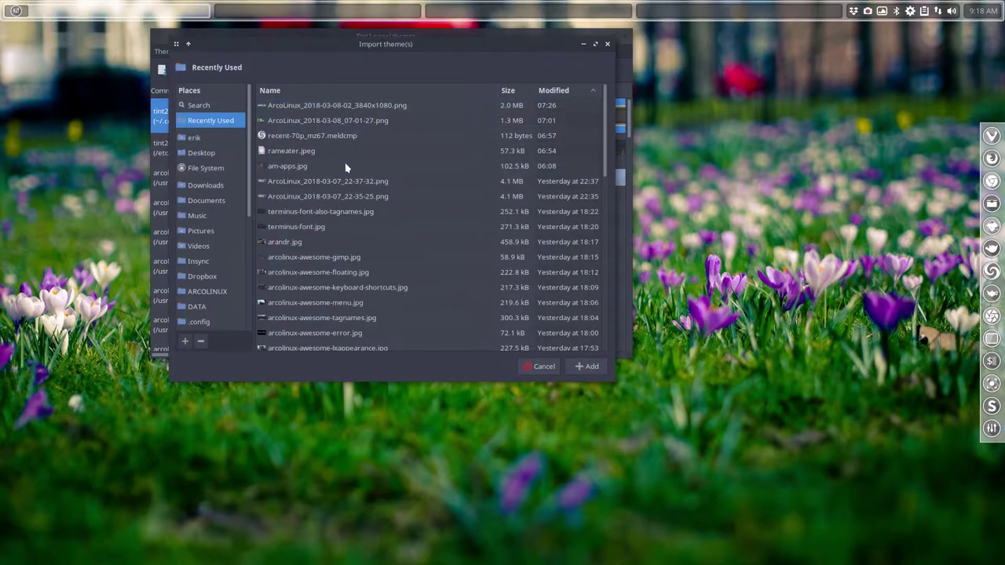
click(206, 141)
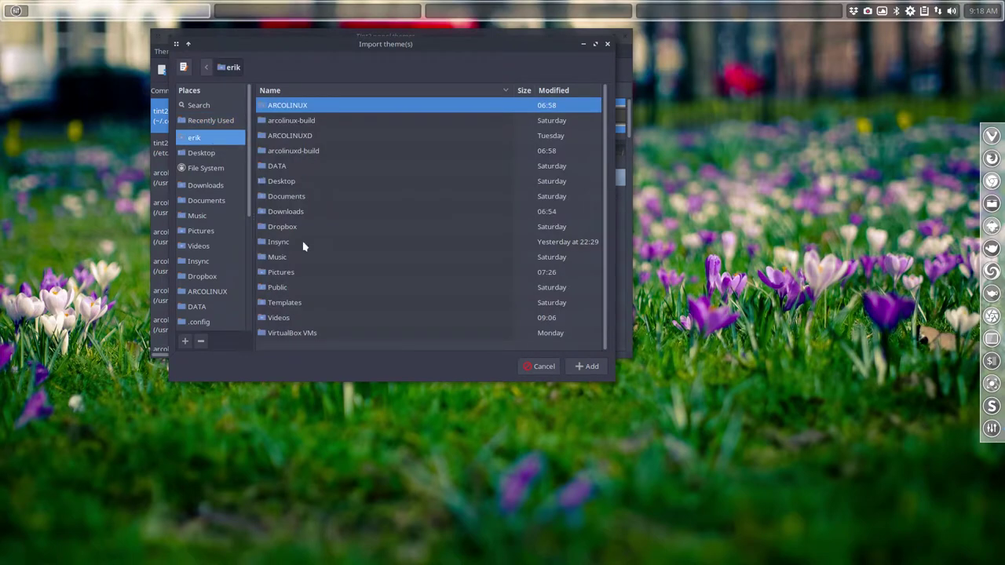
key(ctrl+h)
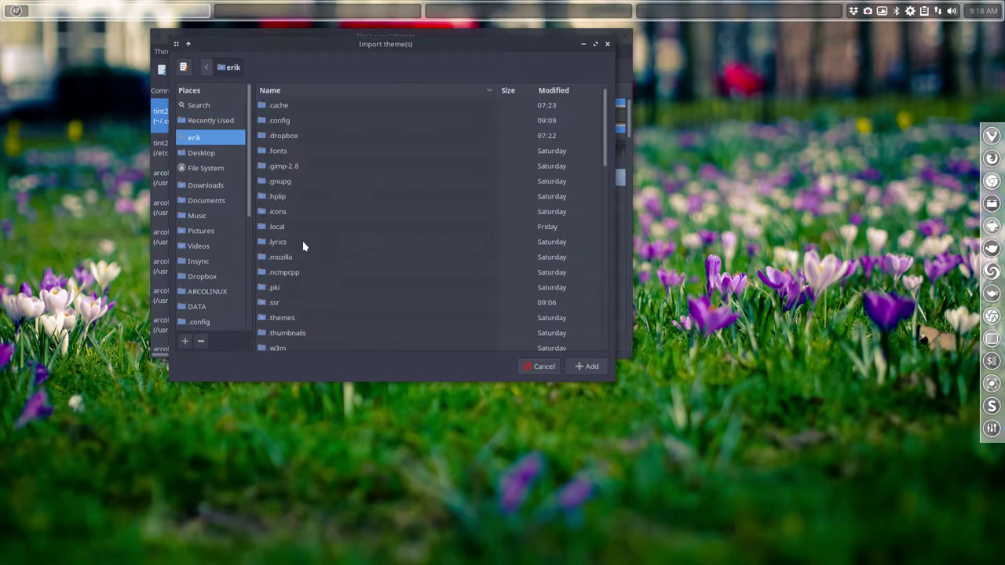
double_click(285, 120)
scroll(304, 312, down, 5)
scroll(304, 312, down, 5)
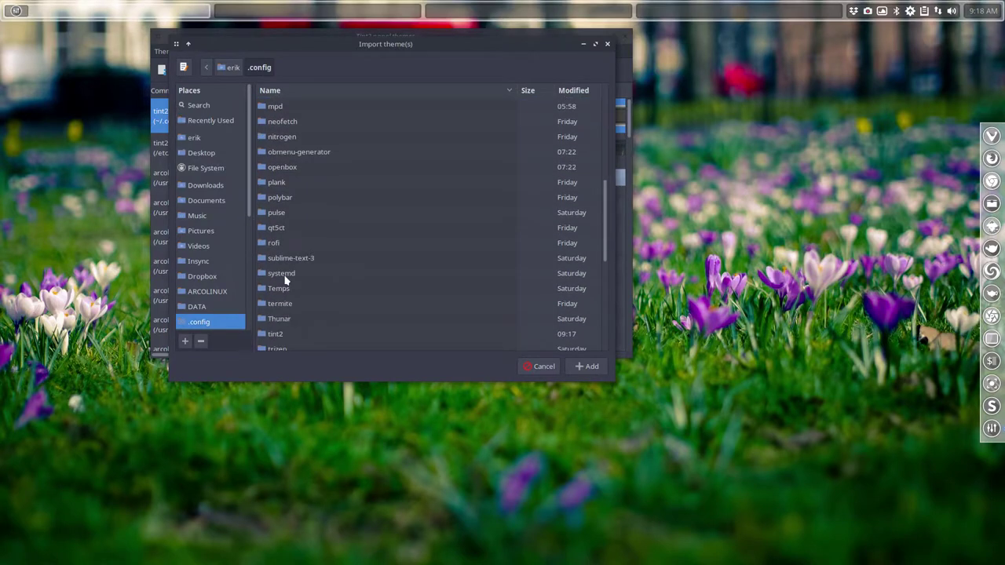
double_click(285, 334)
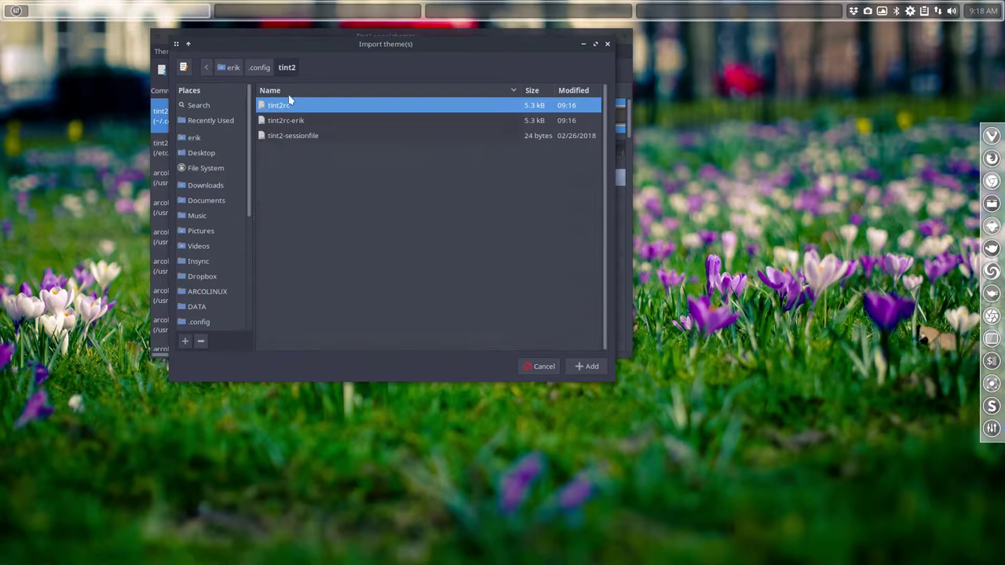
click(284, 121)
click(586, 367)
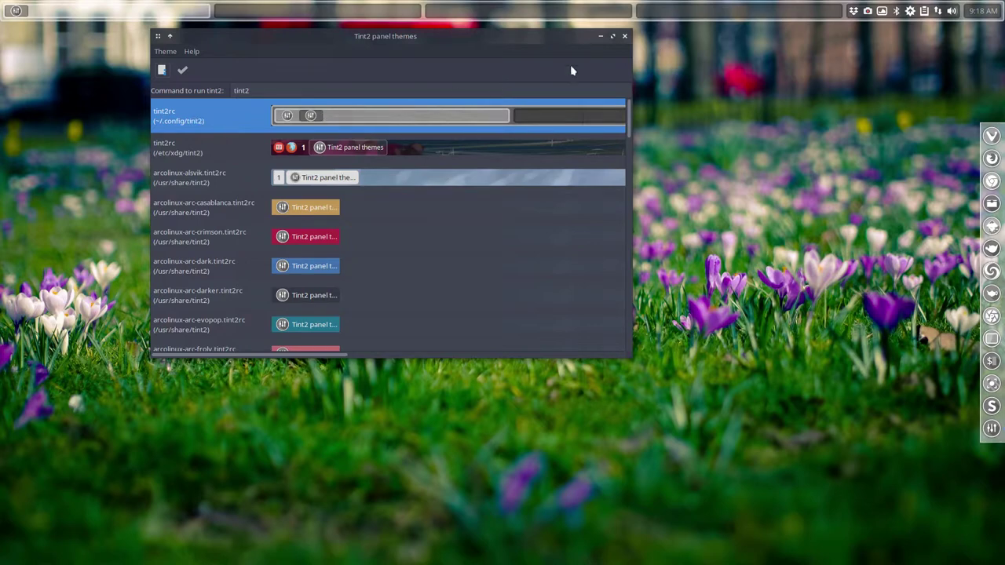
click(867, 12)
click(911, 28)
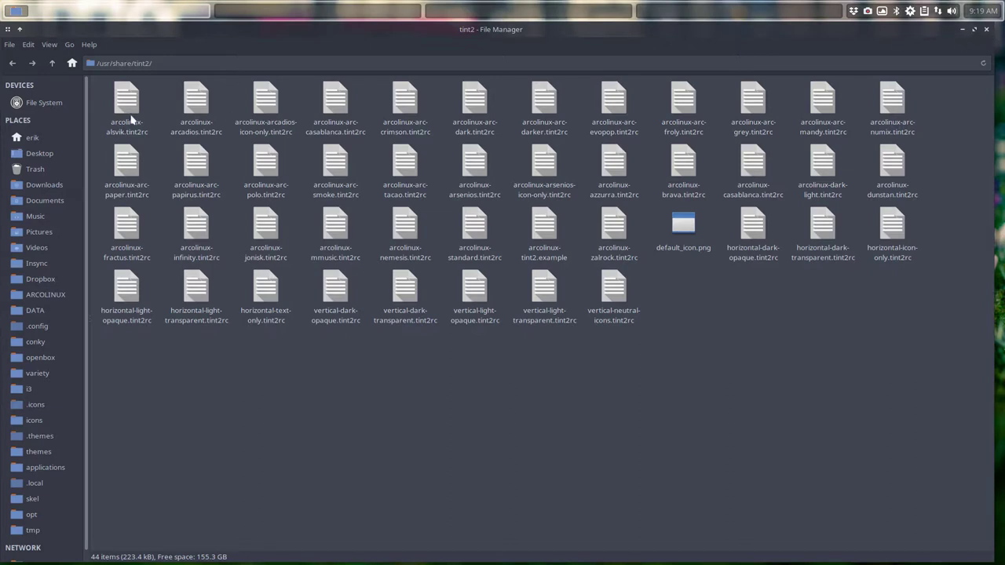
Step: Return from /usr/share/tint2 to the home directory's .config/tint2 folder and append the .tint2rc extension to the personal tint2rc copy's name
click(15, 69)
click(14, 69)
click(14, 69)
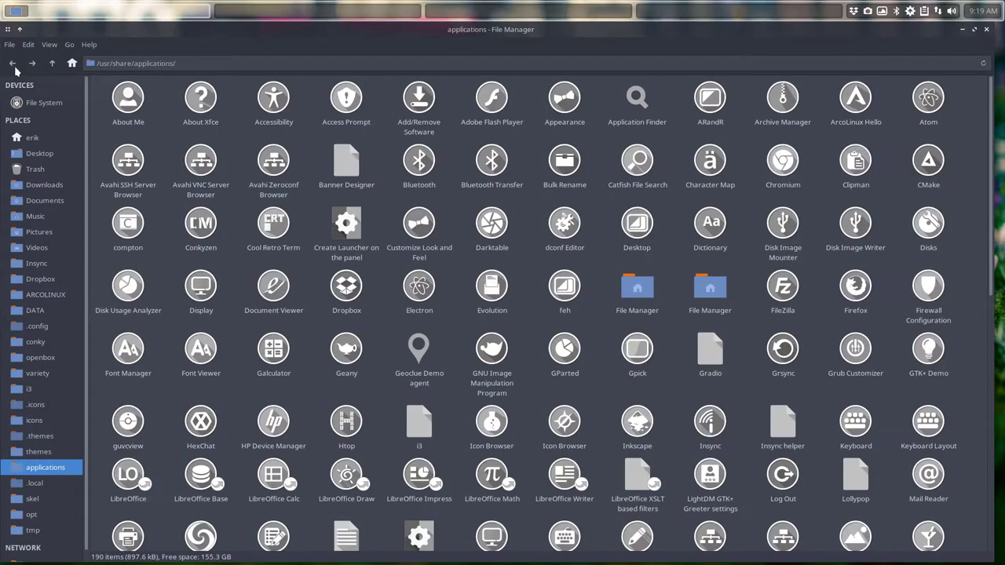
double_click(260, 97)
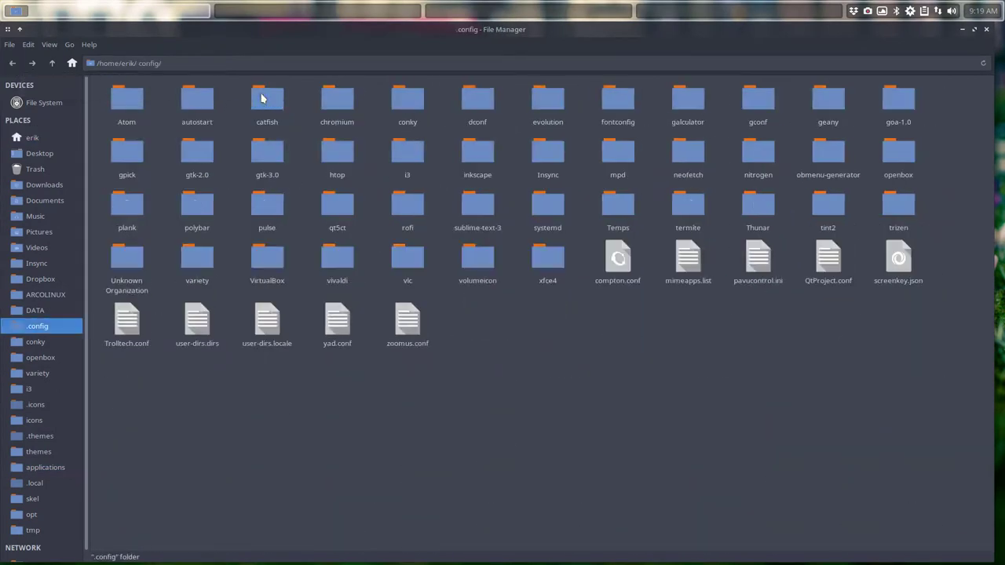
double_click(828, 208)
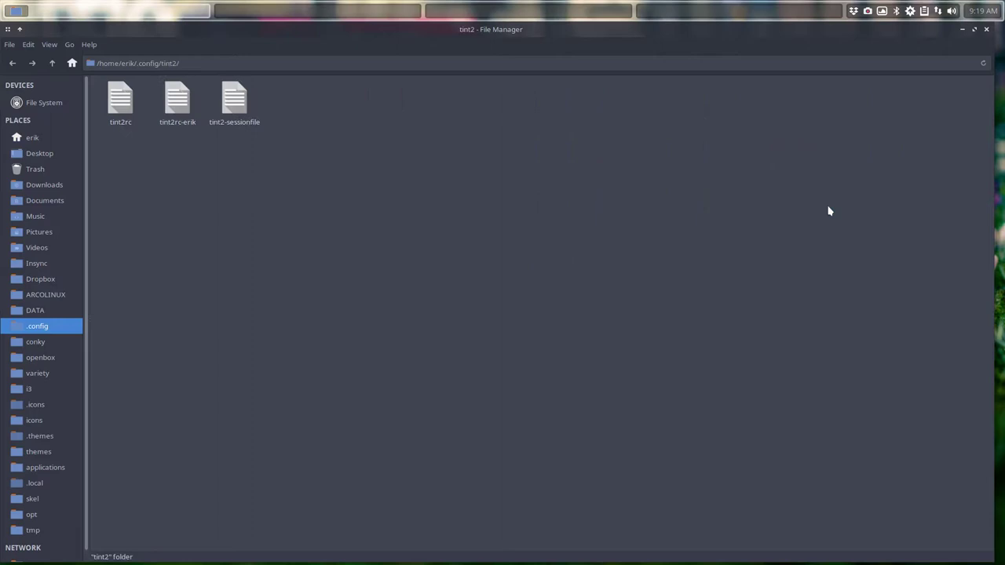
click(180, 106)
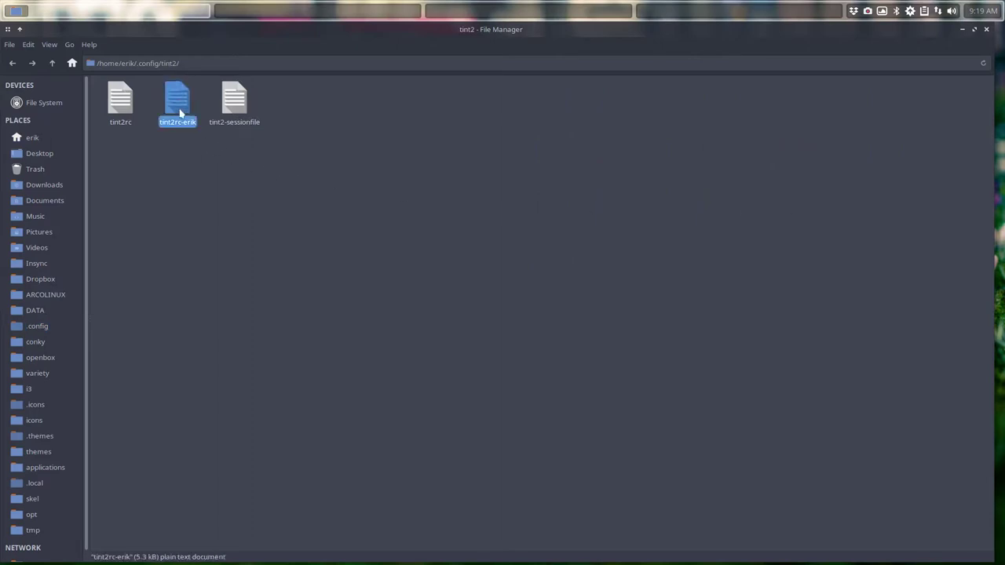
key(F2)
key(End)
text(.t)
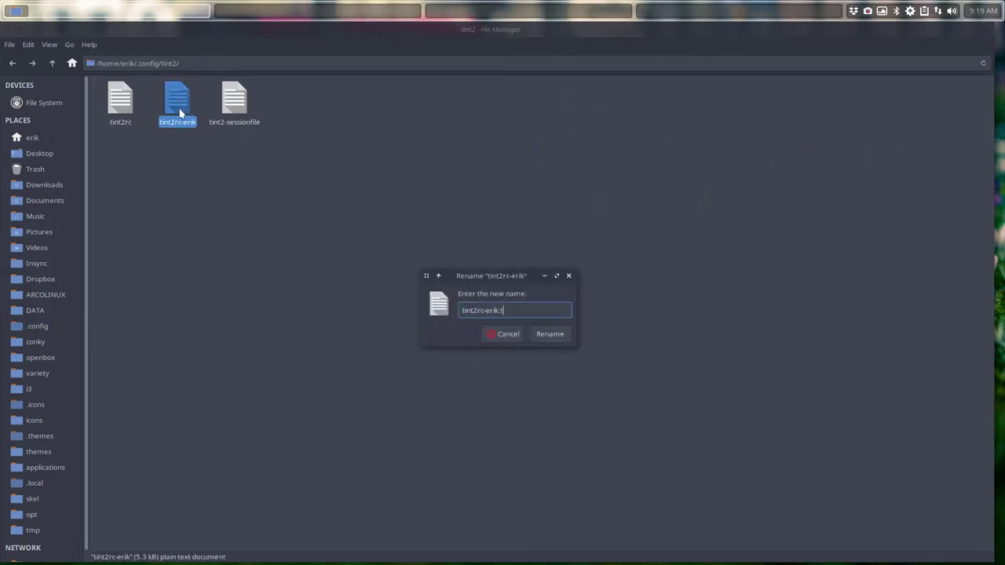
text(int2rc)
key(Return)
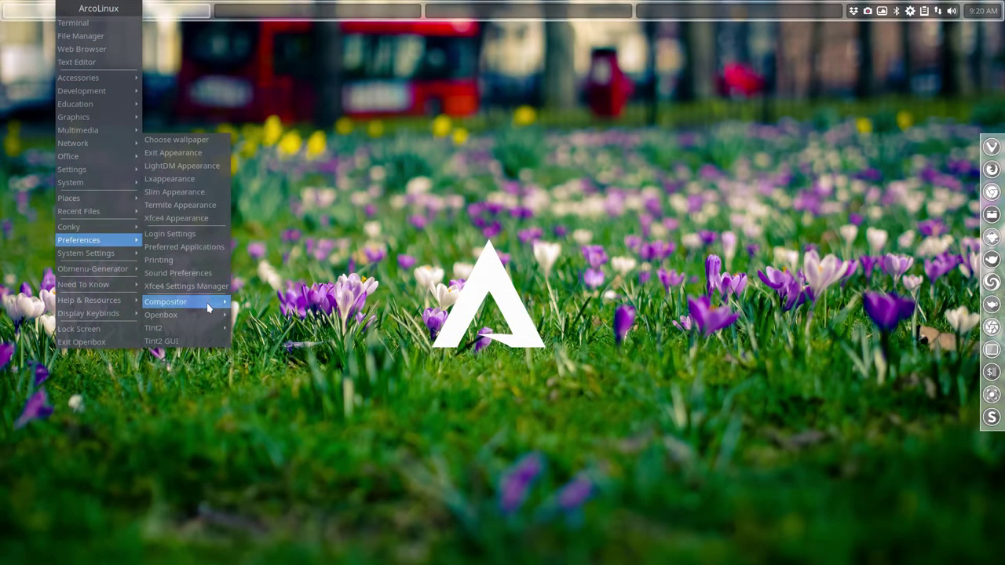
Step: Start the Tint2 GUI again and select the personal .tint2rc theme stored in ~/.config/tint2
click(188, 341)
right_click(173, 201)
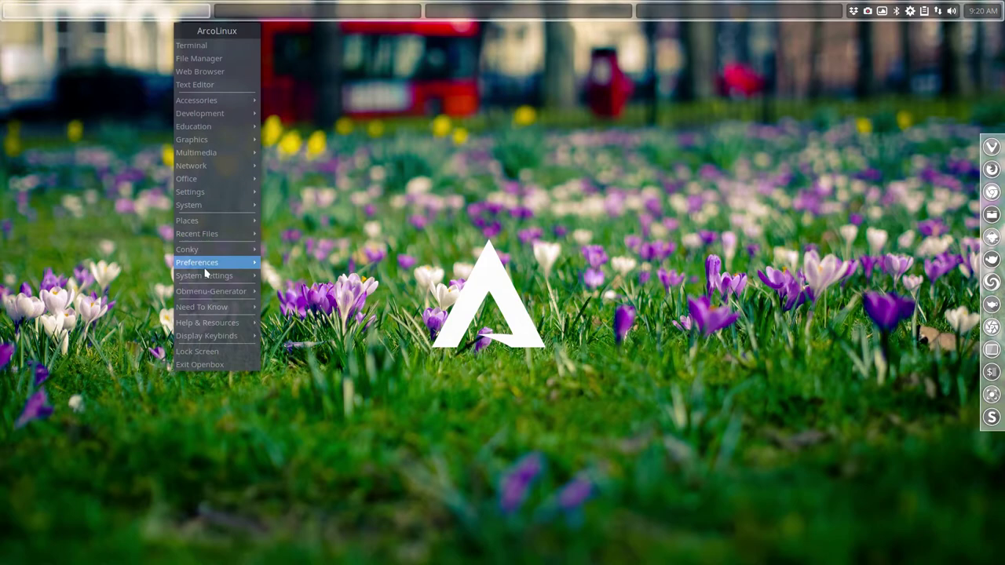
mouse_move(232, 280)
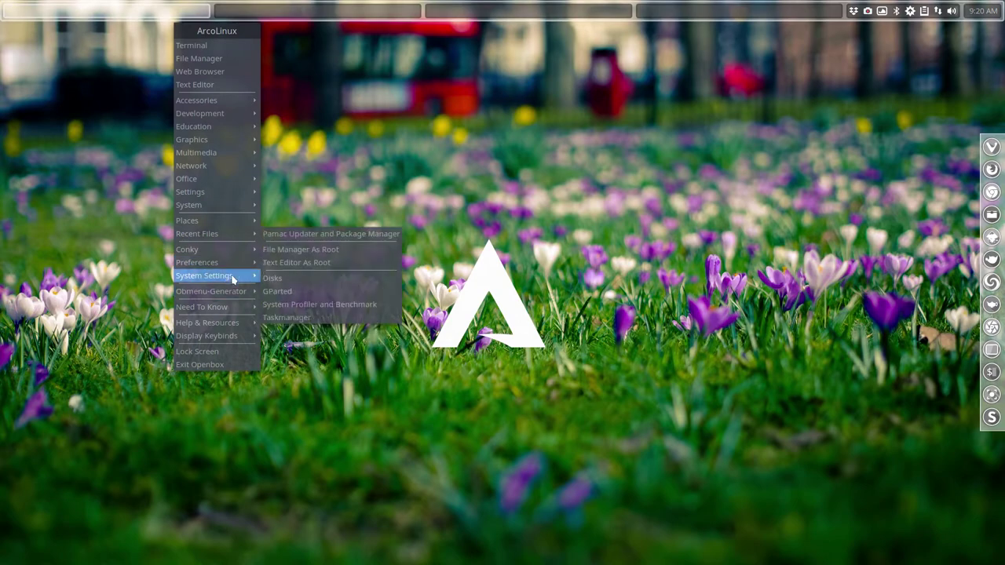
click(342, 363)
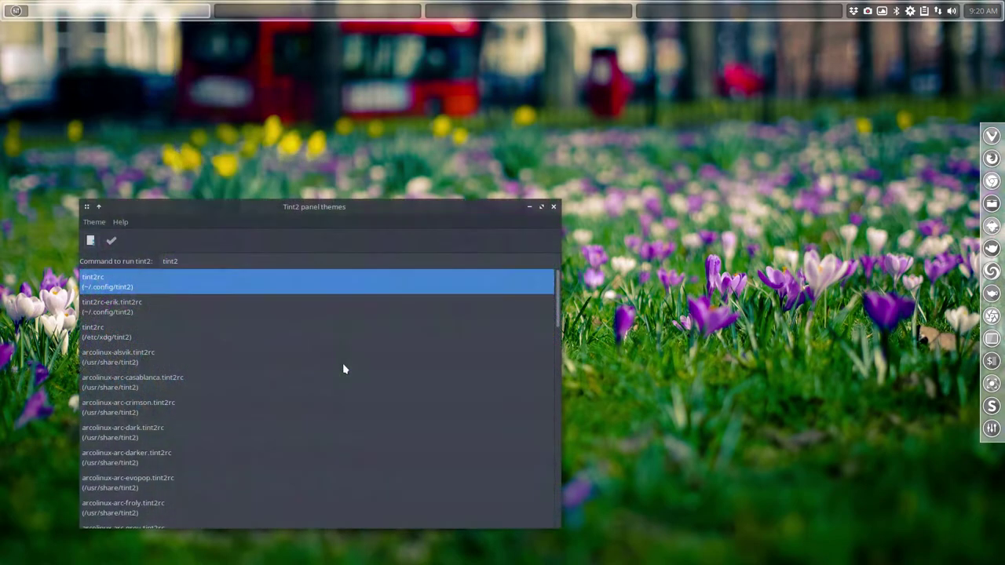
click(111, 326)
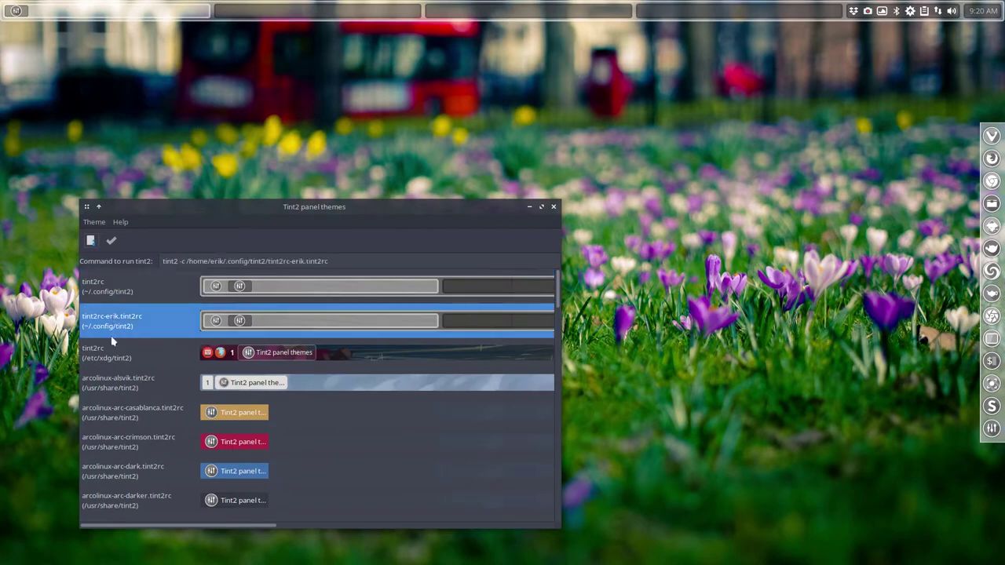